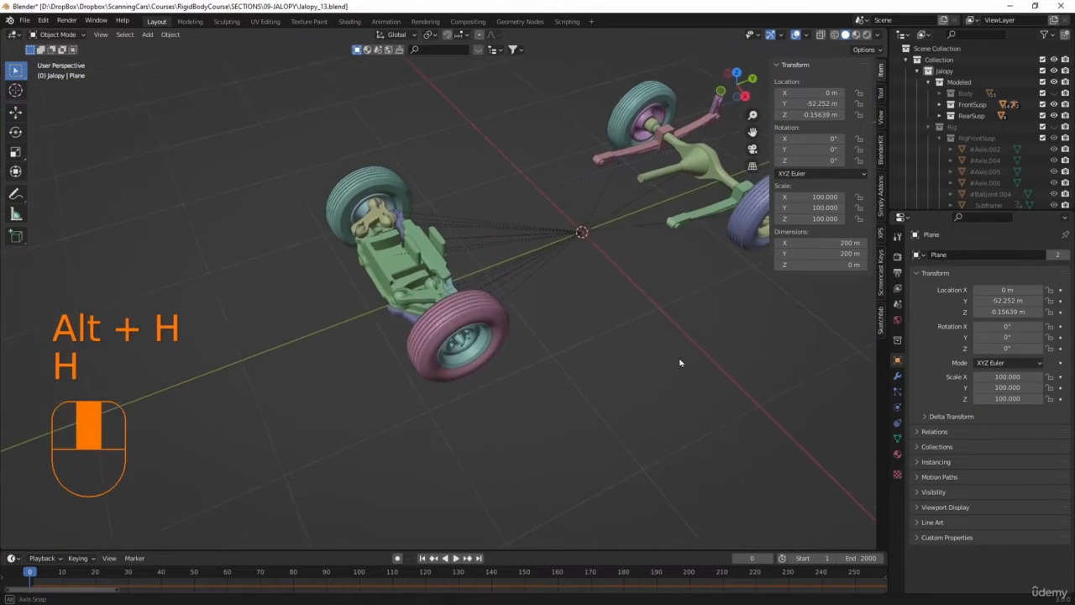
# Hide the FrontSusp collection and move the two leftover front coil springs with their shocks into it
pyautogui.click(1054, 104)
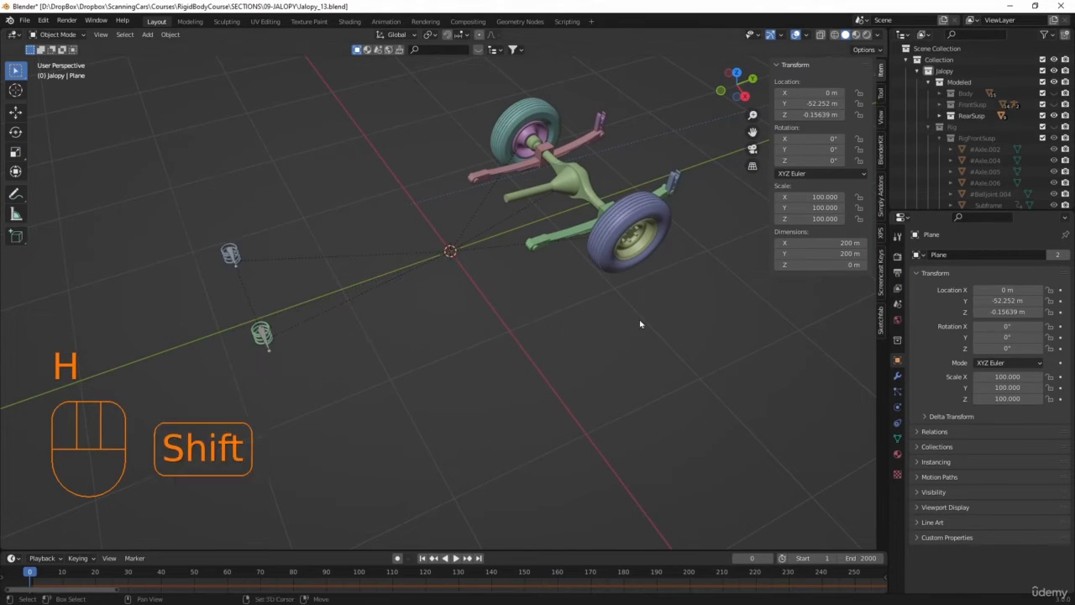
pyautogui.keyDown('shift'); pyautogui.moveTo(638, 319); pyautogui.dragTo(353, 337, button='middle'); pyautogui.keyUp('shift')
pyautogui.moveTo(314, 315); pyautogui.dragTo(228, 391)
pyautogui.keyDown('shift'); pyautogui.moveTo(267, 212); pyautogui.dragTo(193, 299); pyautogui.keyUp('shift')
pyautogui.moveTo(250, 351); pyautogui.dragTo(245, 350, button='right')
pyautogui.moveTo(242, 347)
pyautogui.moveTo(284, 374)
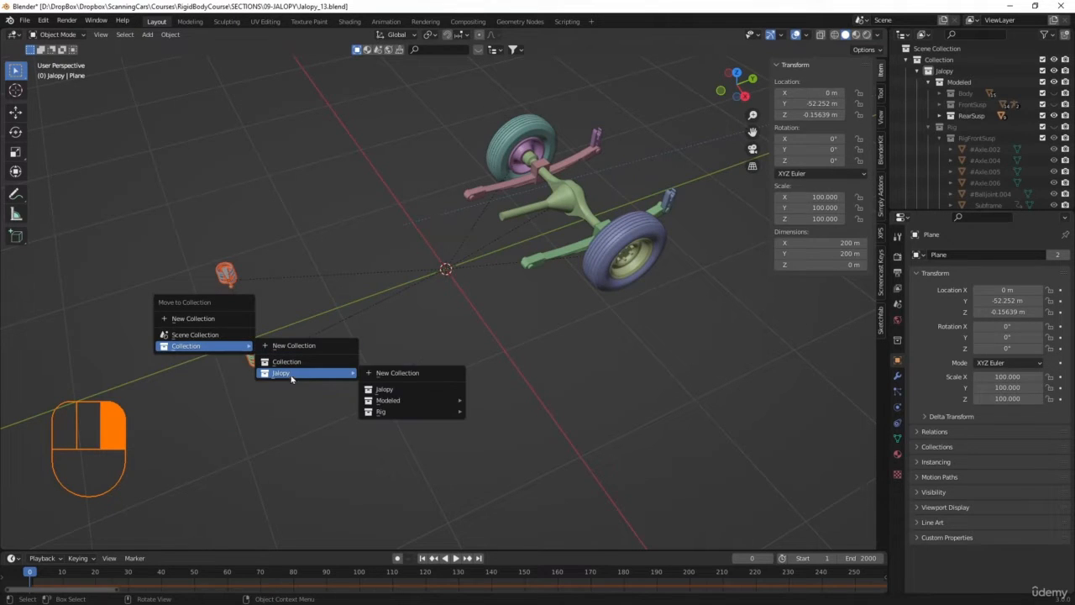
pyautogui.moveTo(417, 403)
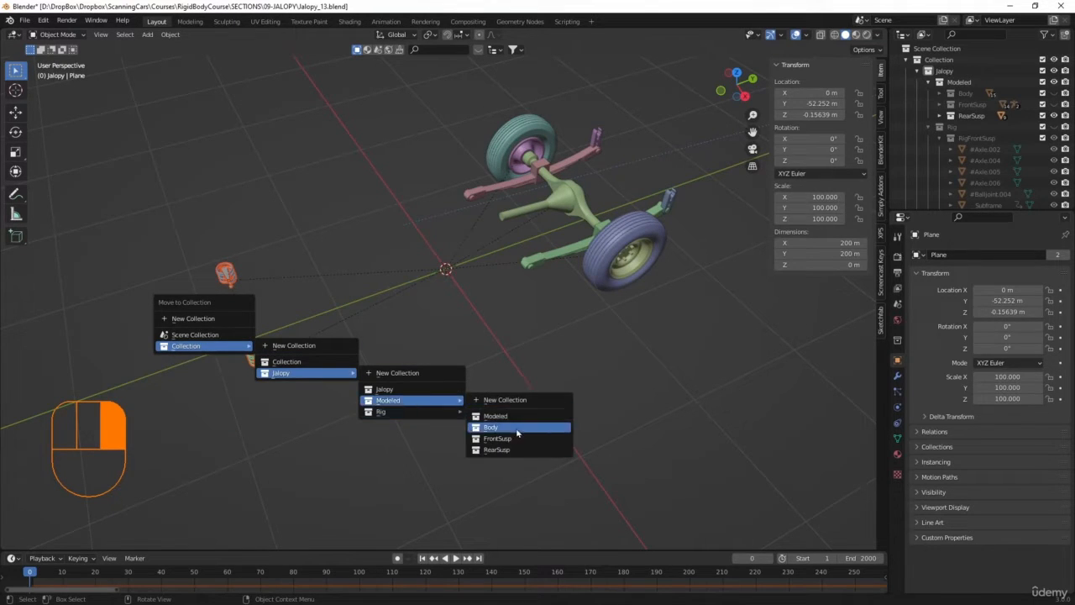
pyautogui.click(495, 439)
# Hide the rear tires and rear wheels in the right side view, exposing the axle and leaf springs
pyautogui.moveTo(723, 437); pyautogui.dragTo(546, 463, button='middle')
pyautogui.press('KP_3')
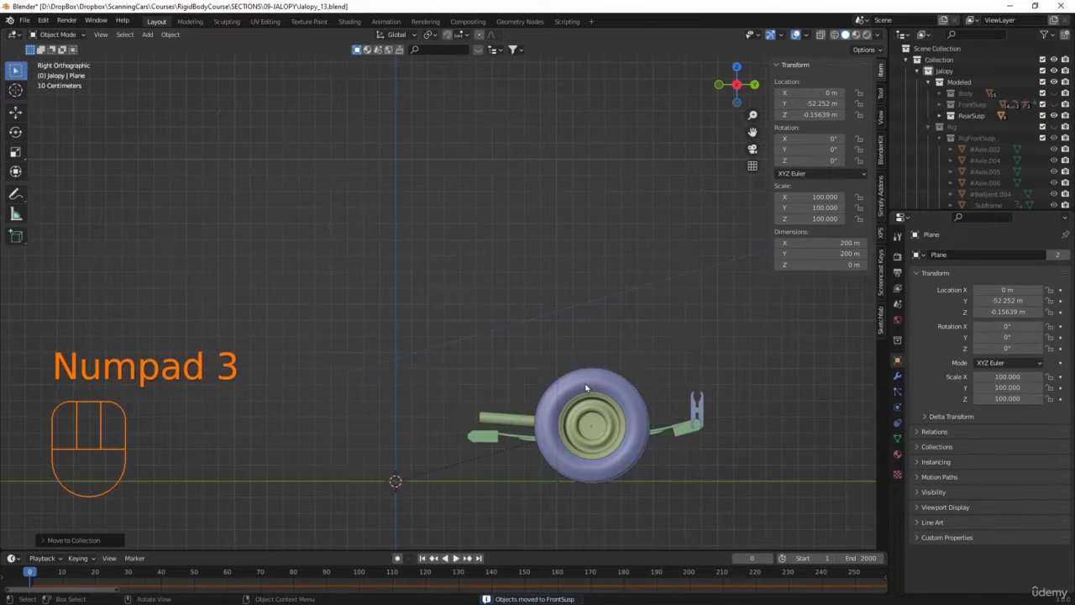
pyautogui.keyDown('shift'); pyautogui.moveTo(684, 472); pyautogui.dragTo(647, 441, button='middle'); pyautogui.keyUp('shift')
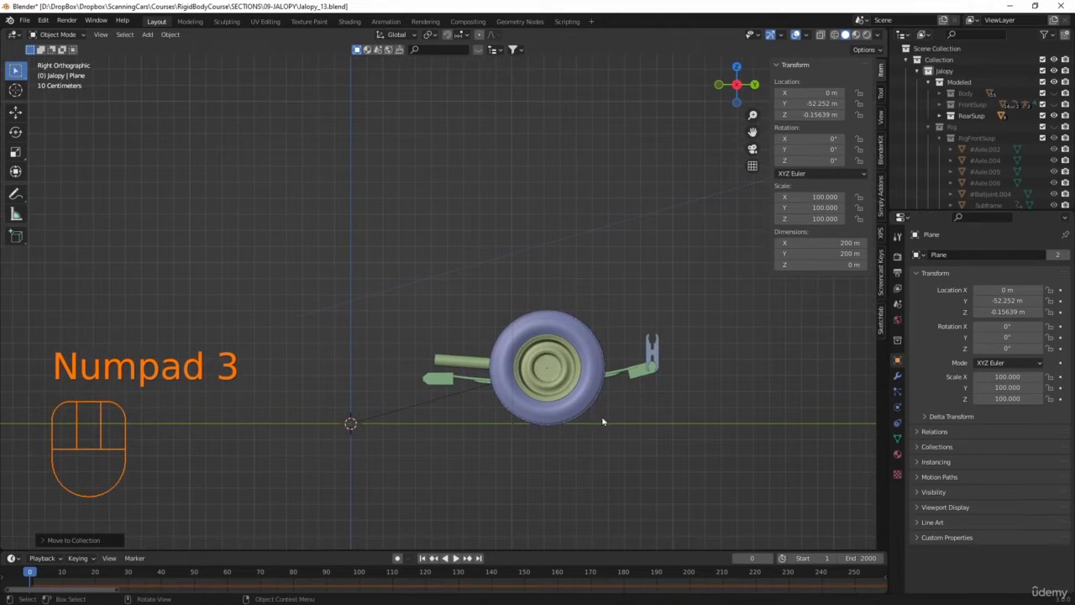
pyautogui.click(585, 412)
pyautogui.press('h')
pyautogui.click(562, 396)
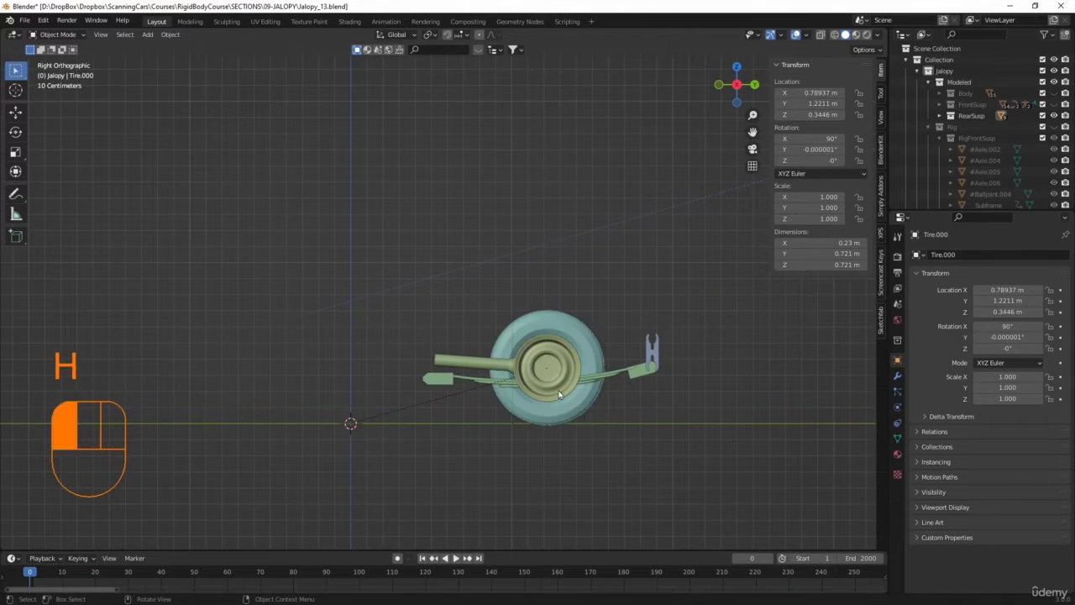
pyautogui.press('h')
pyautogui.click(567, 414)
pyautogui.press('h')
pyautogui.click(560, 402)
pyautogui.press('h')
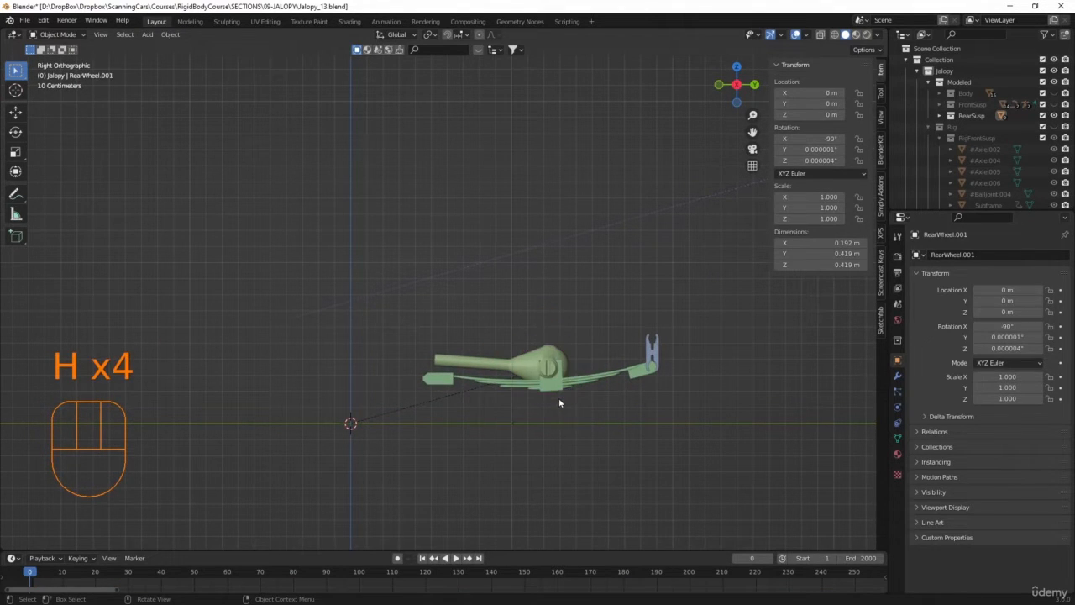
# Set the left rear leaf spring's origin to its center of mass (volume) and snap the 3D cursor to it
pyautogui.scroll(4, 541, 405)
pyautogui.keyDown('shift'); pyautogui.moveTo(616, 468); pyautogui.dragTo(495, 382, button='middle'); pyautogui.keyUp('shift')
pyautogui.click(554, 397)
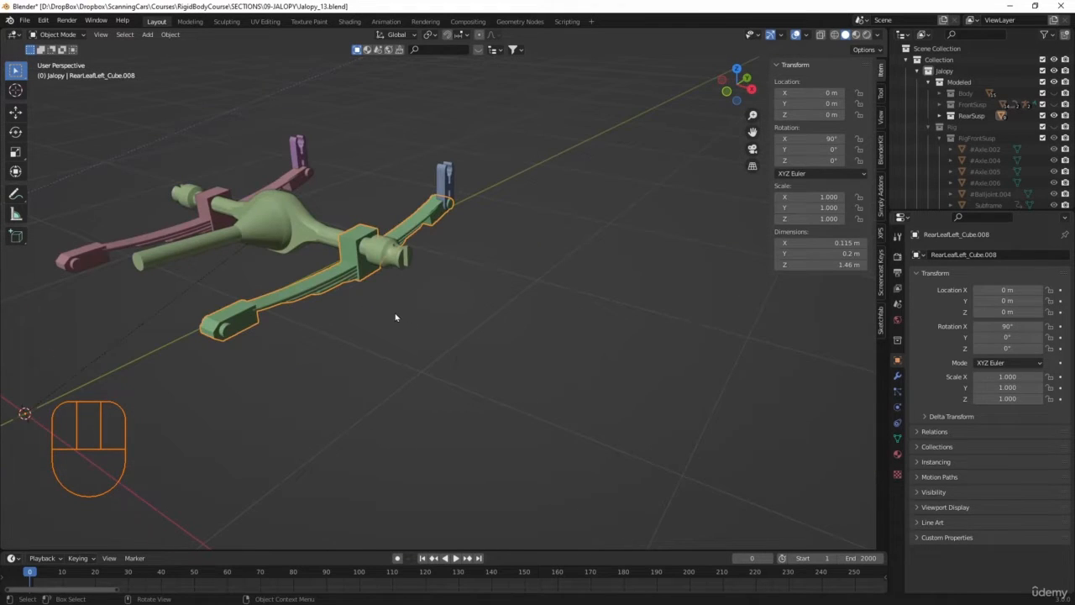
pyautogui.keyDown('shift'); pyautogui.moveTo(395, 317); pyautogui.dragTo(489, 364, button='middle'); pyautogui.keyUp('shift')
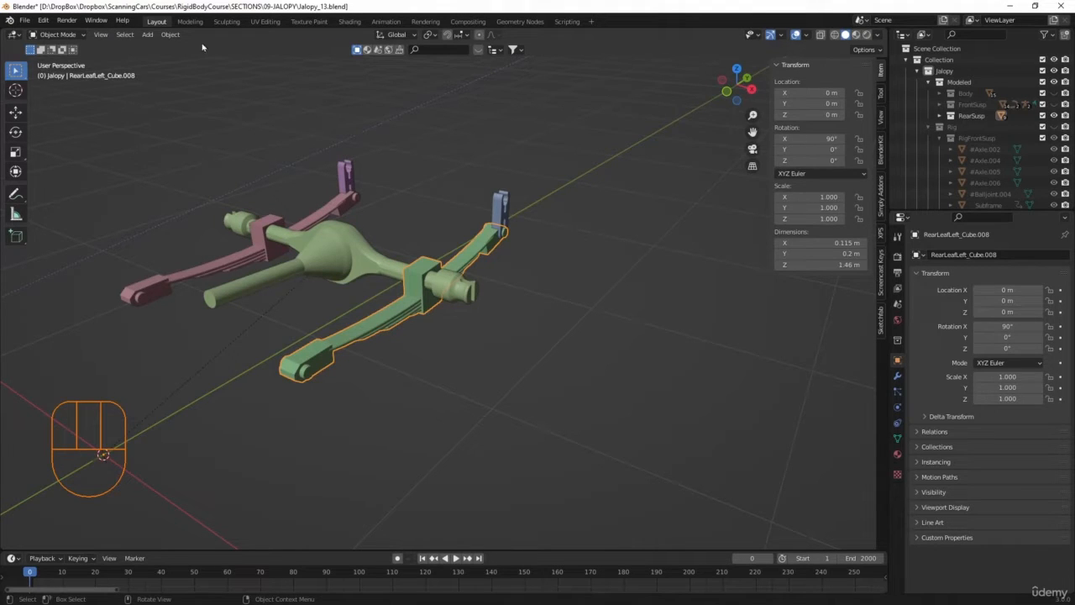
pyautogui.click(169, 35)
pyautogui.moveTo(183, 58)
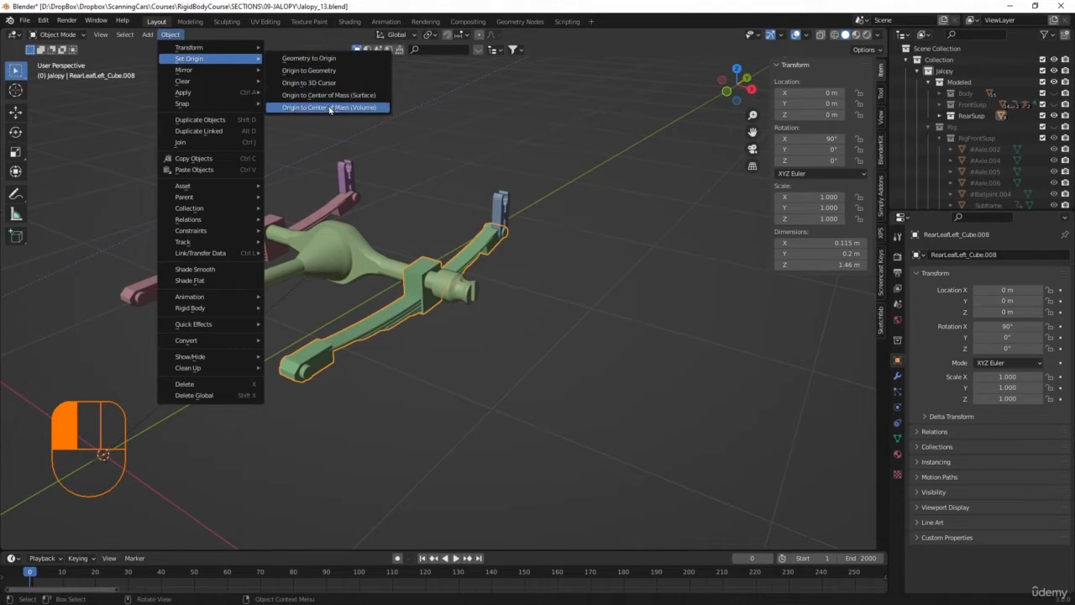
pyautogui.click(329, 108)
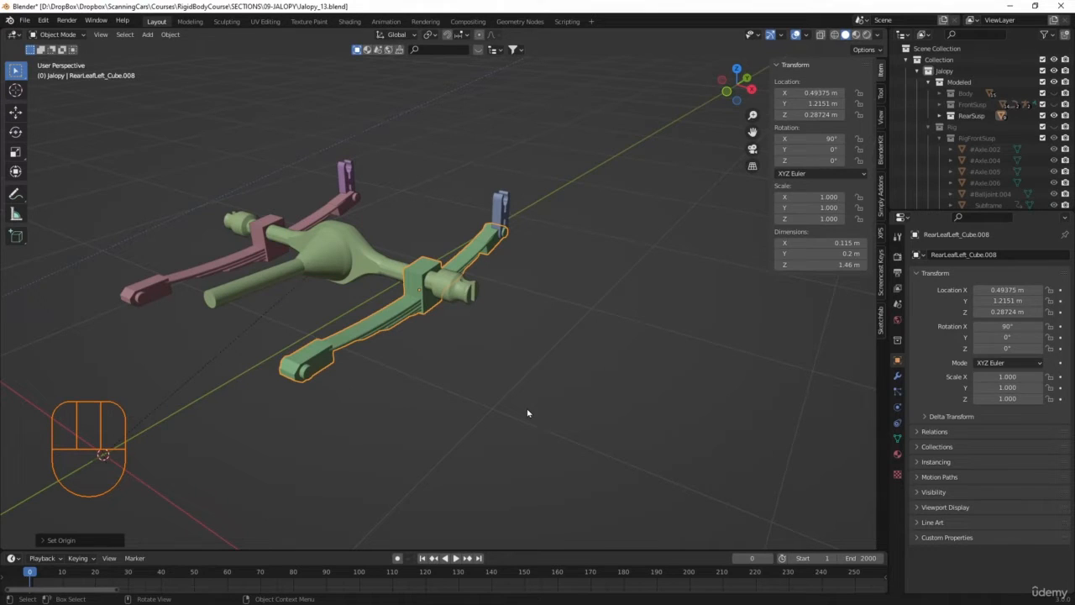
pyautogui.hotkey('shift', 's')
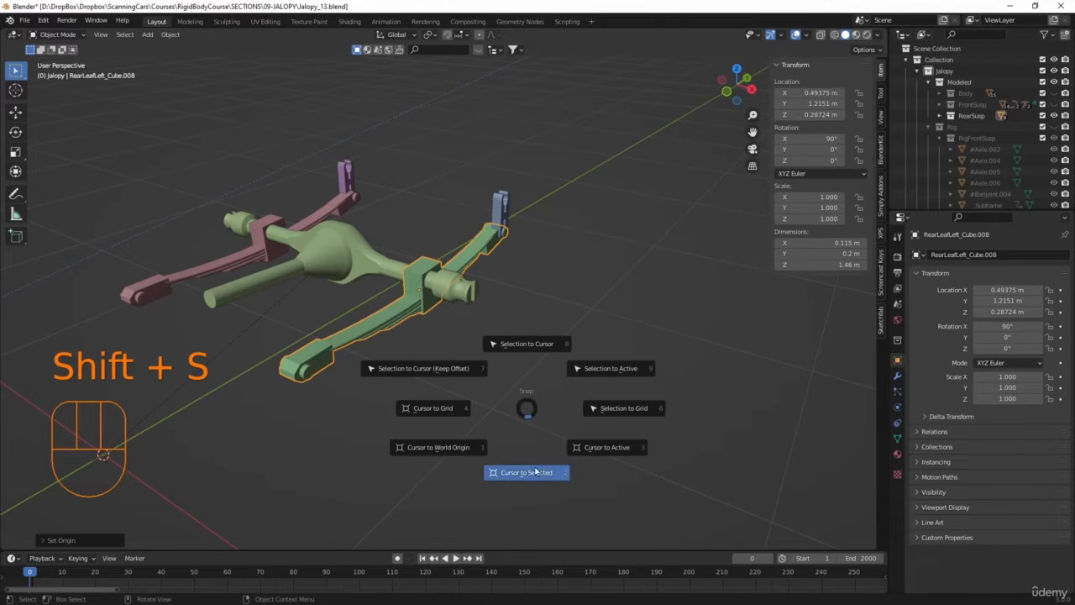
pyautogui.click(537, 471)
# Add an armature at the 3D cursor inside the RearSusp collection, working from the right side view
pyautogui.press('KP_3')
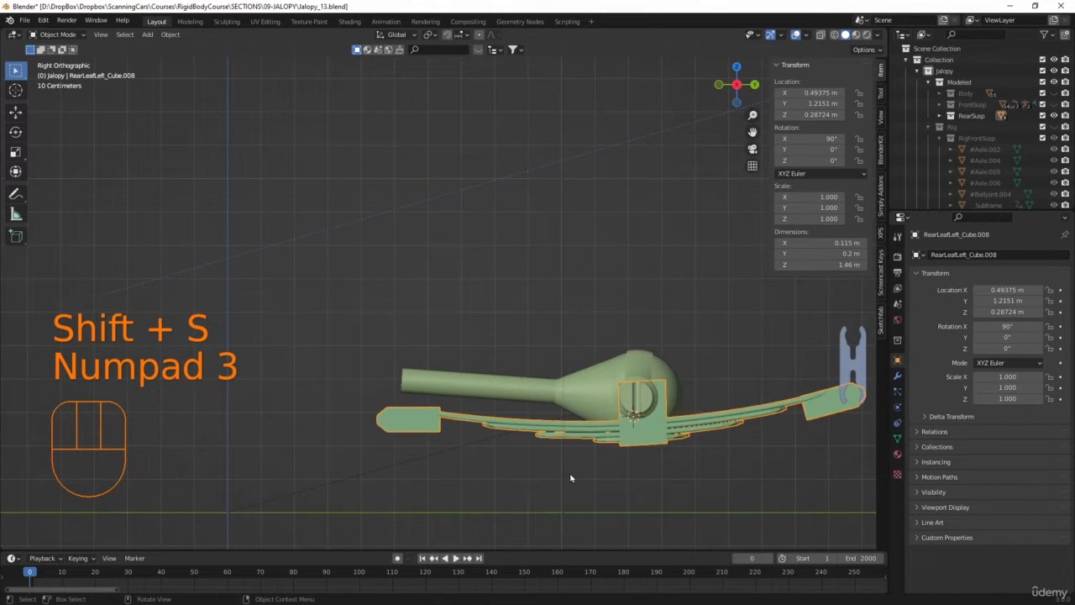
pyautogui.keyDown('shift'); pyautogui.moveTo(570, 478); pyautogui.dragTo(423, 359, button='middle'); pyautogui.keyUp('shift')
pyautogui.scroll(-3, 414, 421)
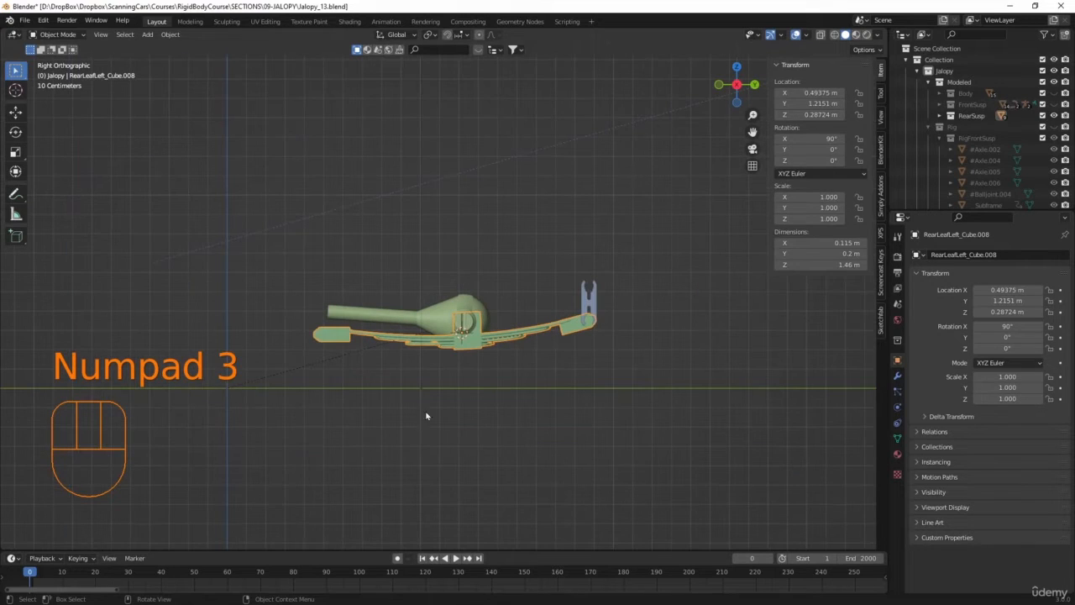
pyautogui.click(966, 116)
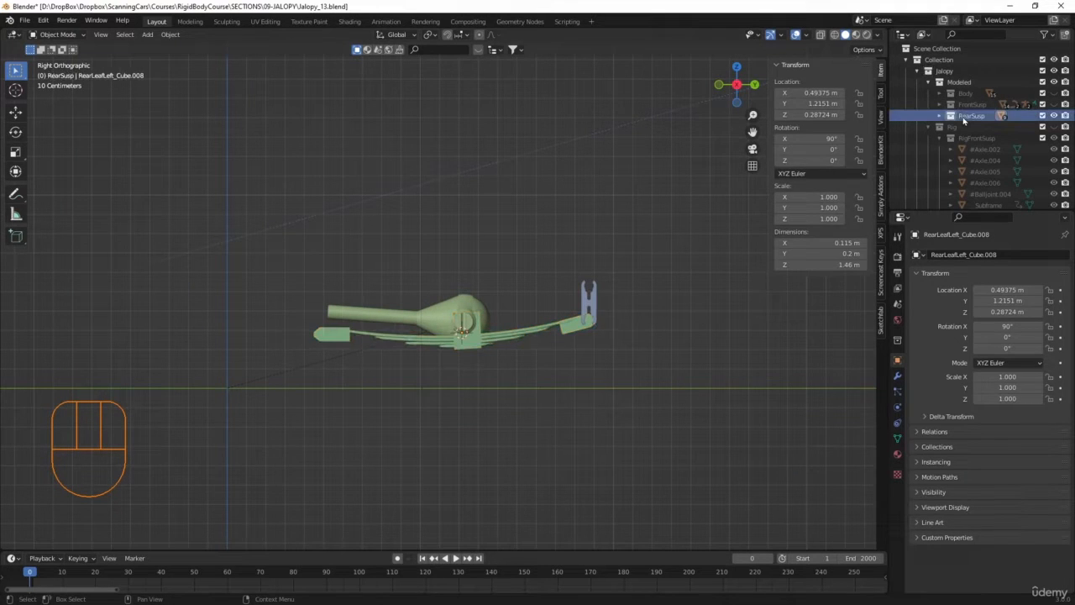
pyautogui.press('shift')
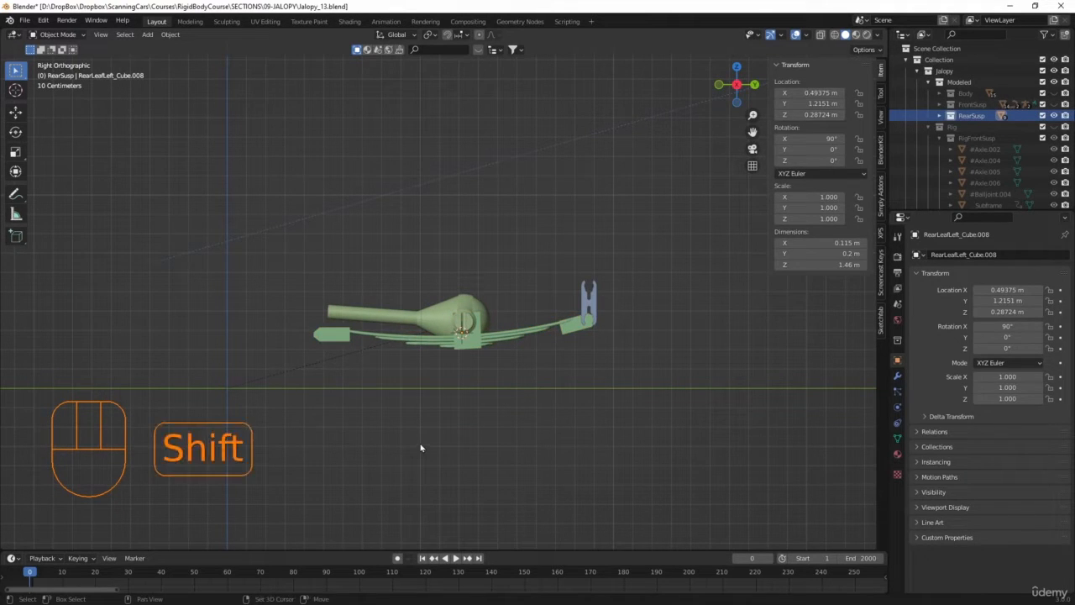
pyautogui.hotkey('shift', 'a')
pyautogui.click(420, 447)
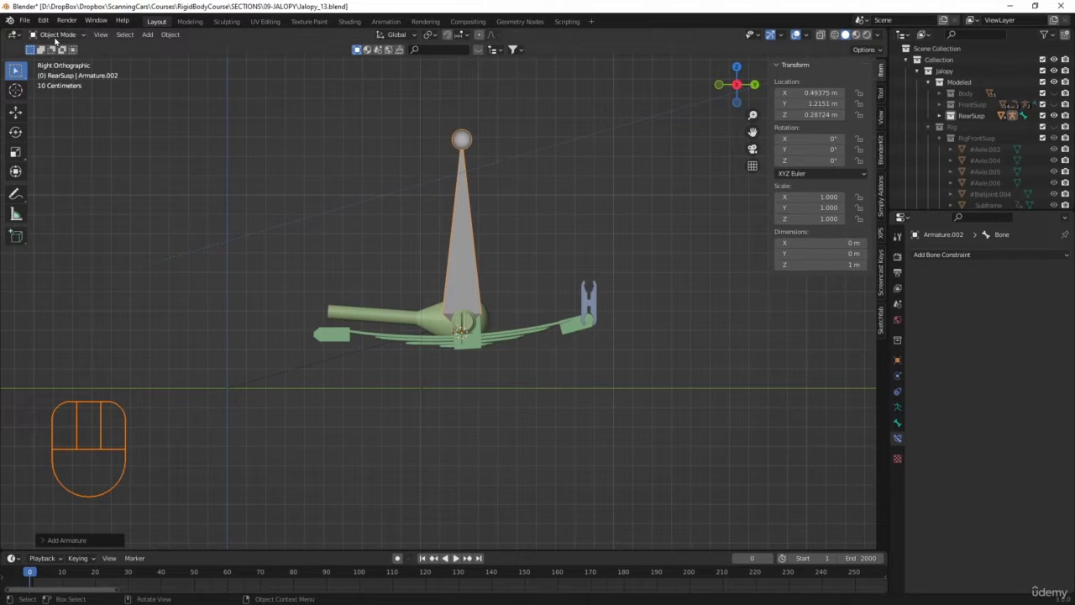
# Scale the new armature to about 0.32 and move it onto the leaf spring's front eye
pyautogui.press('s')
pyautogui.press('g')
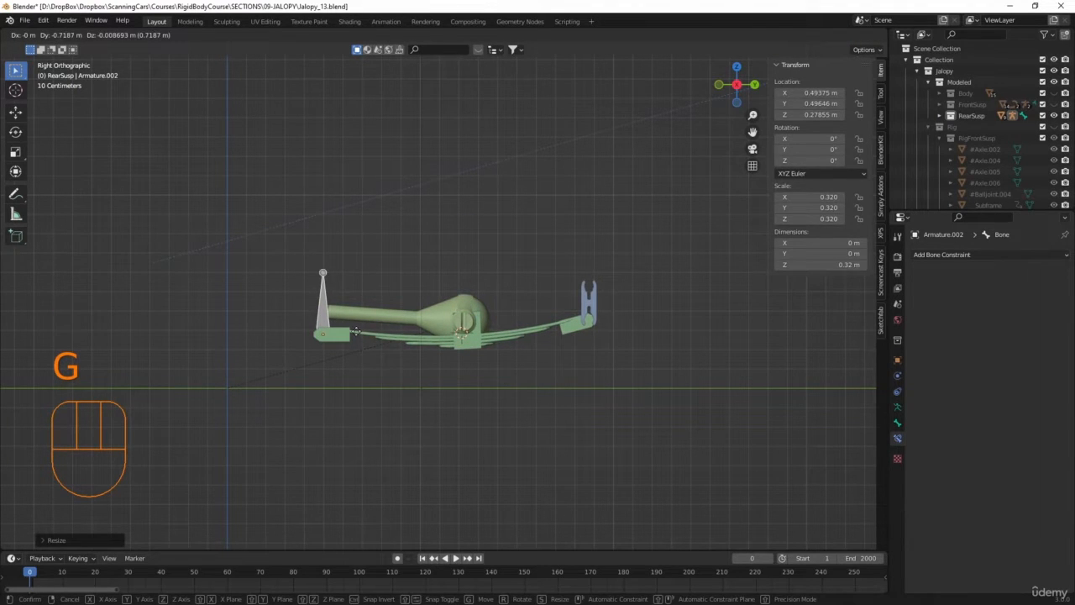
pyautogui.click(360, 332)
# Rotate the armature to about -95.8° on X so its bone points rearward along the leaf spring
pyautogui.scroll(4, 345, 342)
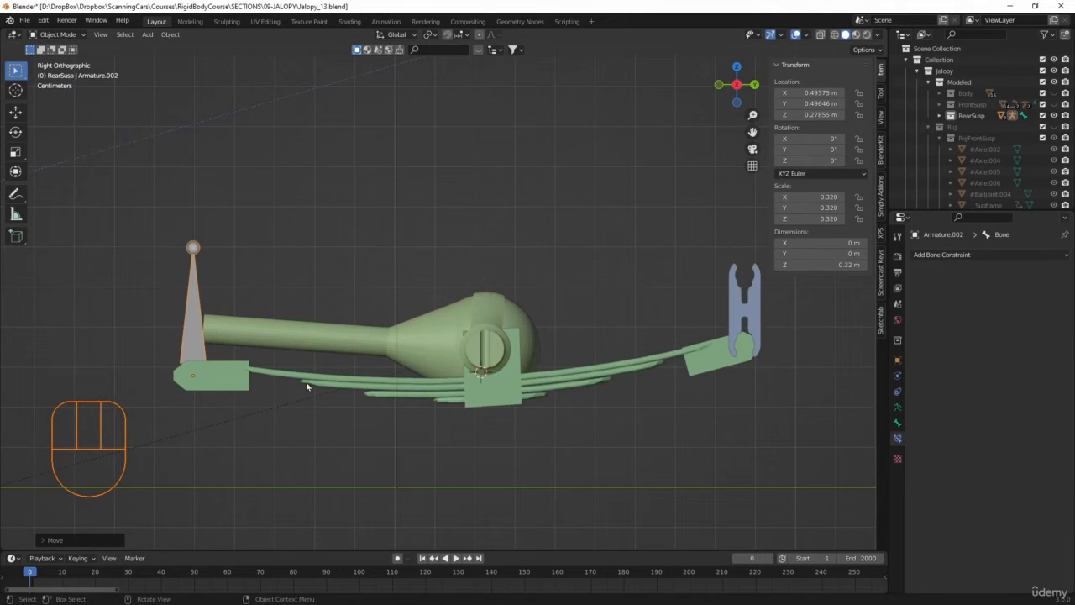
pyautogui.press('r')
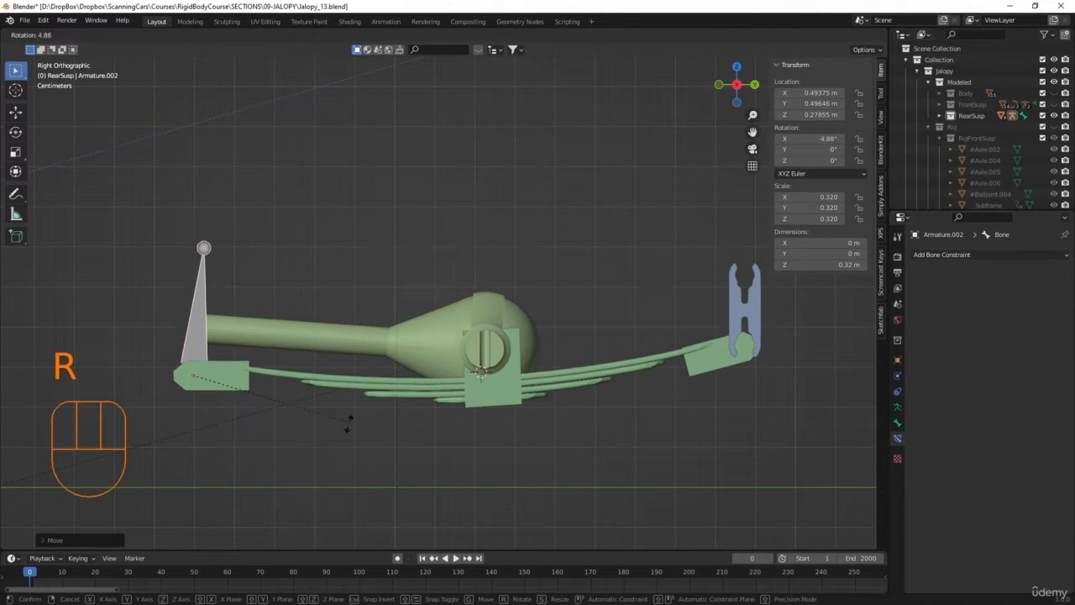
pyautogui.click(129, 67)
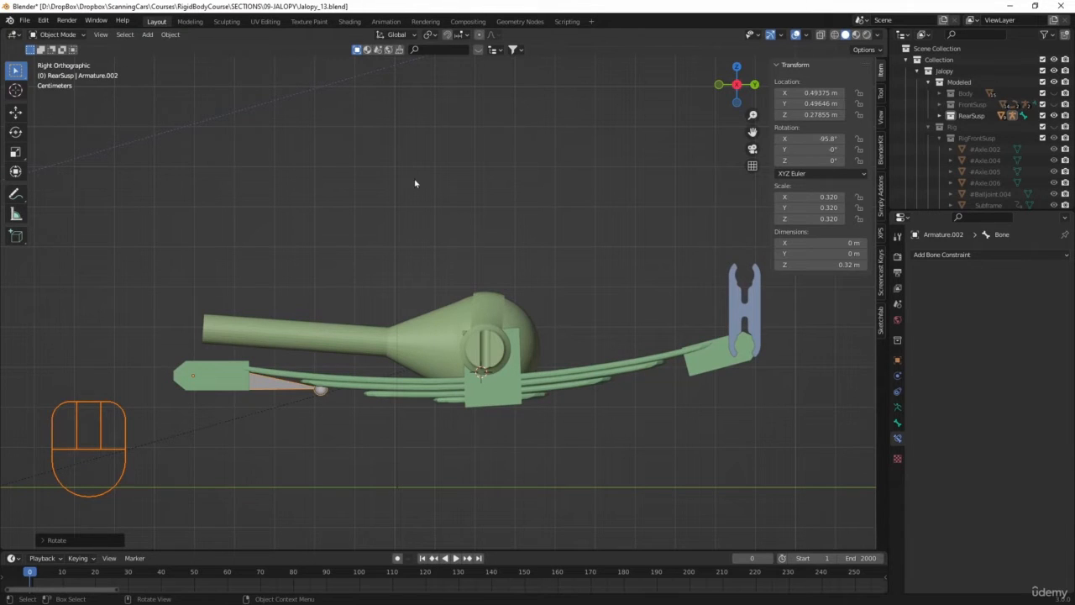
# Turn on In Front in the armature's viewport display settings
pyautogui.click(897, 407)
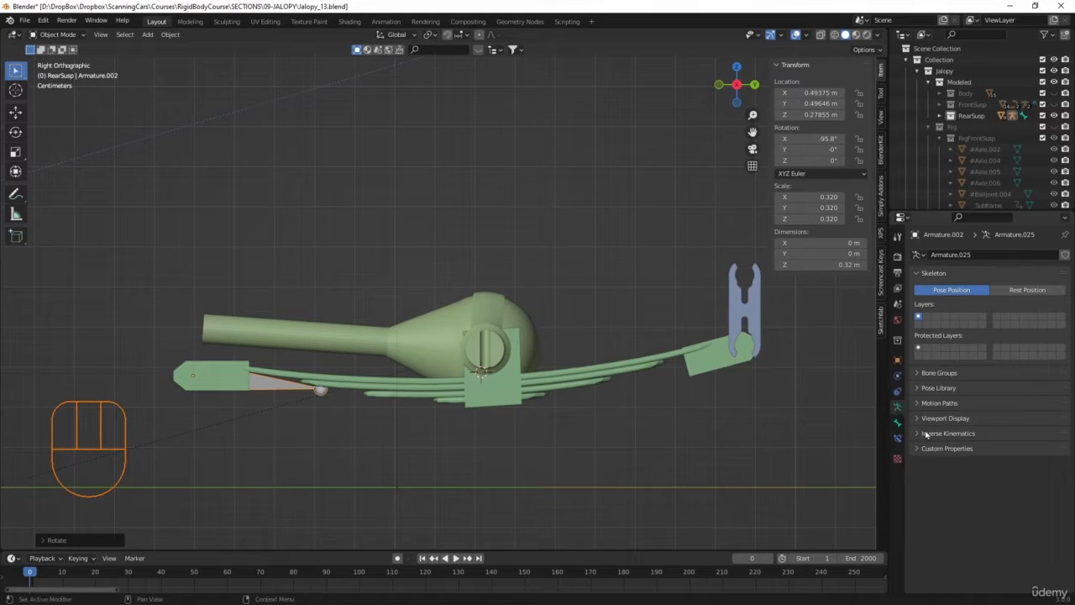
pyautogui.click(919, 420)
pyautogui.click(977, 485)
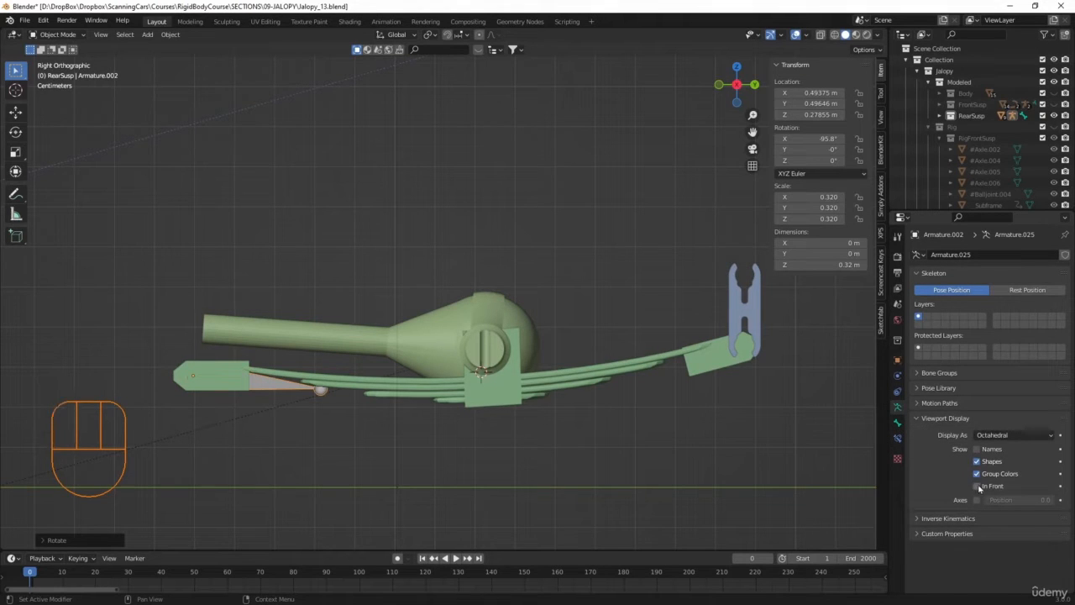
# In Edit Mode, extrude three connected bones from the first bone's tip along the leaf spring to its rear eye
pyautogui.click(57, 34)
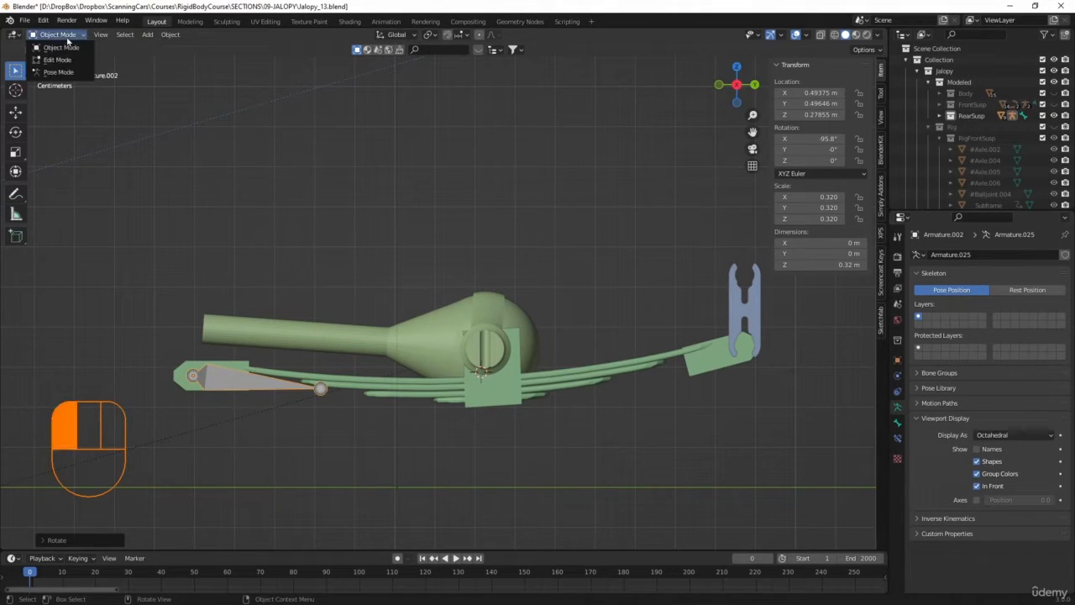
pyautogui.click(61, 60)
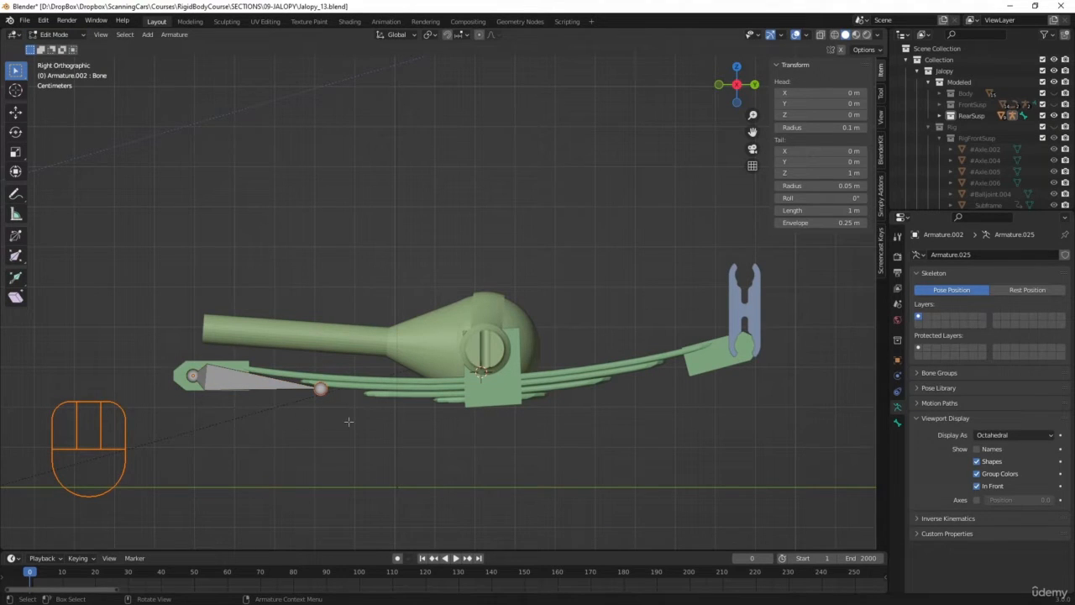
pyautogui.press('e')
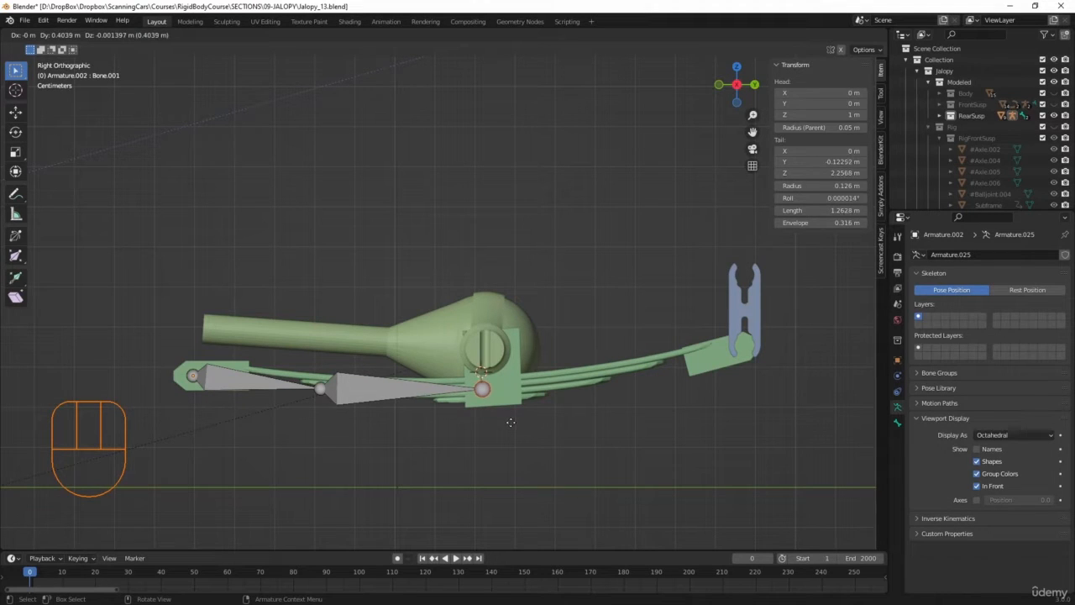
pyautogui.click(510, 421)
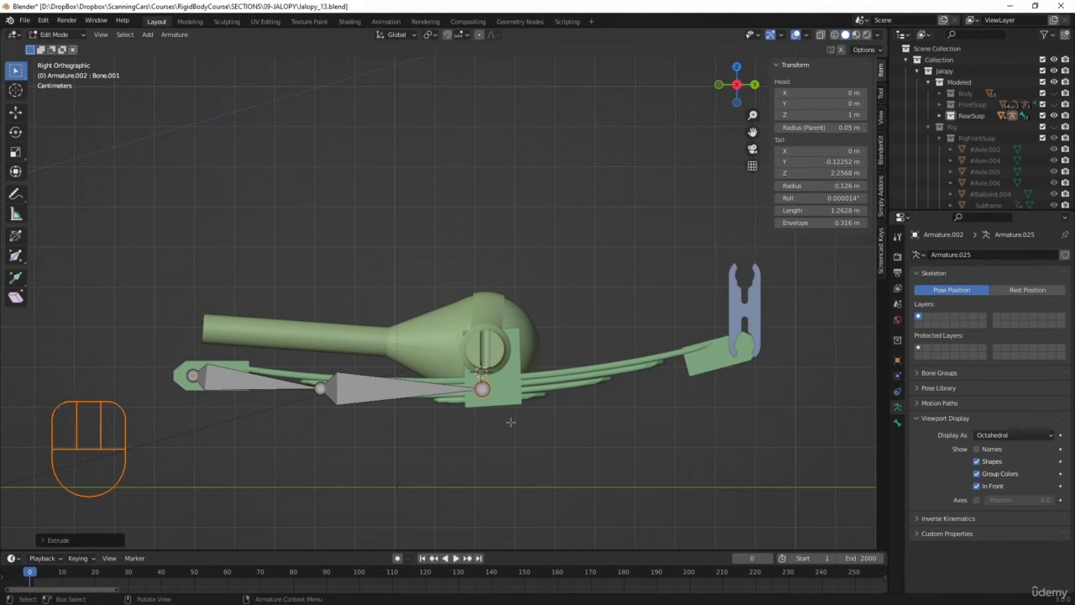
pyautogui.press('e')
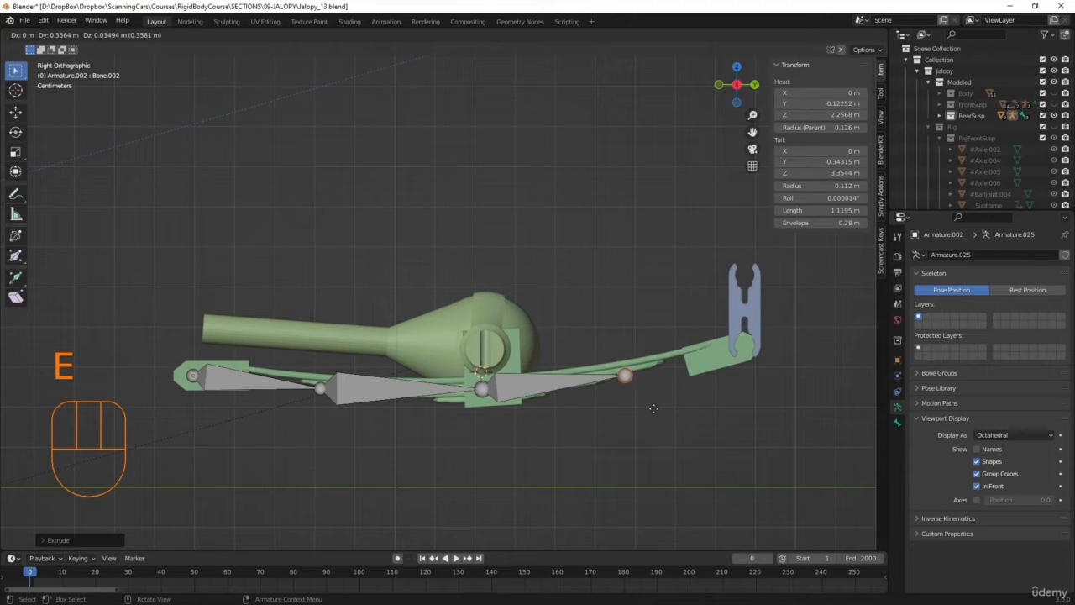
pyautogui.click(653, 409)
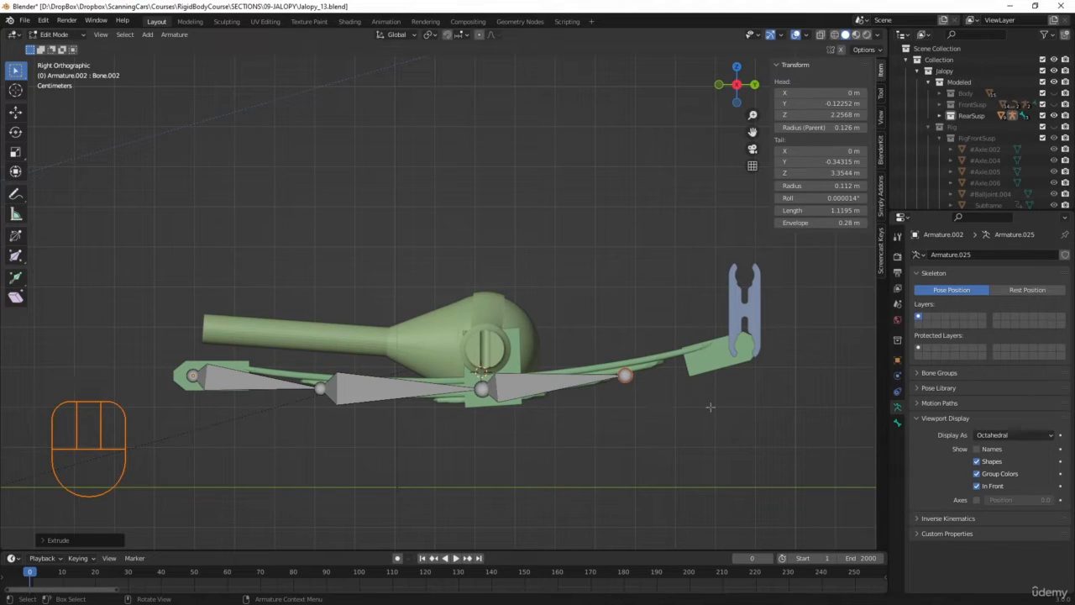
pyautogui.press('r')
pyautogui.click(772, 408)
pyautogui.press('e')
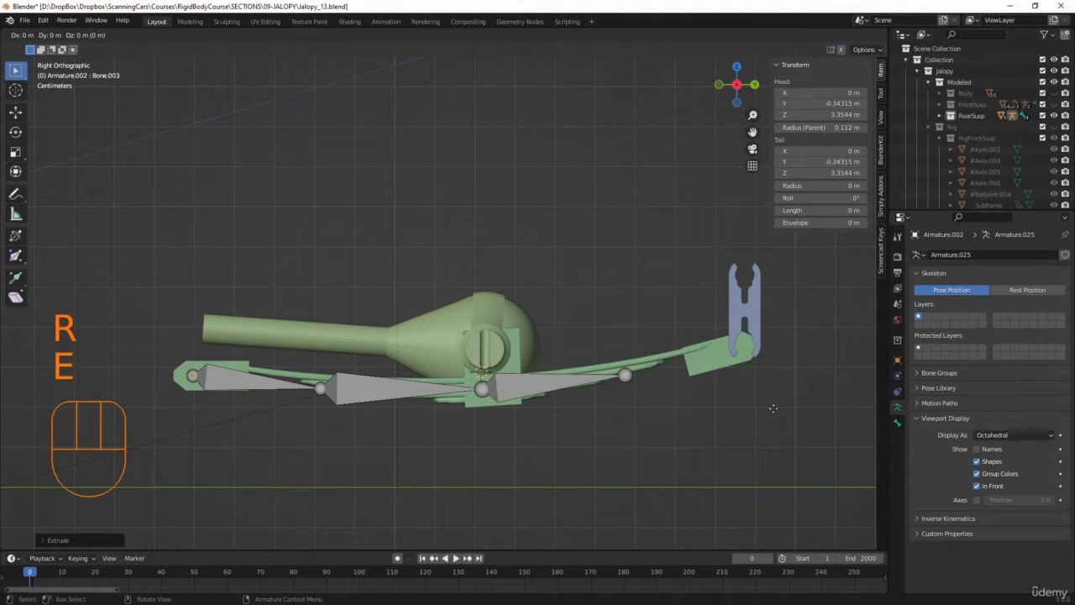
pyautogui.click(7, 378)
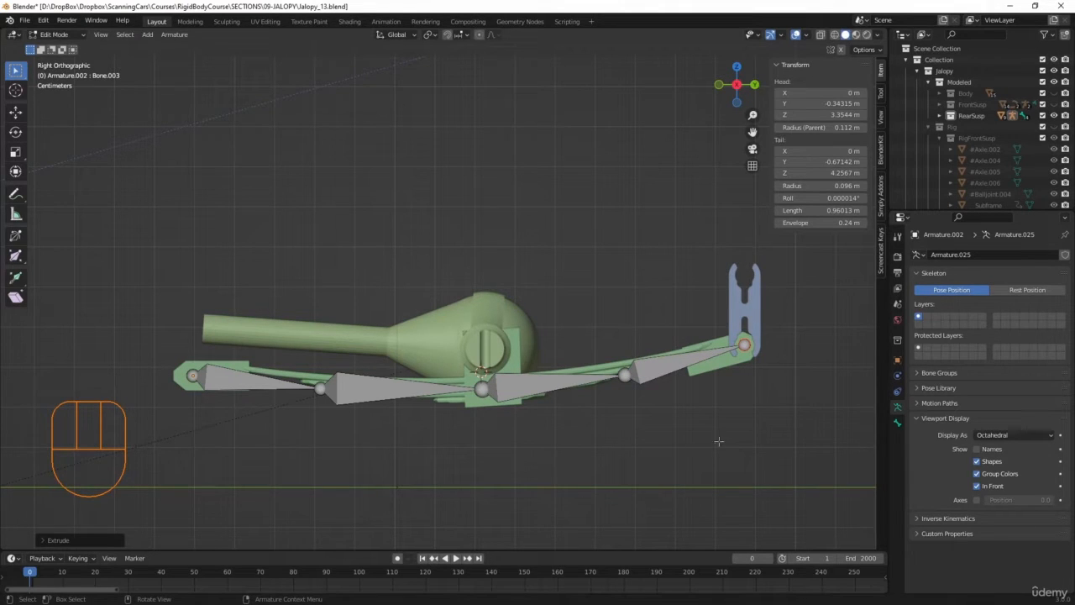
# Extrude a bone about 0.17 m straight up along Z through the shackle and return to Object Mode
pyautogui.press('e')
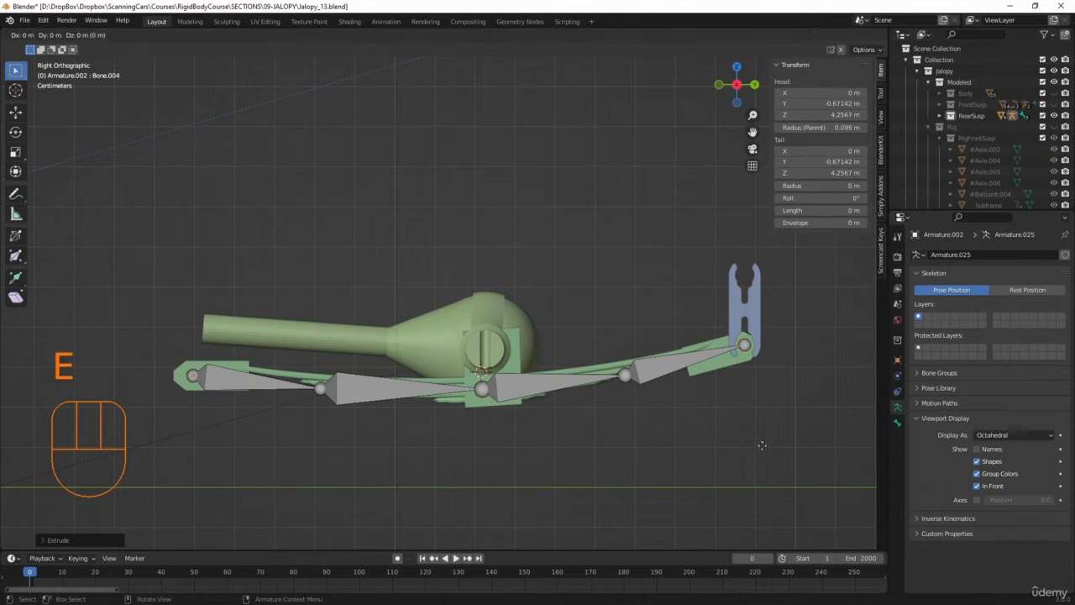
pyautogui.press('z')
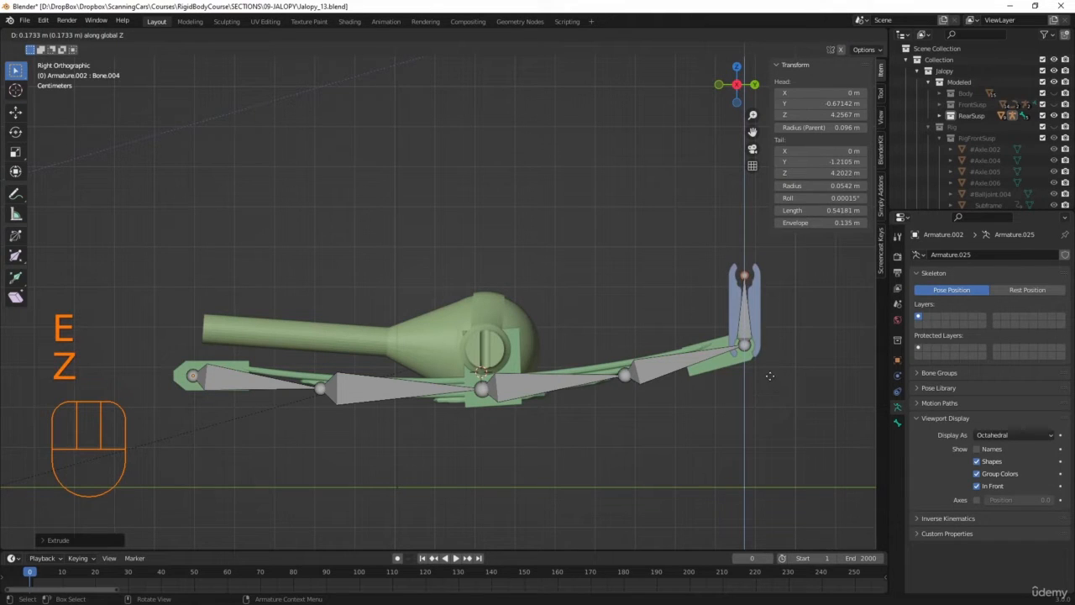
pyautogui.click(769, 375)
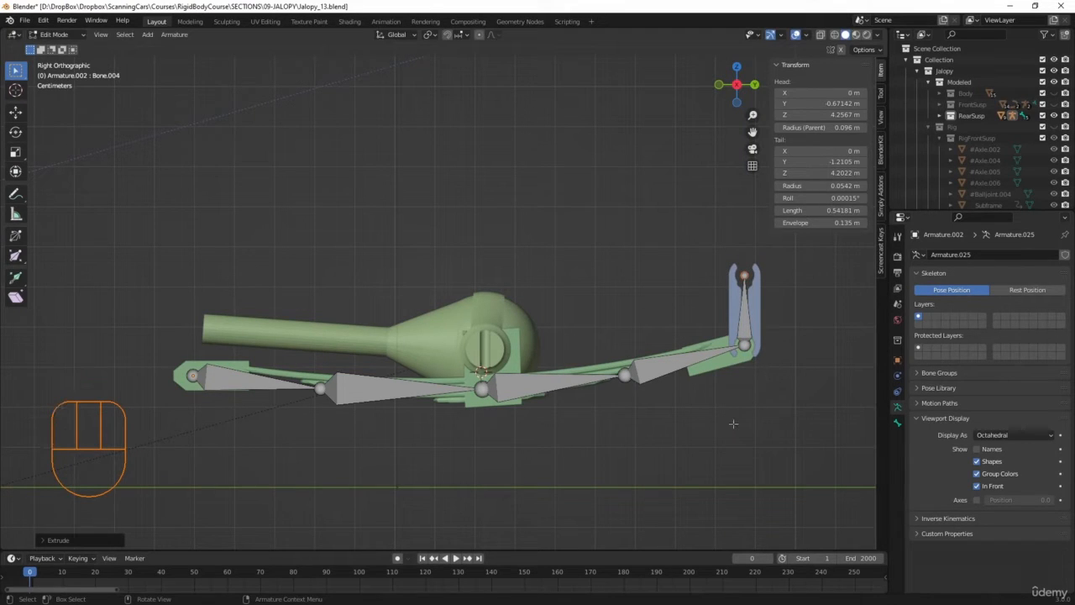
pyautogui.moveTo(492, 454); pyautogui.dragTo(519, 464, button='middle')
pyautogui.press('Tab')
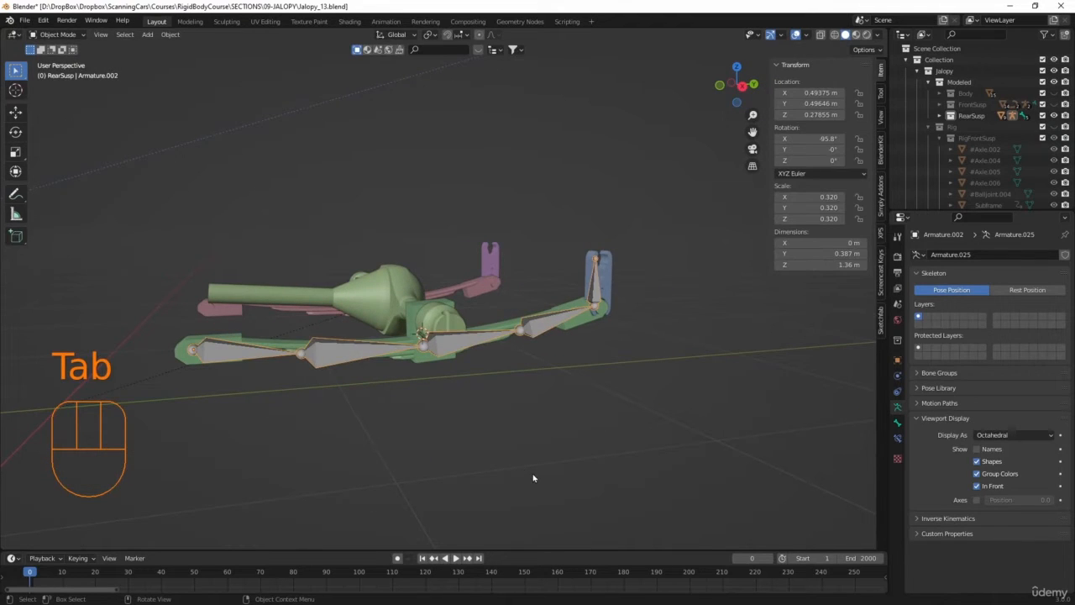
# In Edit Mode, select the two leaf spring bones behind the axle and the shackle bone and switch their direction
pyautogui.press('KP_3')
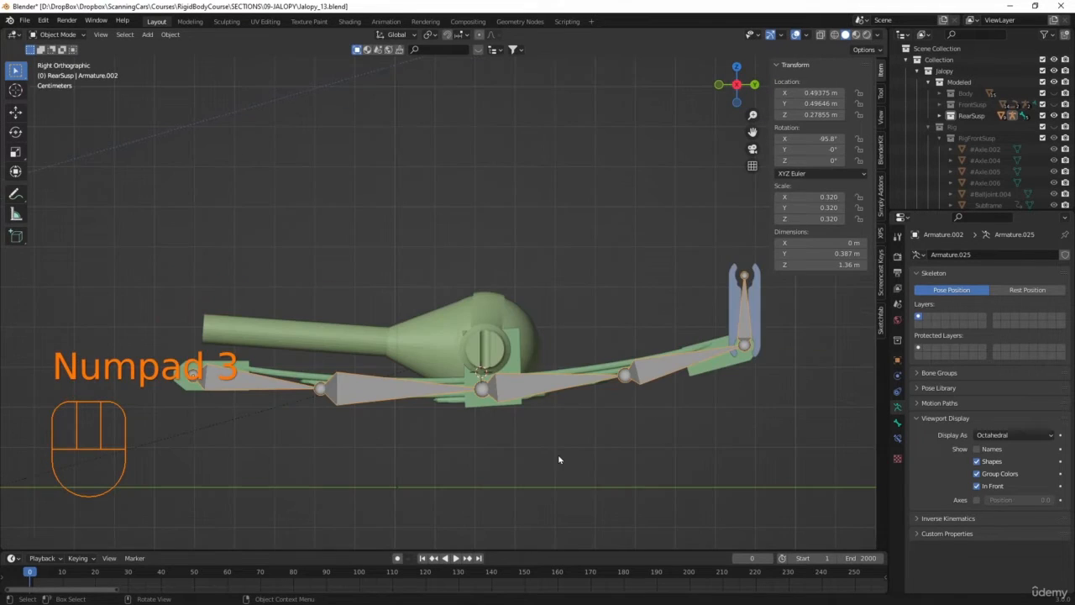
pyautogui.click(540, 392)
pyautogui.click(555, 389)
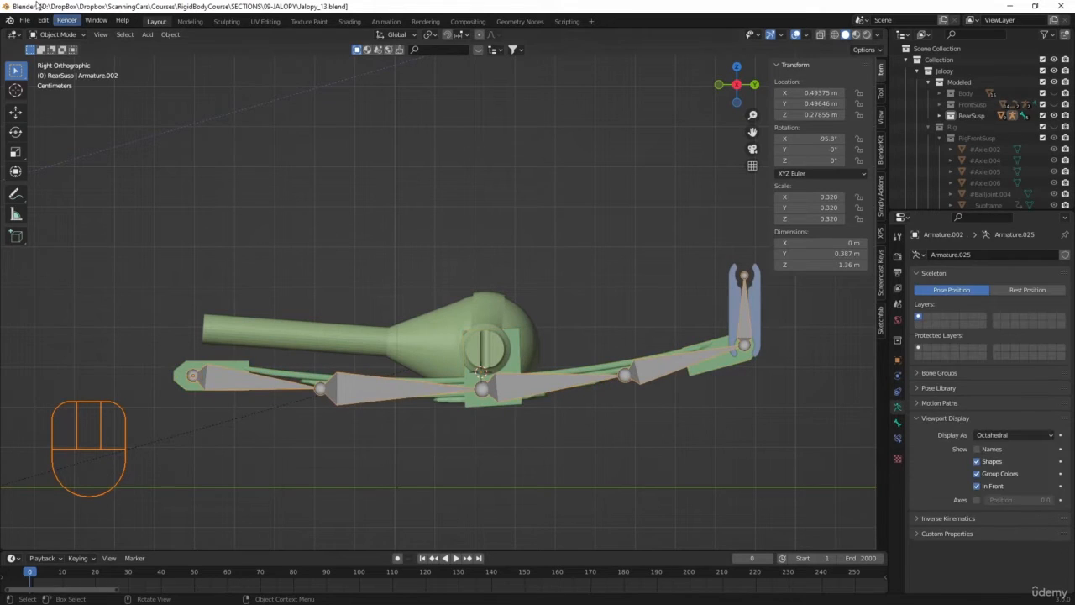
pyautogui.click(57, 34)
pyautogui.click(52, 50)
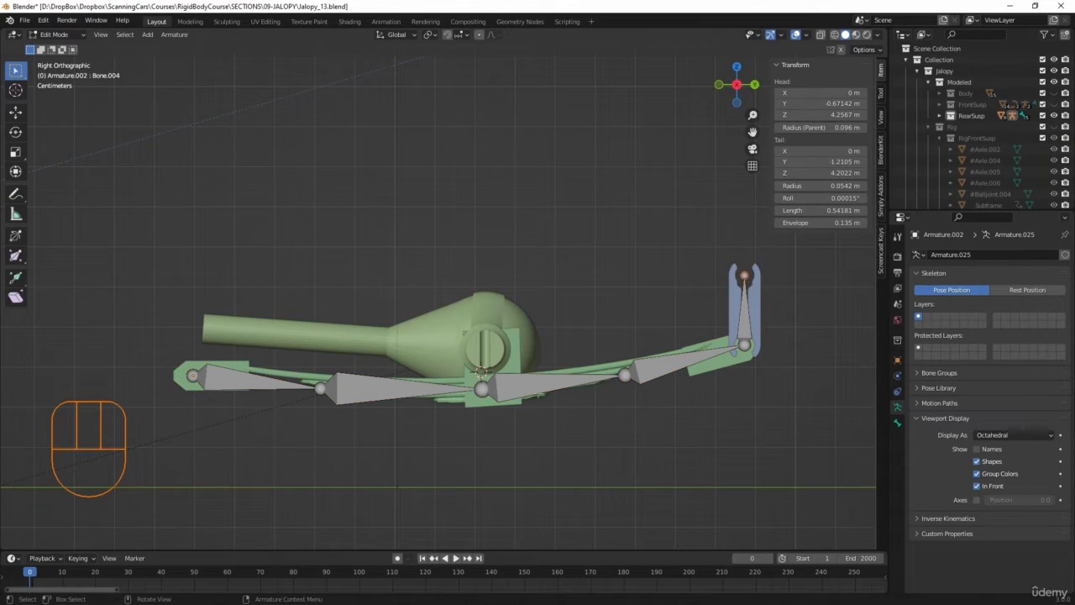
pyautogui.click(538, 393)
pyautogui.keyDown('shift'); pyautogui.click(669, 371); pyautogui.keyUp('shift')
pyautogui.keyDown('shift'); pyautogui.click(743, 312); pyautogui.keyUp('shift')
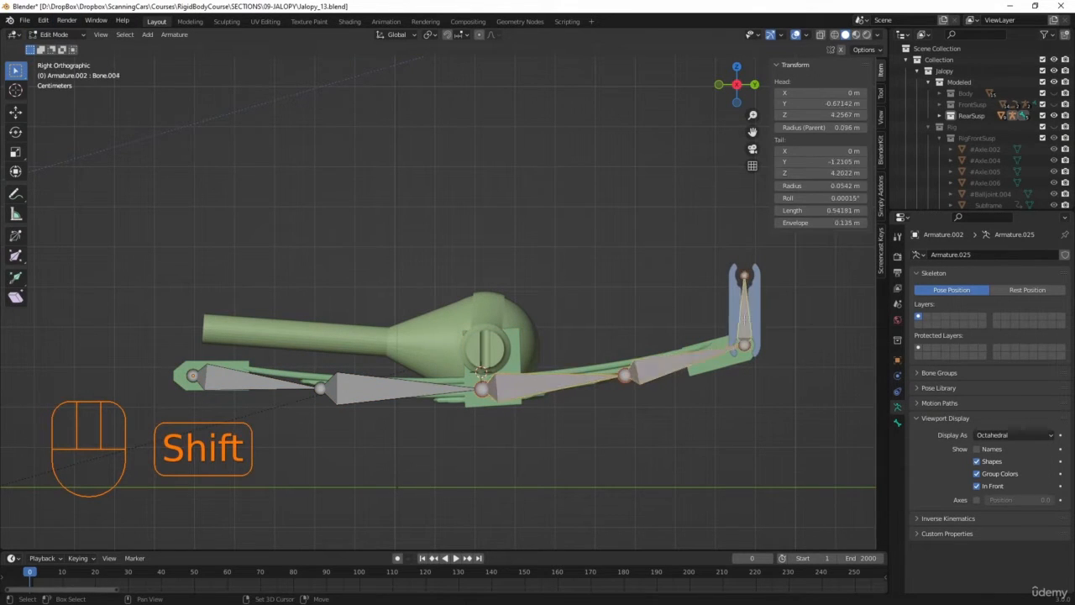
pyautogui.click(174, 34)
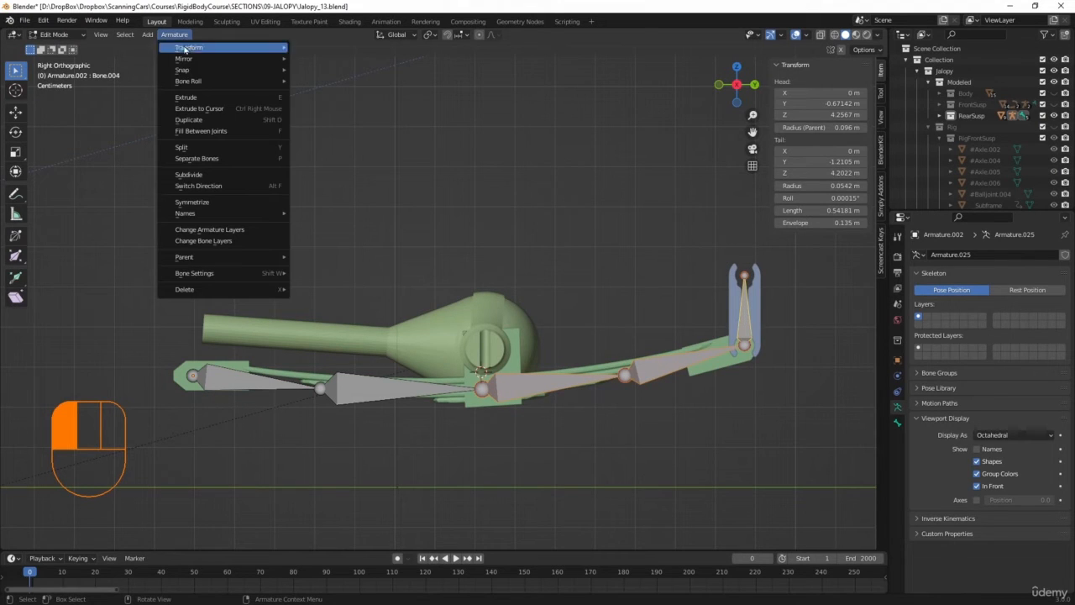
pyautogui.click(214, 189)
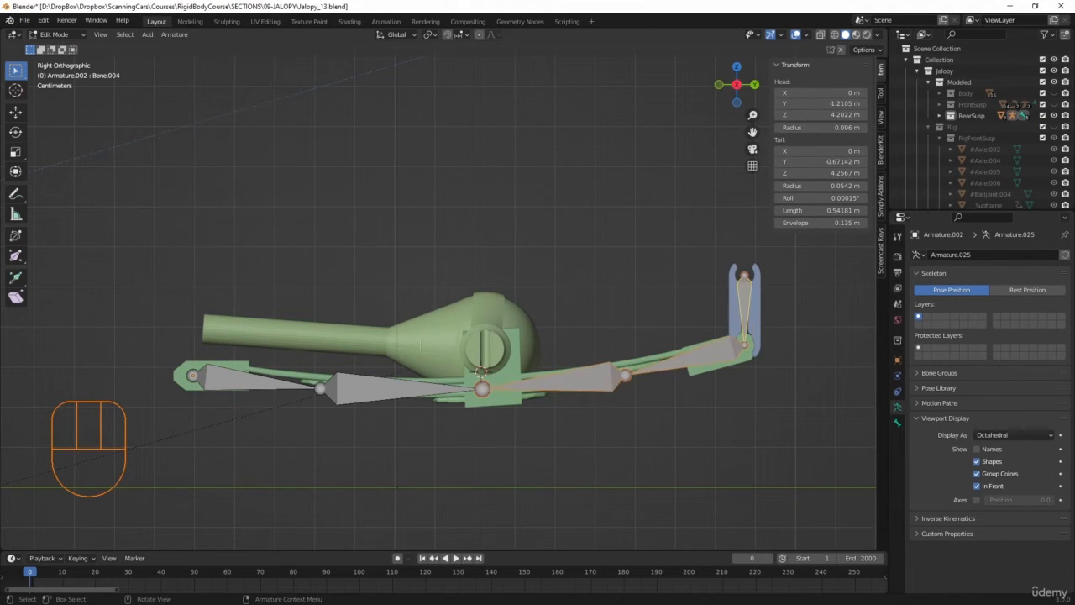
# Extrude a bone with a length of about 0.6 m straight down along Z from the joint below the axle
pyautogui.click(504, 471)
pyautogui.click(481, 389)
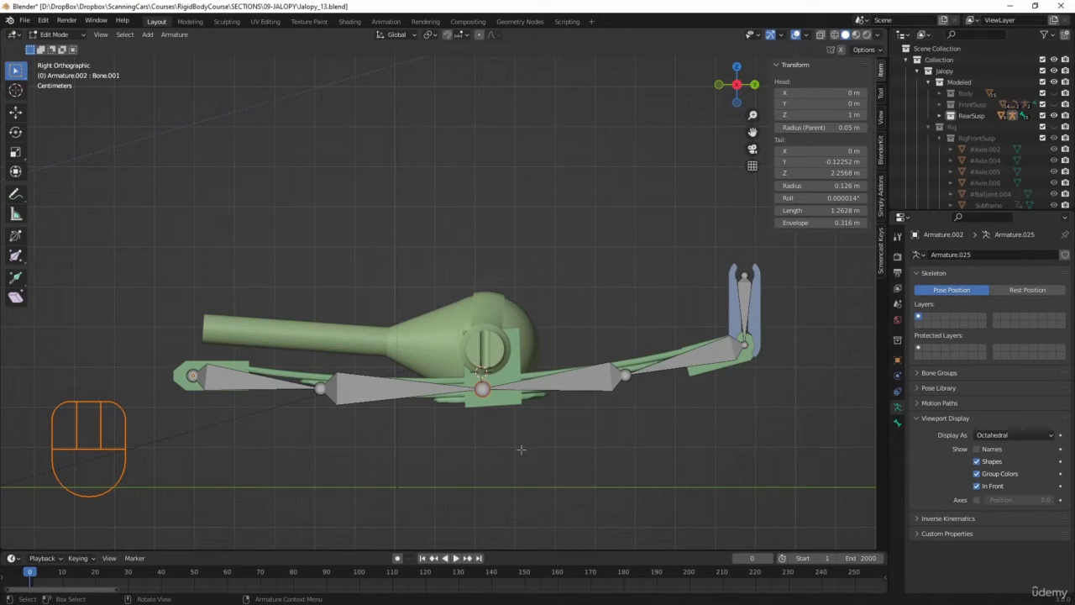
pyautogui.press('e')
pyautogui.press('z')
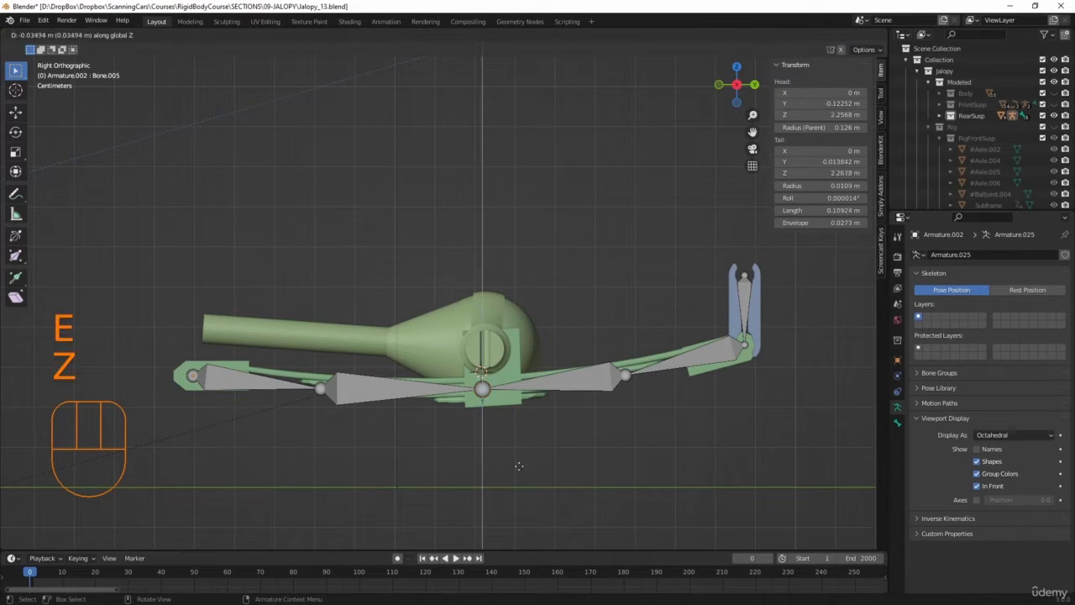
pyautogui.click(516, 522)
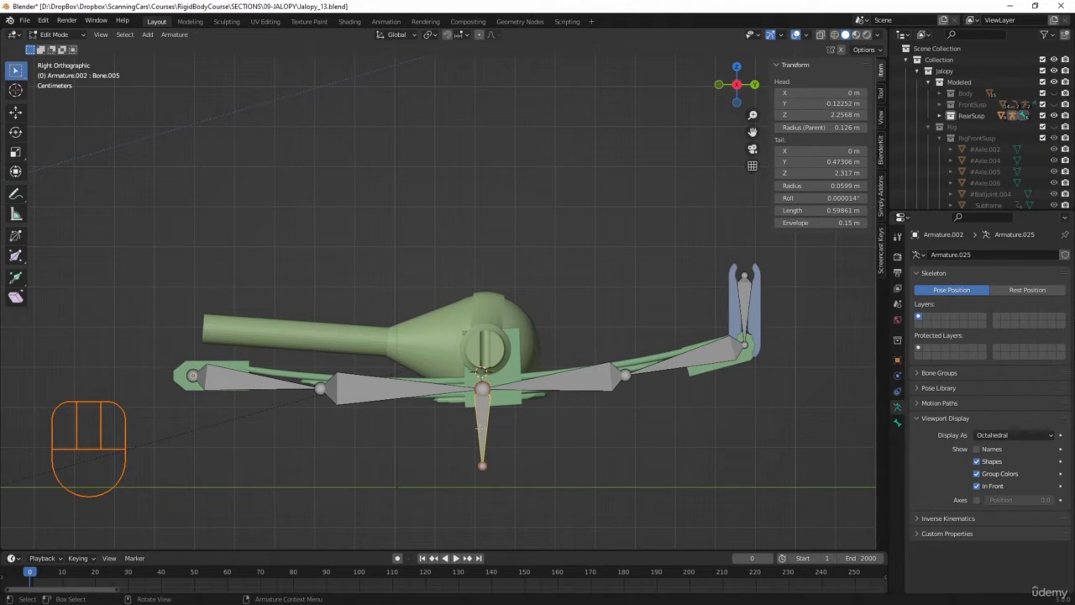
# Clear the parent of the new vertical bone below the axle
pyautogui.press('alt')
pyautogui.hotkey('alt', 'p')
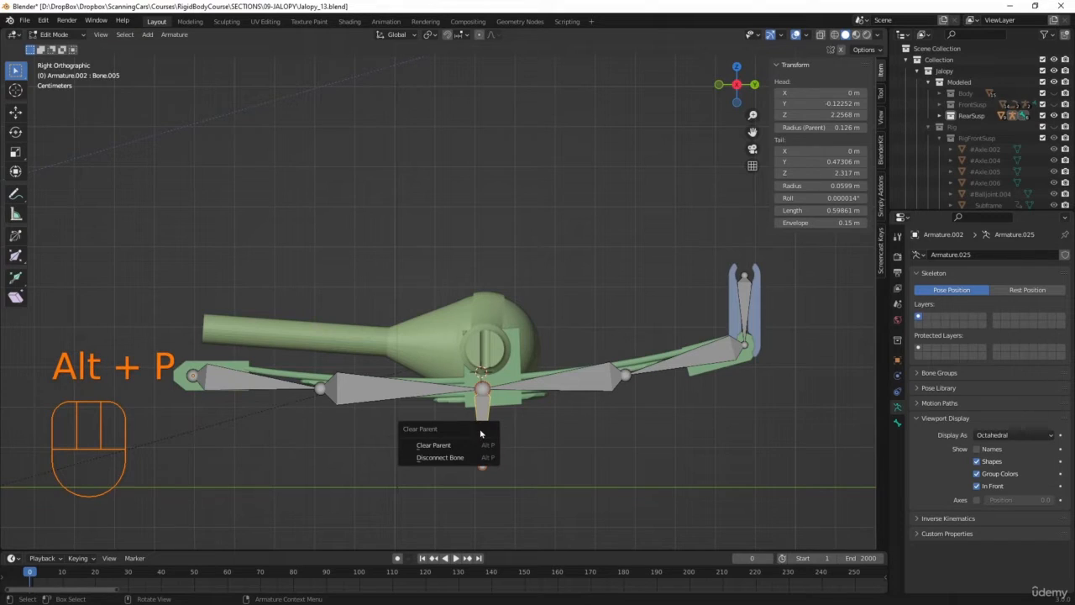
pyautogui.click(452, 446)
pyautogui.click(523, 392)
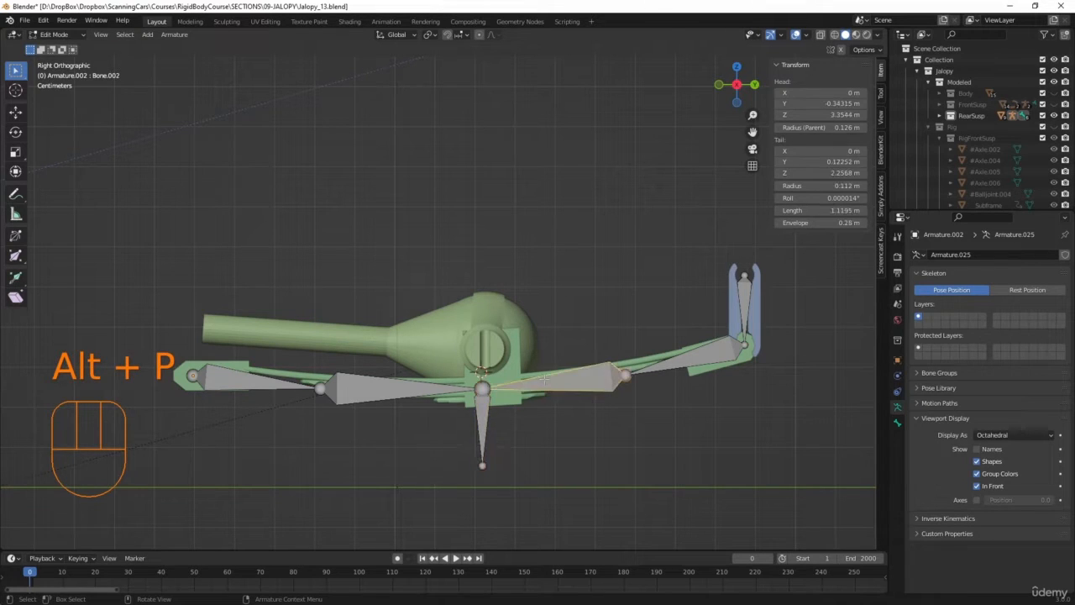
pyautogui.click(557, 446)
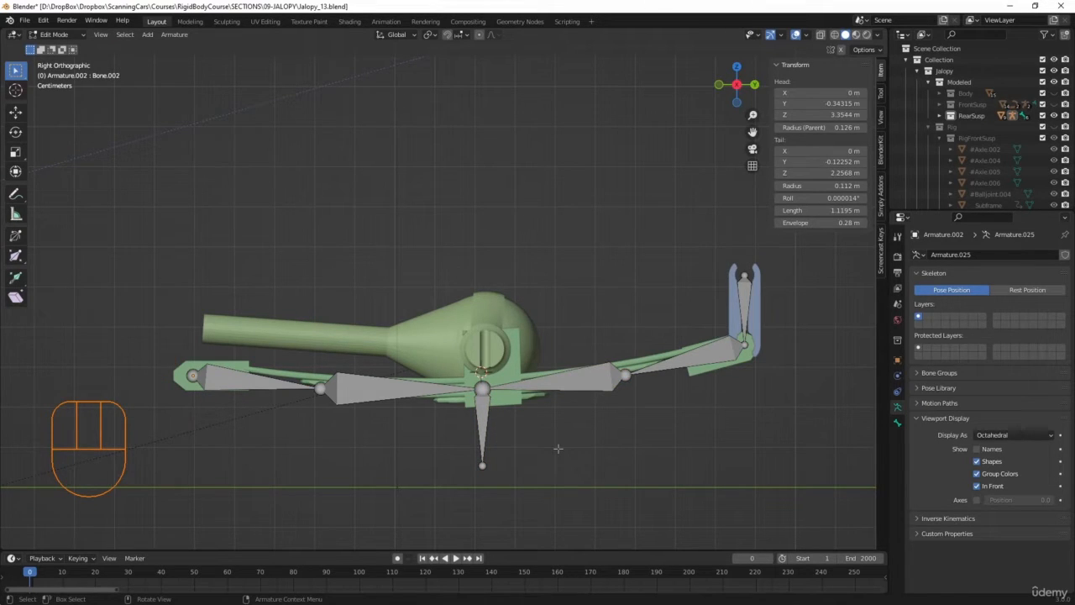
# Rename the vertical bone below the axle as IK
pyautogui.click(483, 428)
pyautogui.click(897, 424)
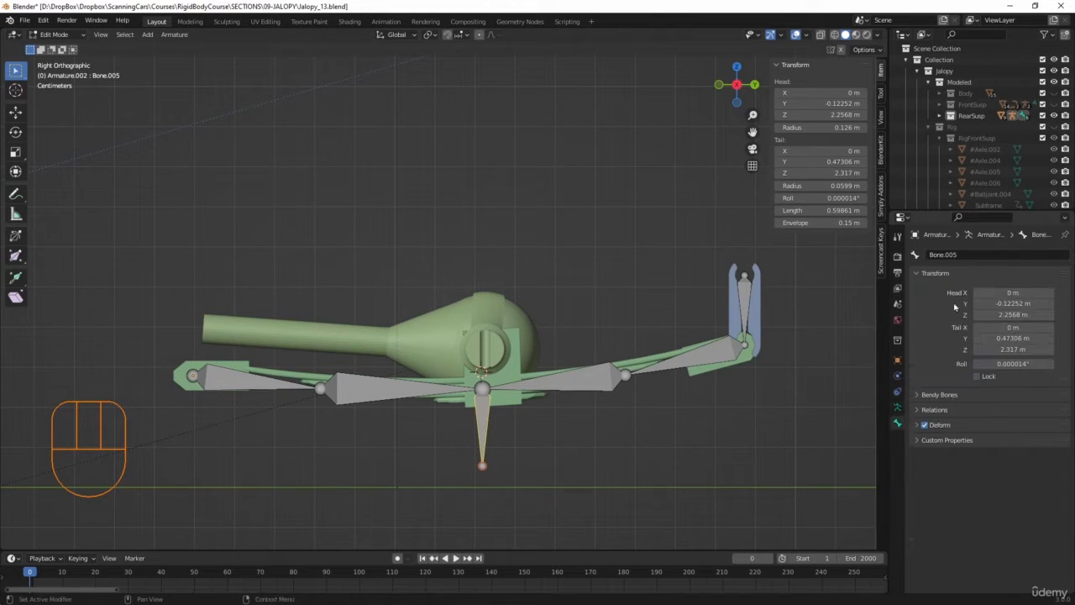
pyautogui.click(972, 254)
pyautogui.write('IK')
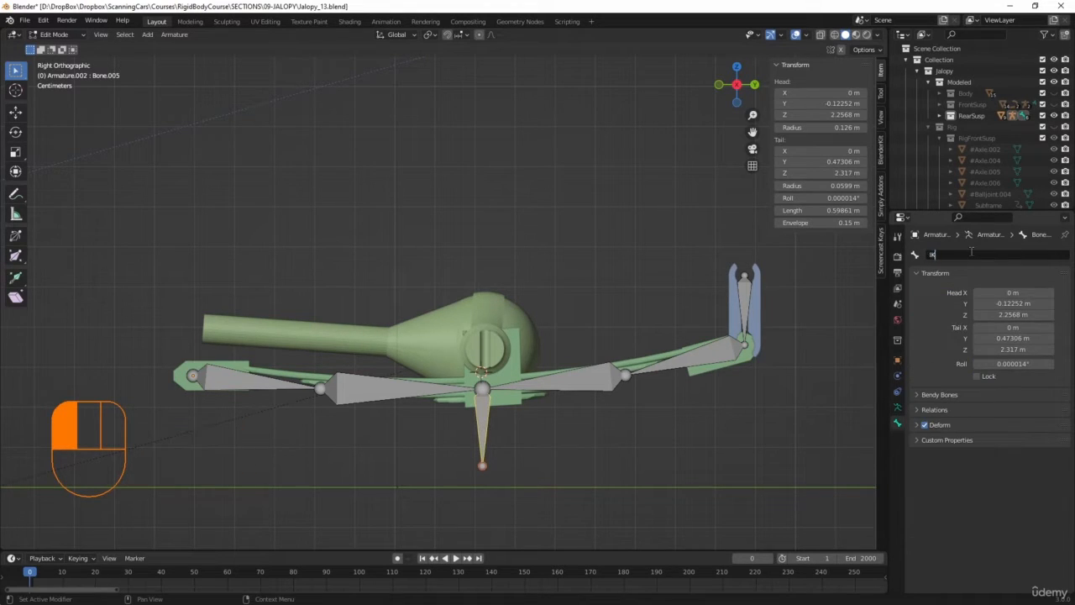
pyautogui.click(612, 462)
pyautogui.click(612, 463)
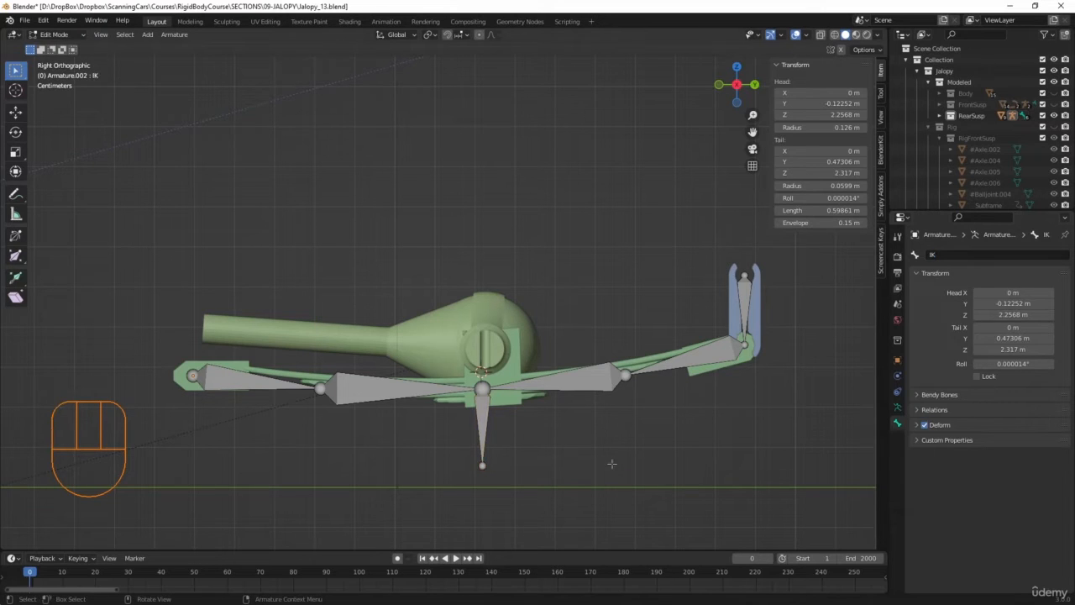
# Clear the parent of the leaf spring bone directly behind the axle joint
pyautogui.click(597, 385)
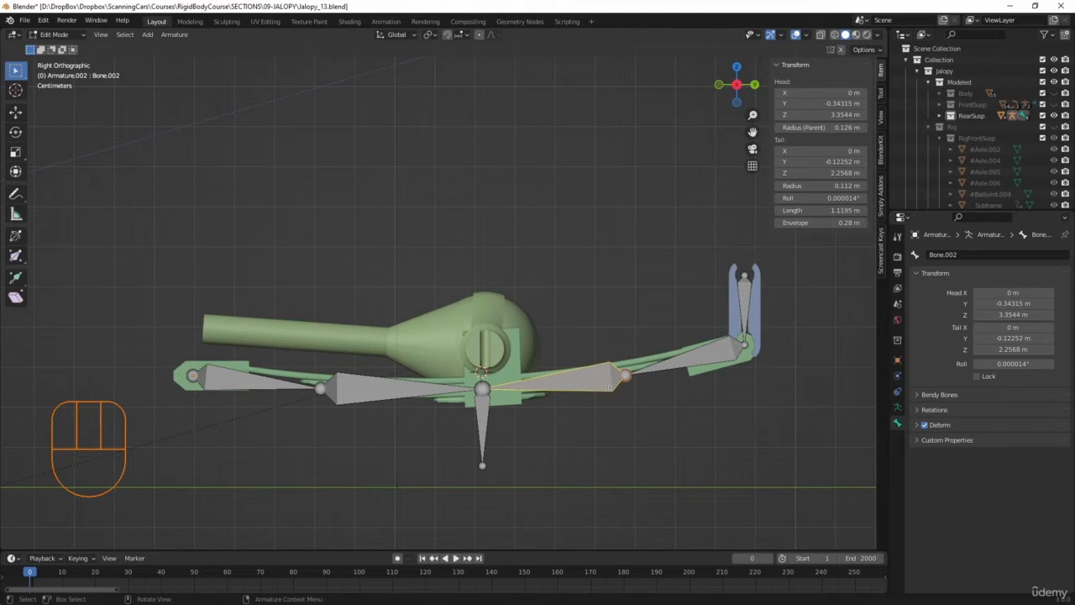
pyautogui.hotkey('alt', 'p')
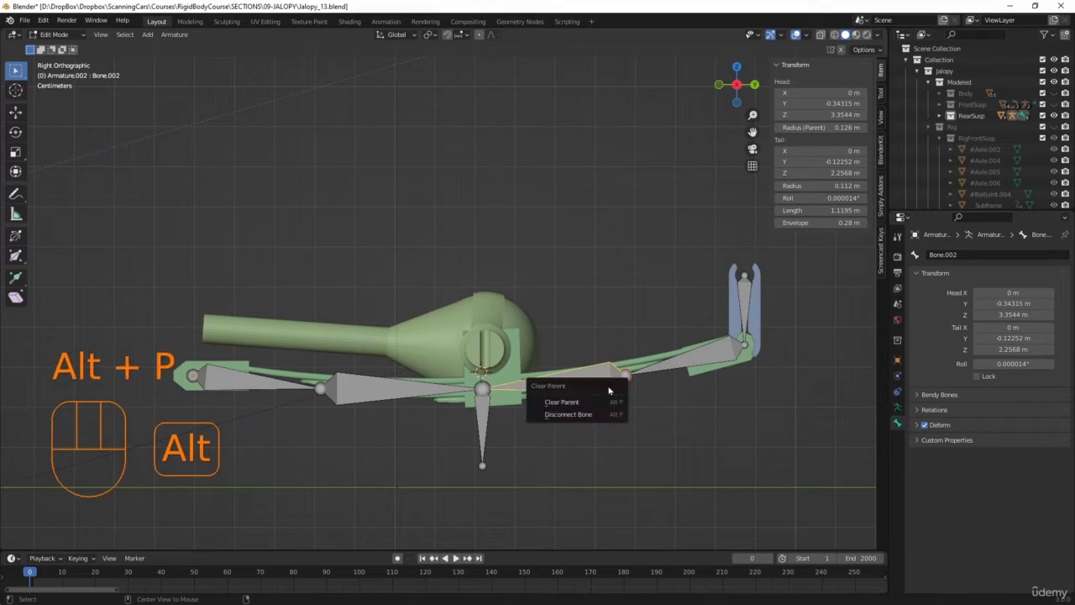
pyautogui.click(593, 402)
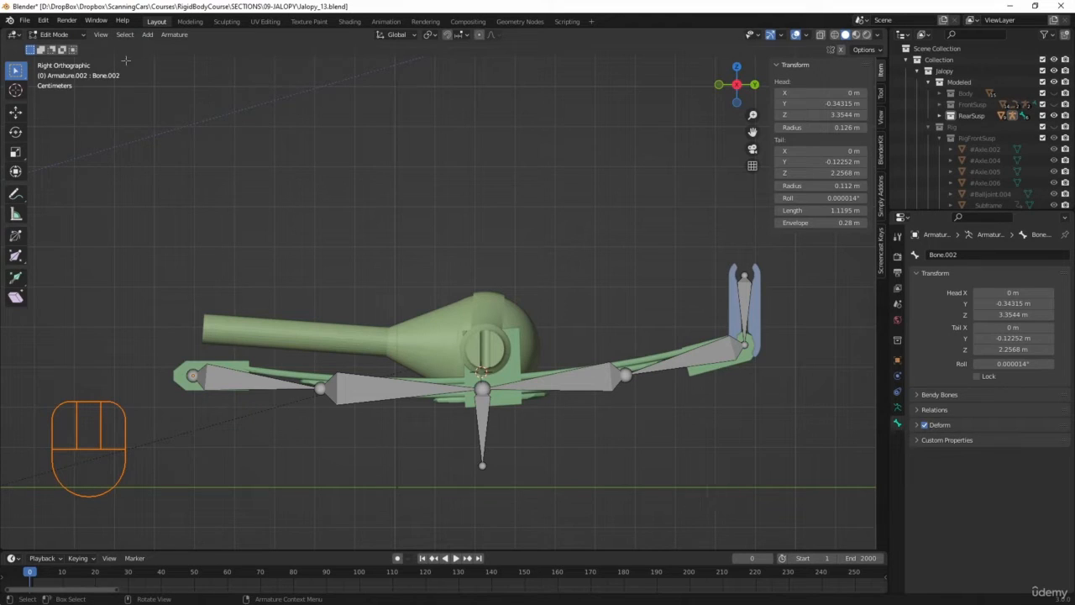
pyautogui.click(55, 35)
pyautogui.click(66, 73)
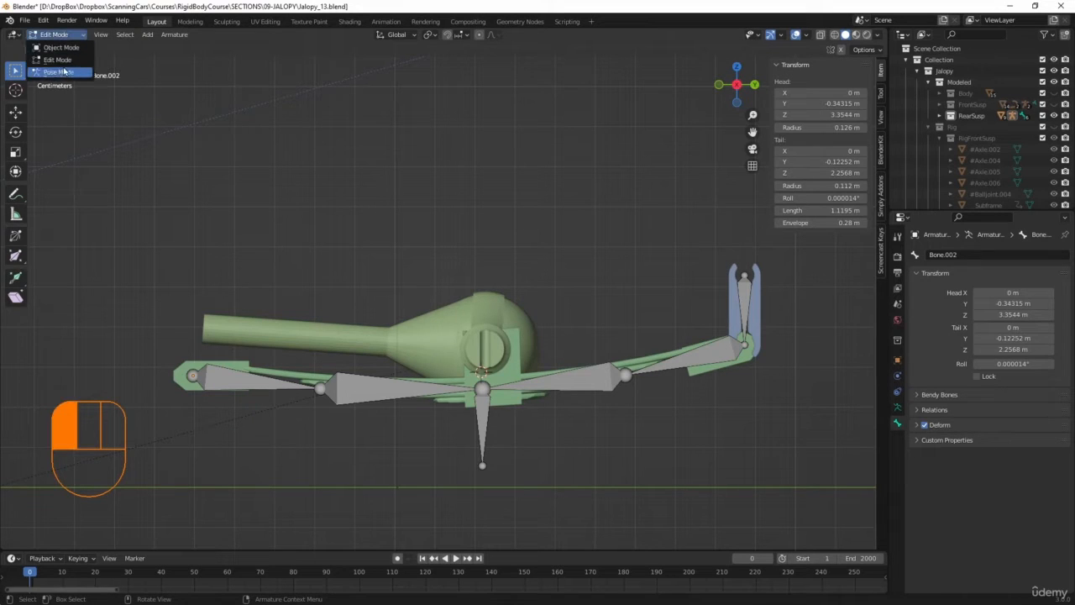
pyautogui.click(474, 408)
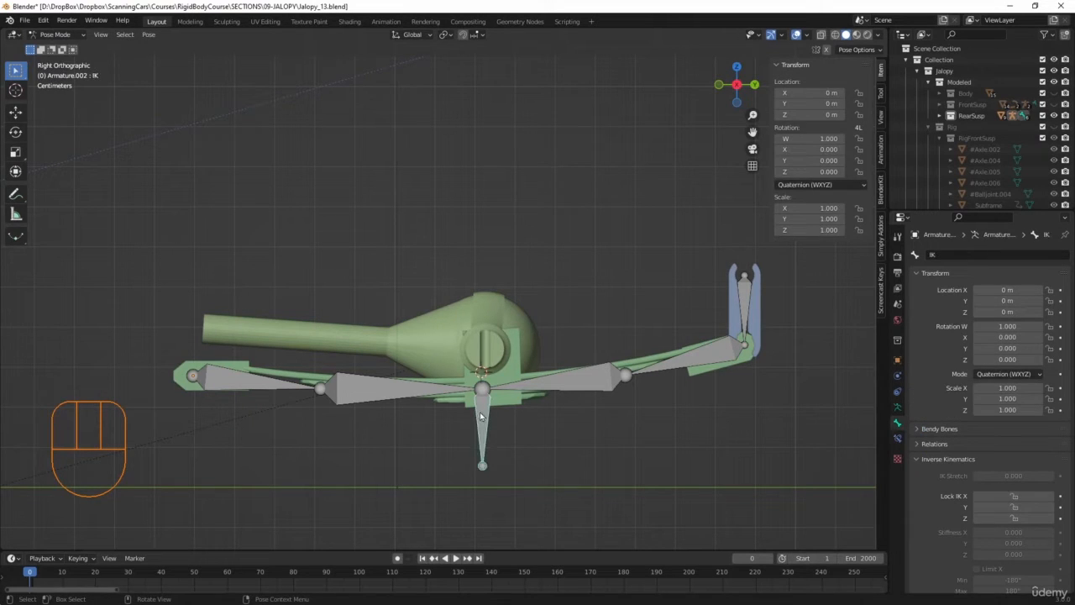
# In Edit Mode, clear the parent of the leaf spring bone directly in front of the axle joint
pyautogui.click(382, 400)
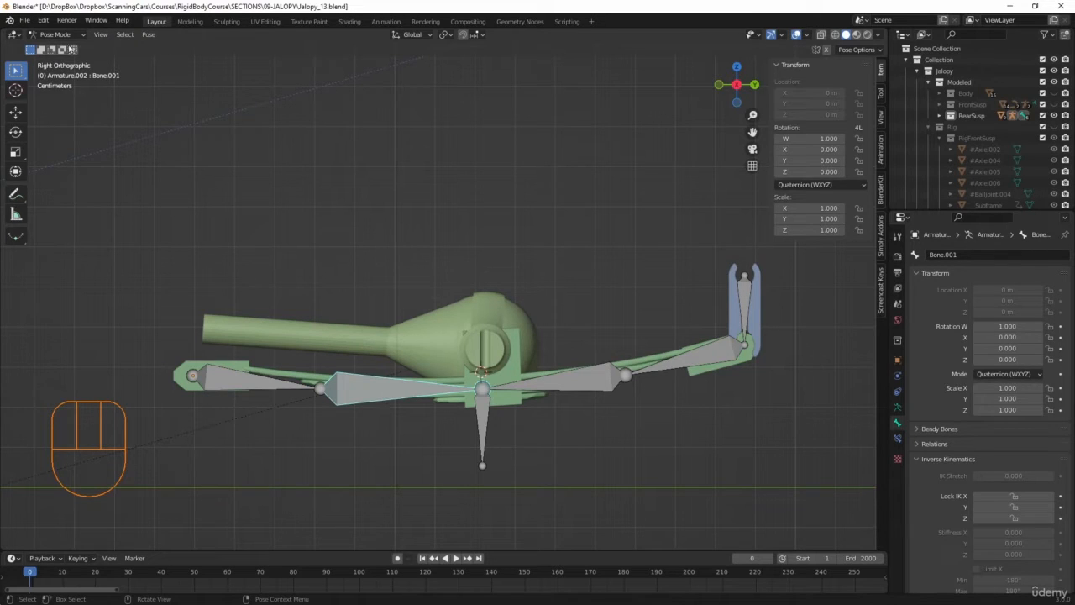
pyautogui.click(64, 34)
pyautogui.click(59, 61)
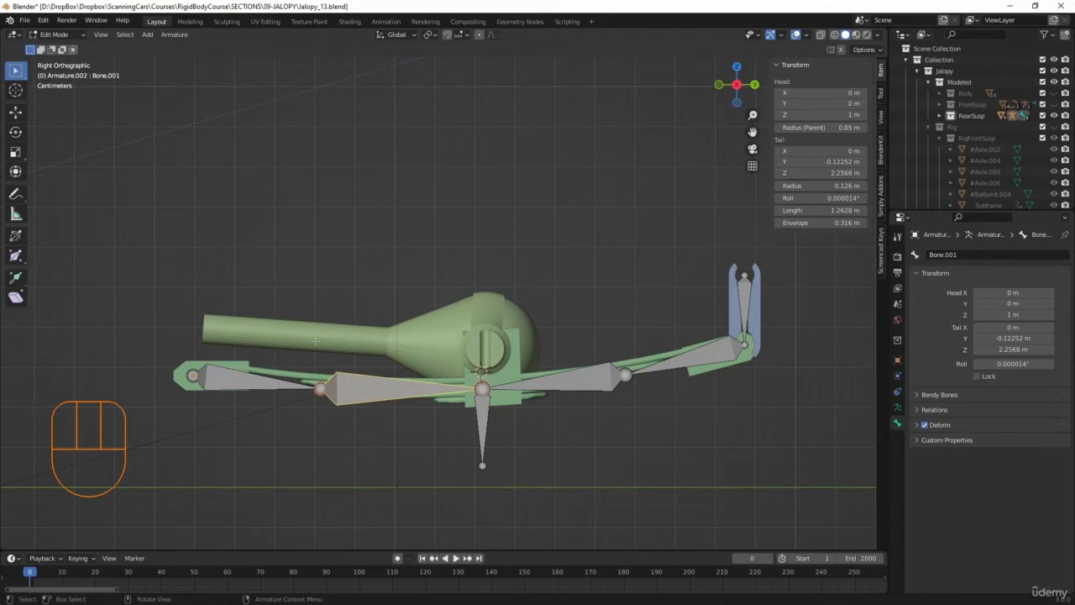
pyautogui.hotkey('alt', 'p')
pyautogui.click(355, 407)
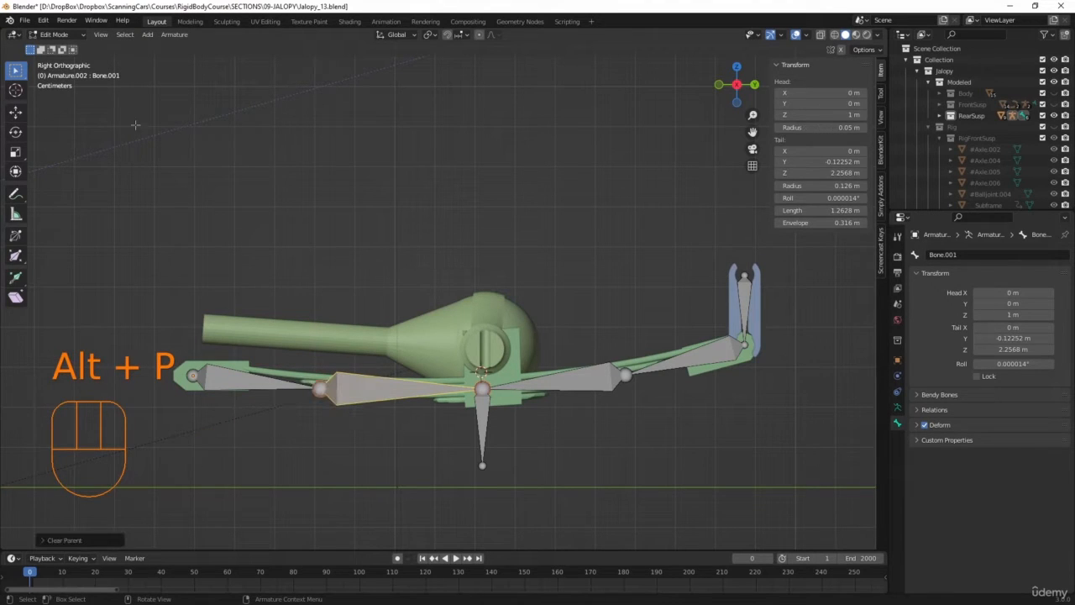
# In Pose Mode, add an IK constraint to the frontmost spring bone targeting the bone behind it, and set its IK Stretch to 1.000
pyautogui.click(74, 36)
pyautogui.click(59, 72)
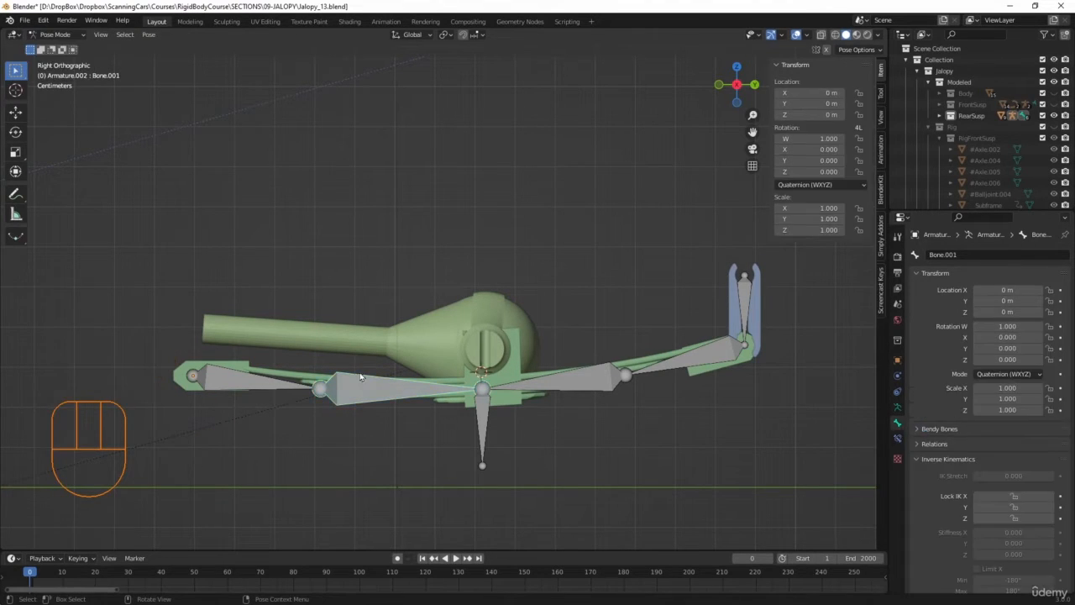
pyautogui.click(364, 400)
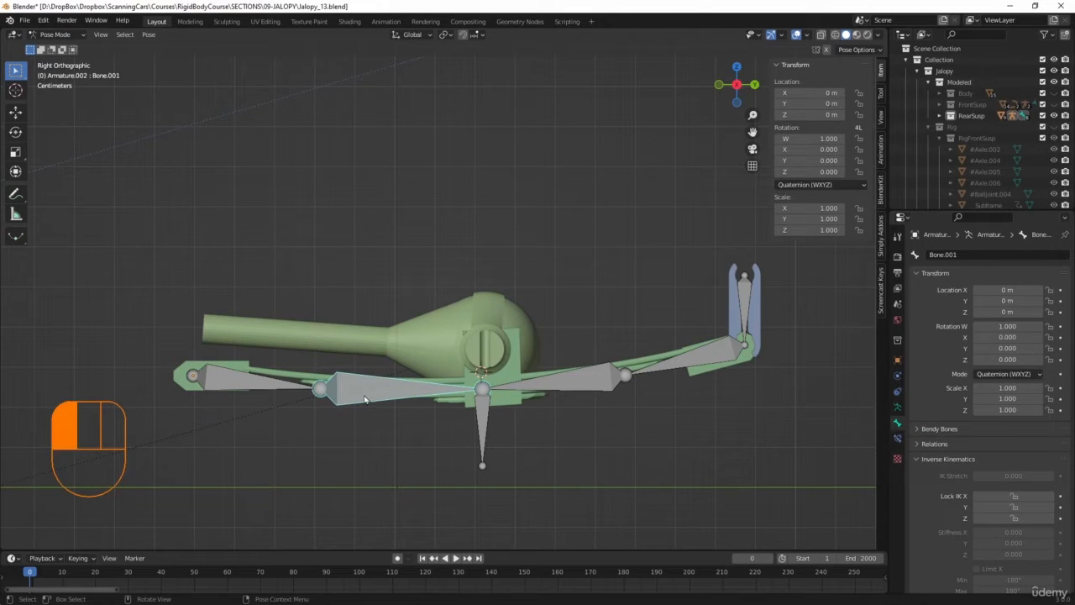
pyautogui.keyDown('shift'); pyautogui.click(211, 385); pyautogui.keyUp('shift')
pyautogui.hotkey('shift', 'i')
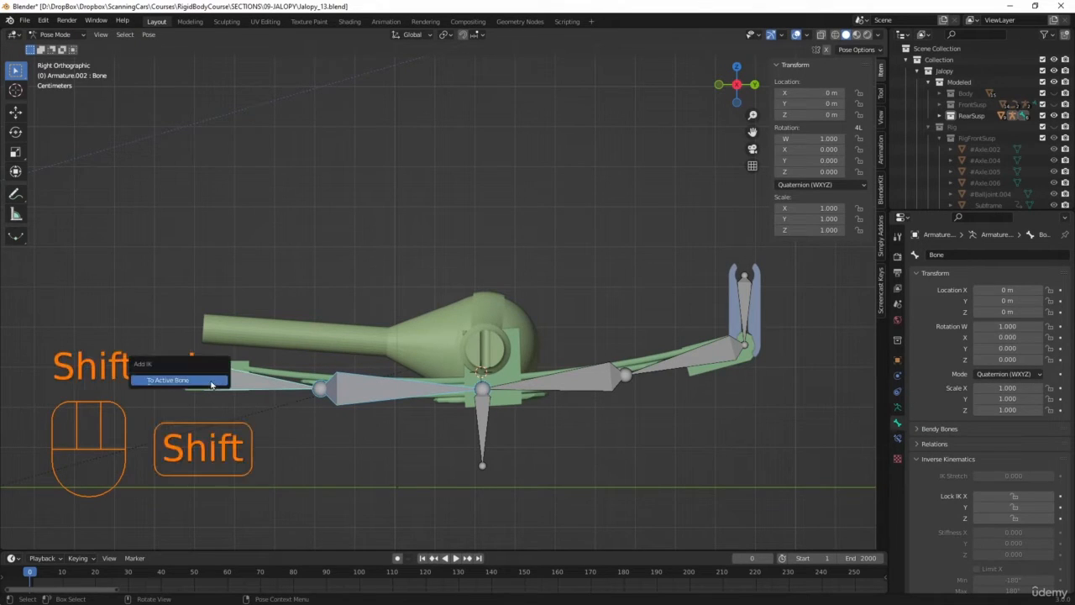
pyautogui.click(212, 384)
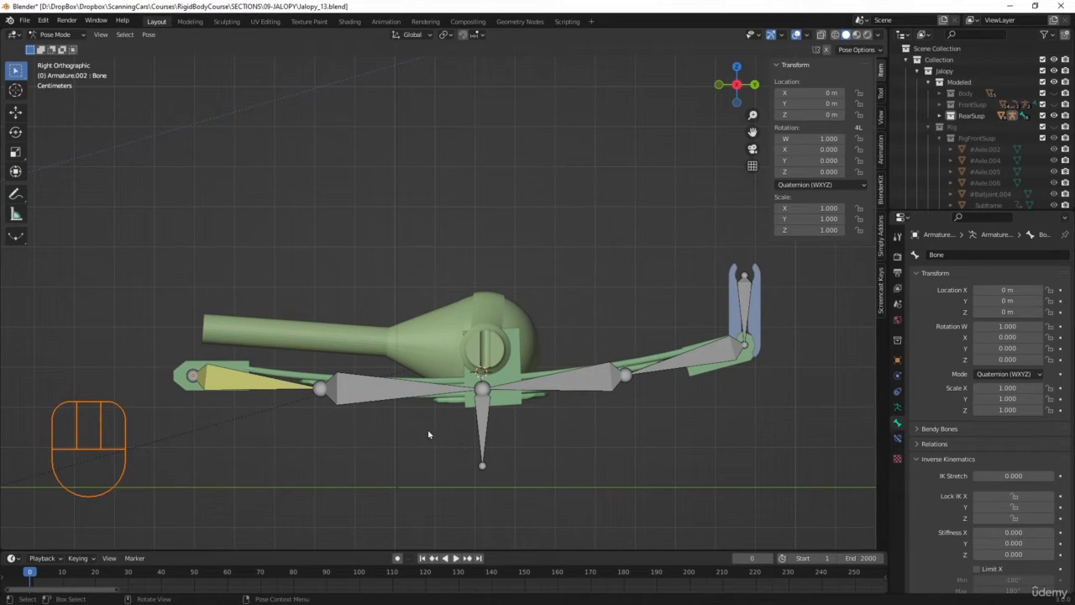
pyautogui.click(260, 389)
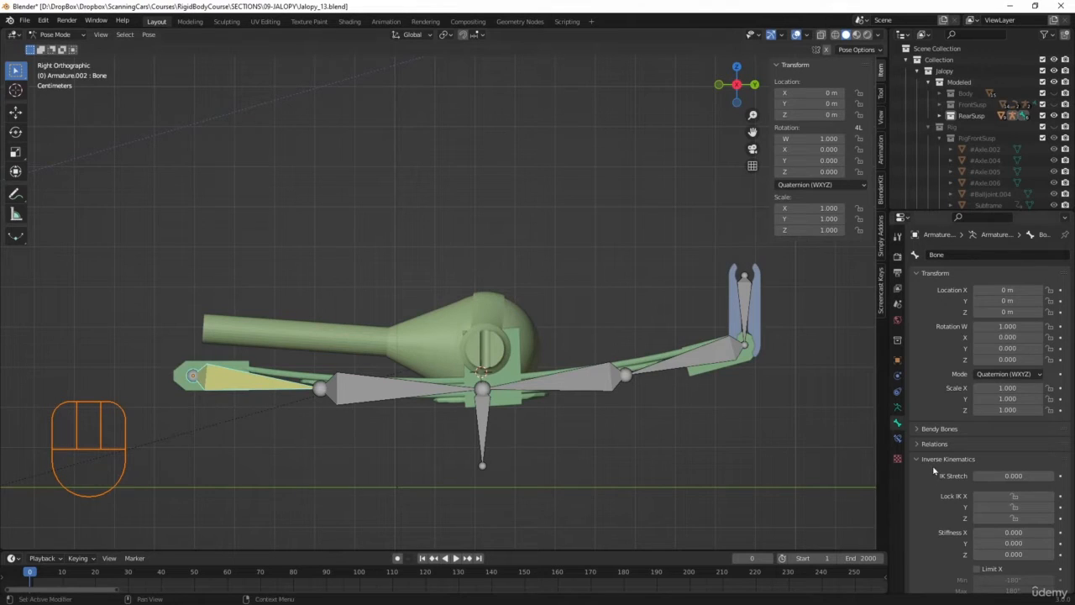
pyautogui.moveTo(997, 480); pyautogui.dragTo(1056, 481)
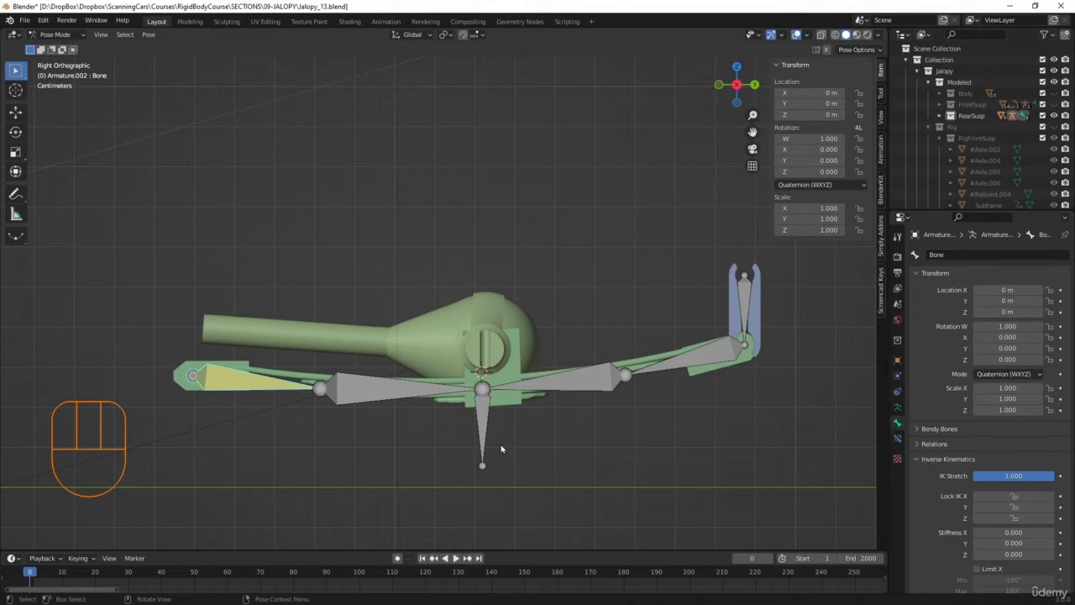
# Add an IK constraint to the spring bone directly behind the axle joint, with the IK bone as its target
pyautogui.click(486, 423)
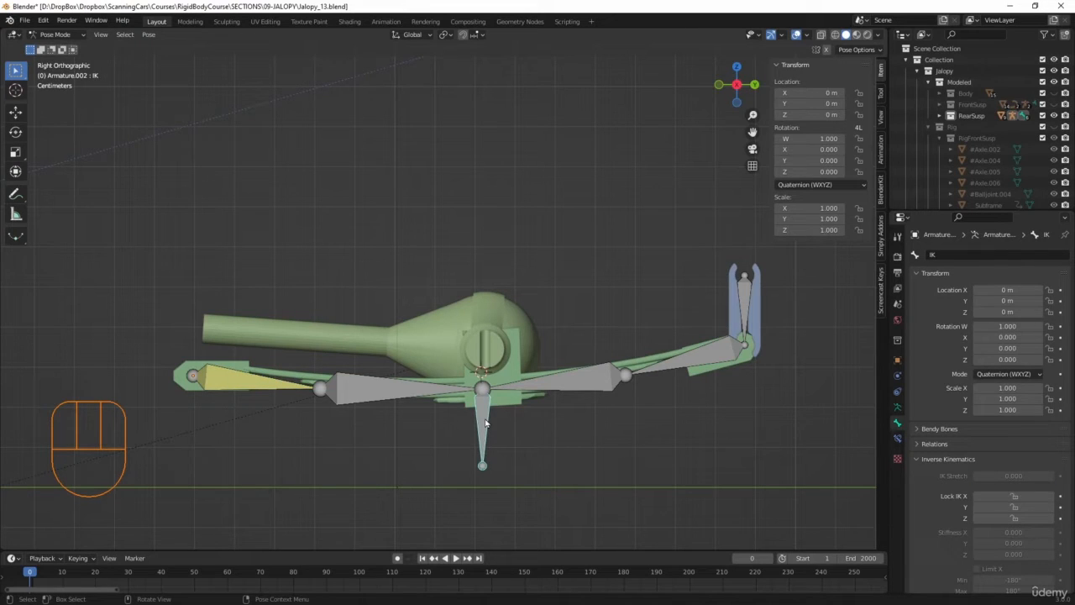
pyautogui.press('shift')
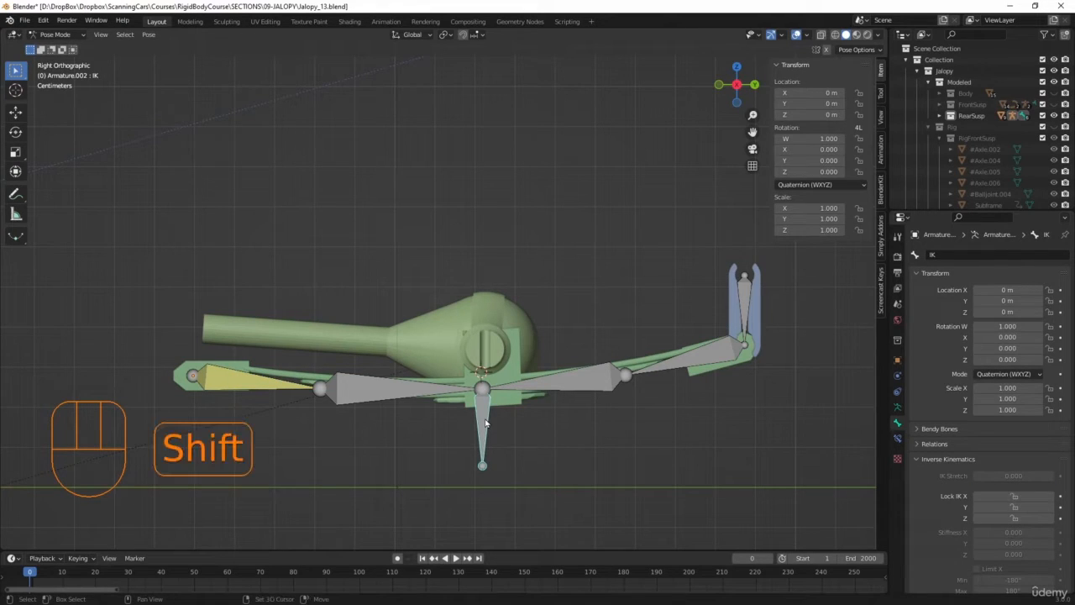
pyautogui.keyDown('shift'); pyautogui.click(565, 388); pyautogui.keyUp('shift')
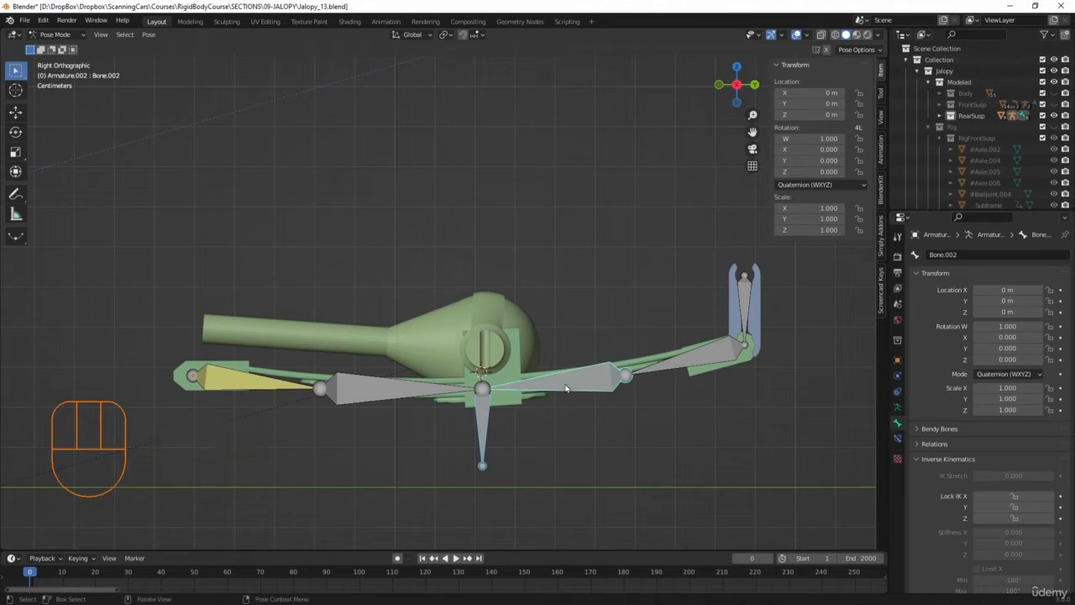
pyautogui.hotkey('shift', 'i')
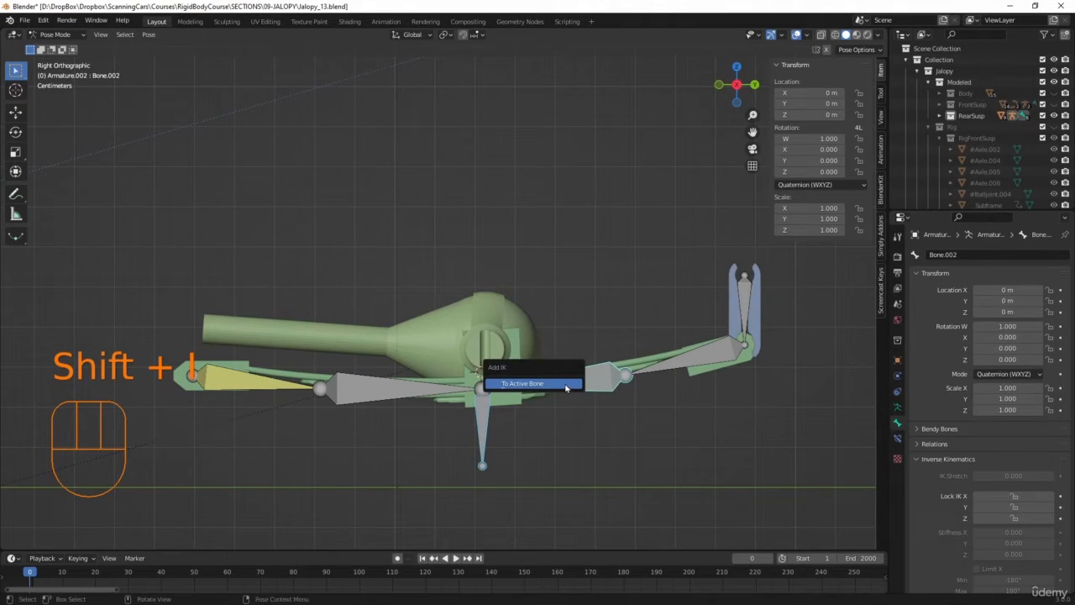
pyautogui.click(566, 385)
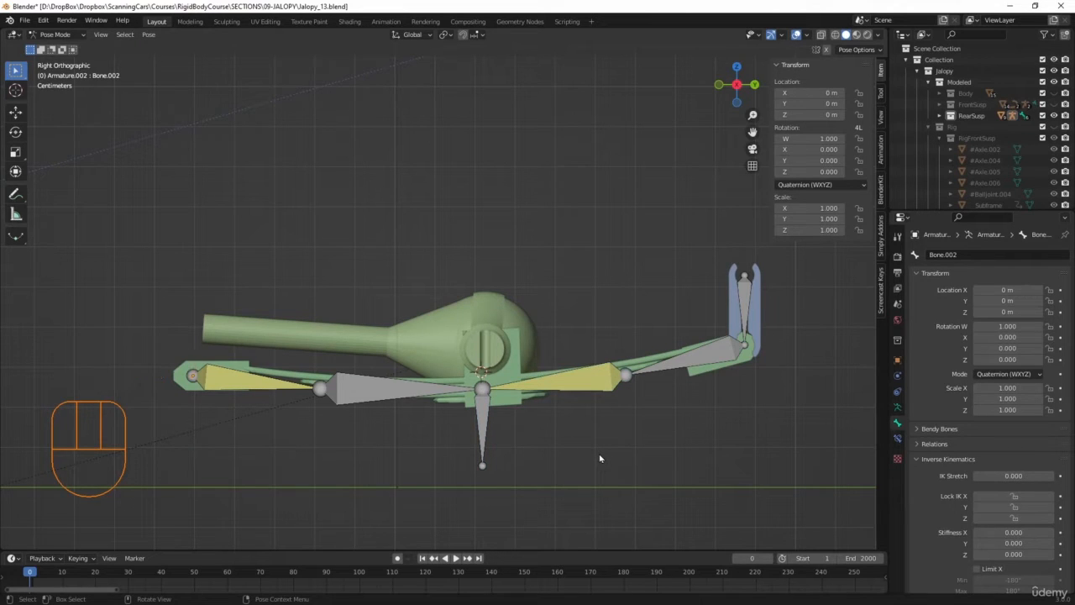
# Test the suspension by moving the IK bone along global Z, and cancel the move
pyautogui.click(474, 424)
pyautogui.press('g')
pyautogui.press('z')
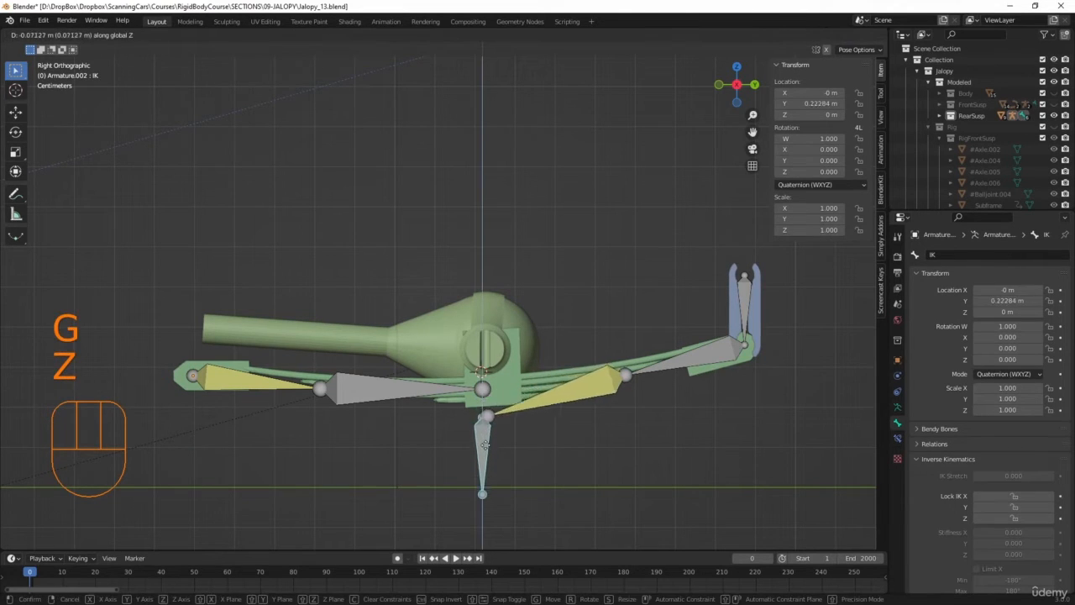
pyautogui.press('Escape')
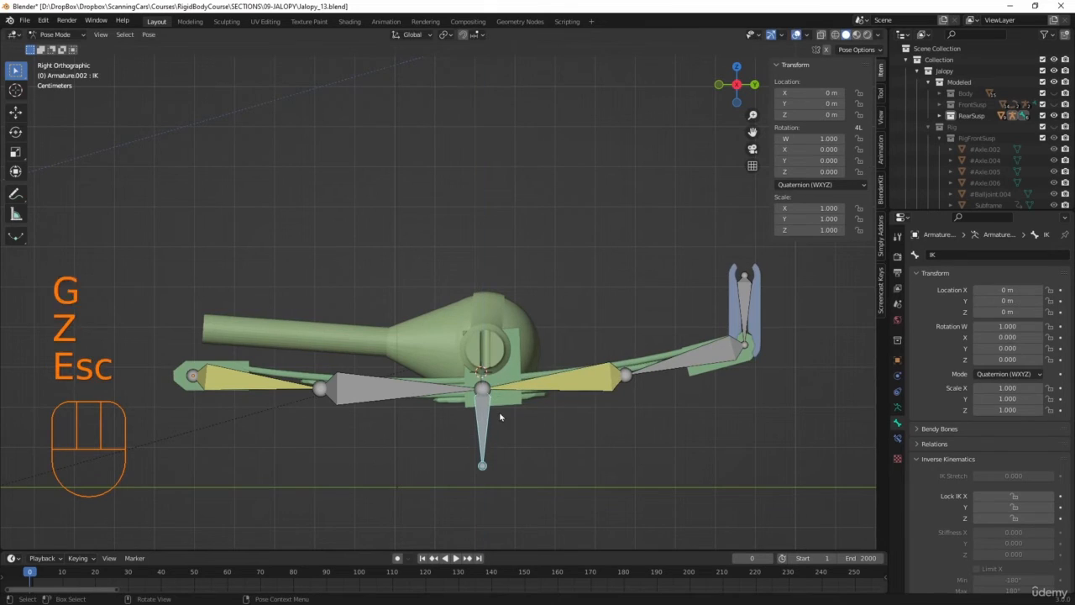
# In Edit Mode, parent the spring bone directly behind the axle joint to the next spring bone toward the rear, using Connected
pyautogui.click(587, 385)
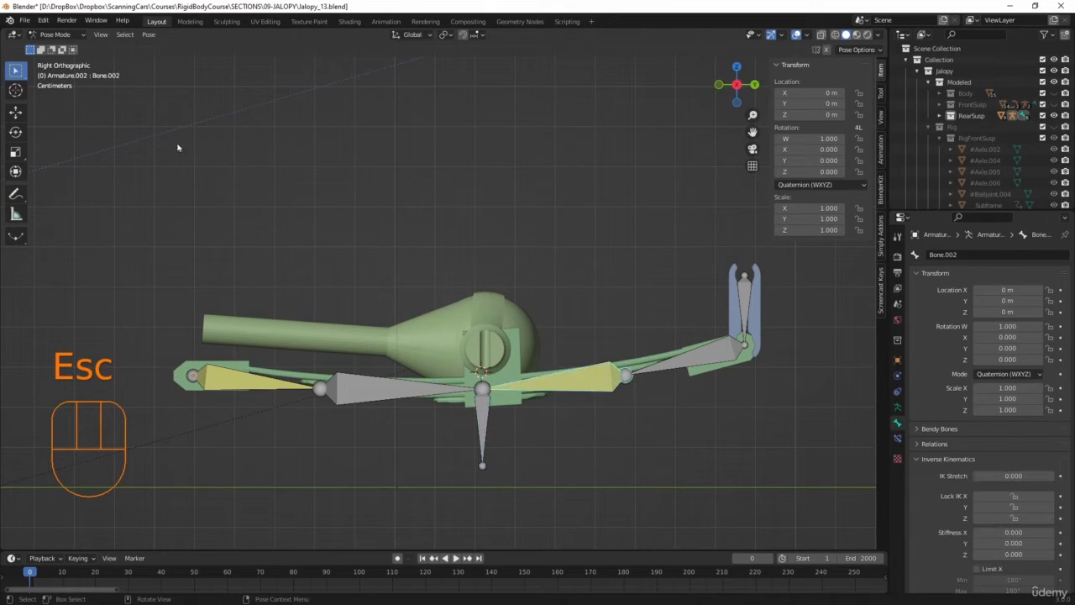
pyautogui.click(51, 35)
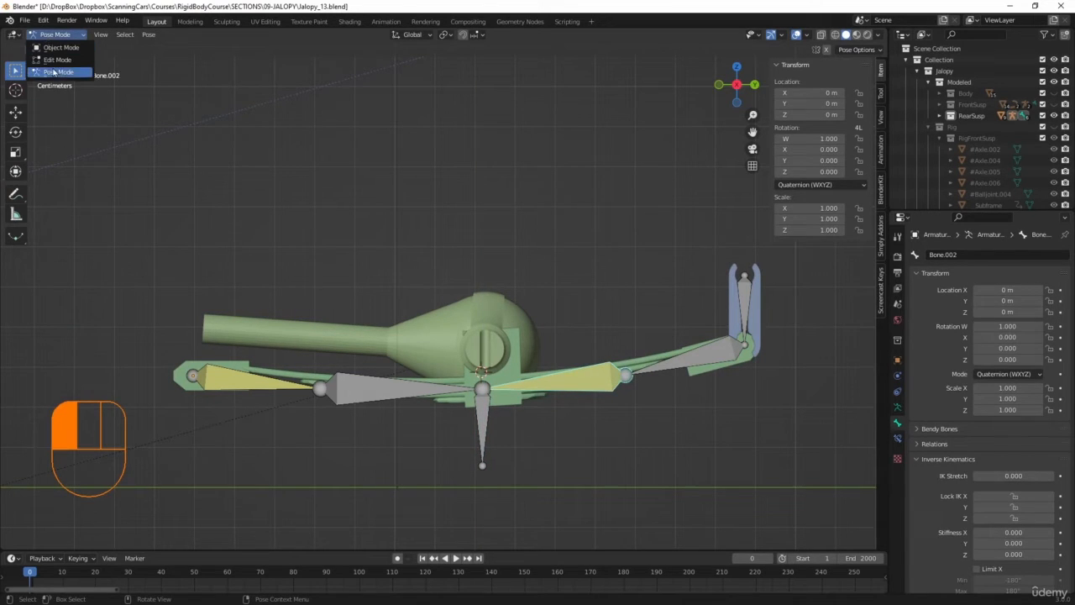
pyautogui.click(57, 59)
pyautogui.click(587, 382)
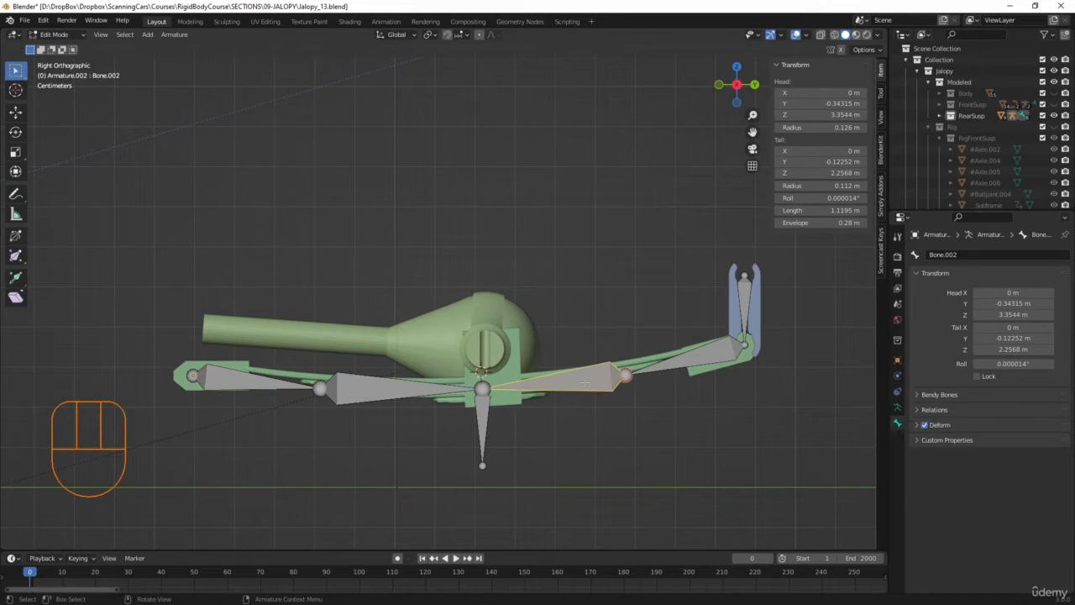
pyautogui.keyDown('shift'); pyautogui.click(694, 363); pyautogui.keyUp('shift')
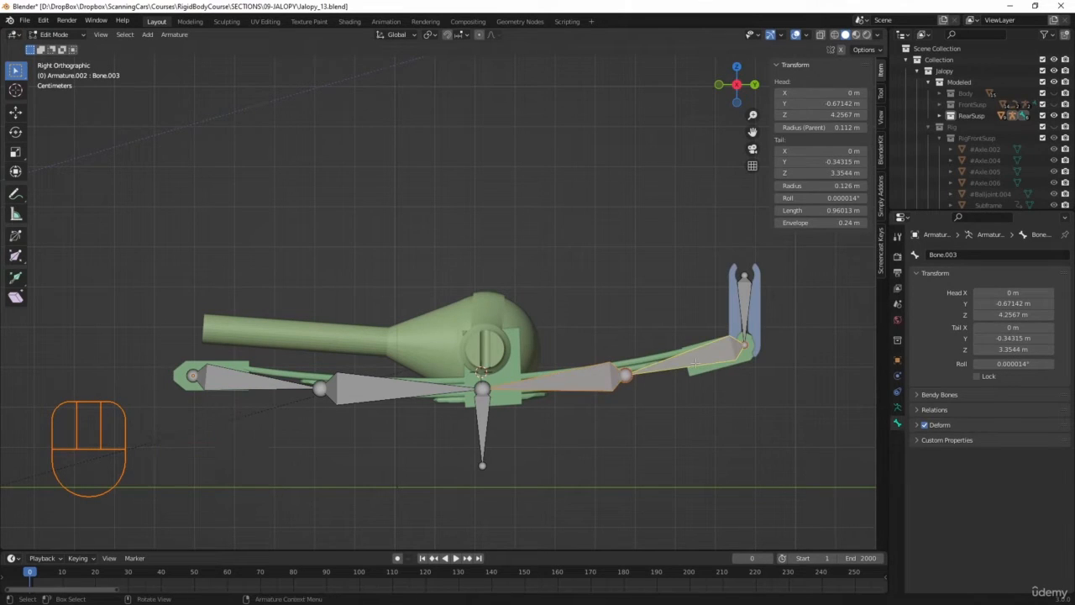
pyautogui.hotkey('ctrl', 'p')
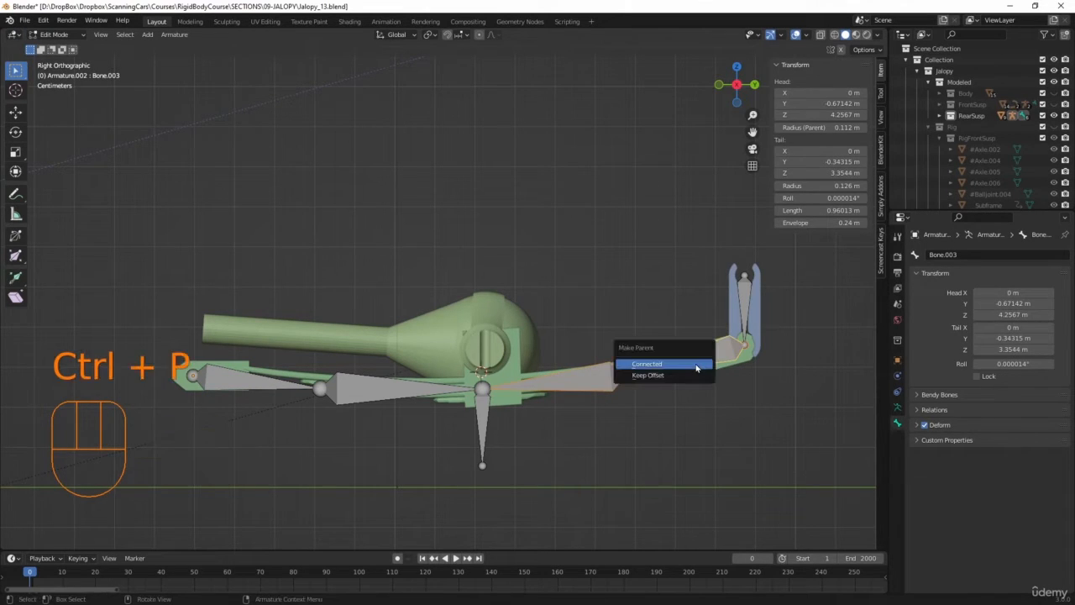
pyautogui.click(695, 367)
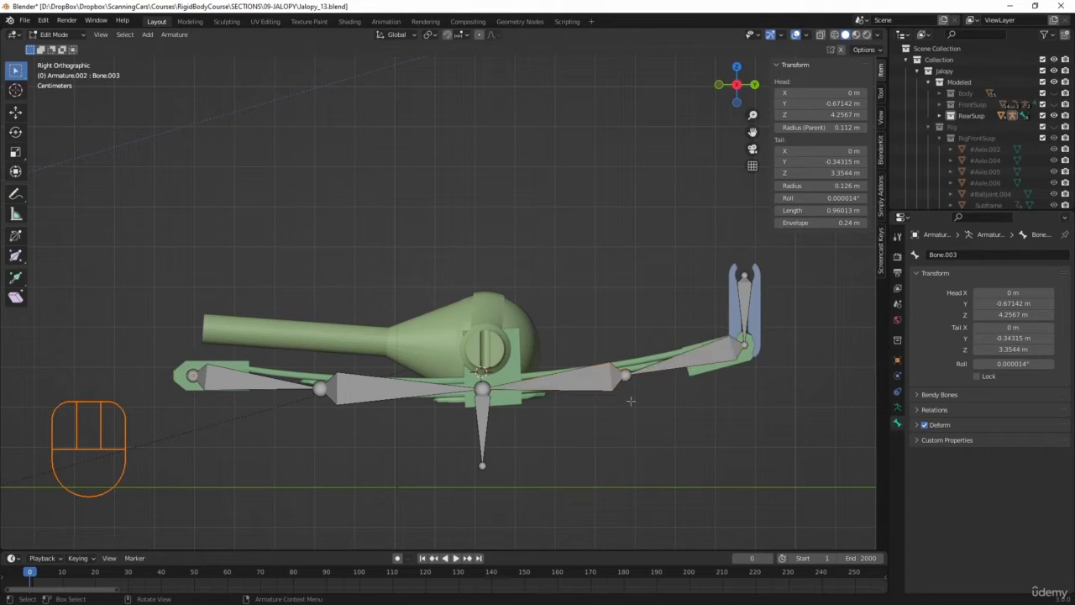
# In Pose Mode, move the IK bone along global Z to check the rear spring chain, and cancel the move
pyautogui.click(54, 36)
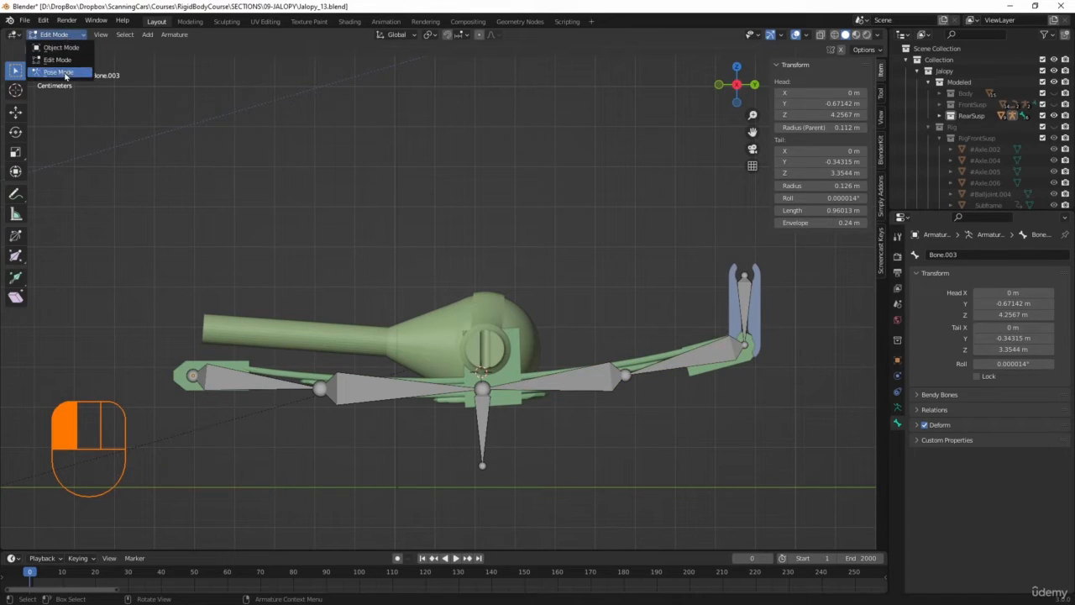
pyautogui.click(64, 73)
pyautogui.click(483, 427)
pyautogui.press('g')
pyautogui.press('z')
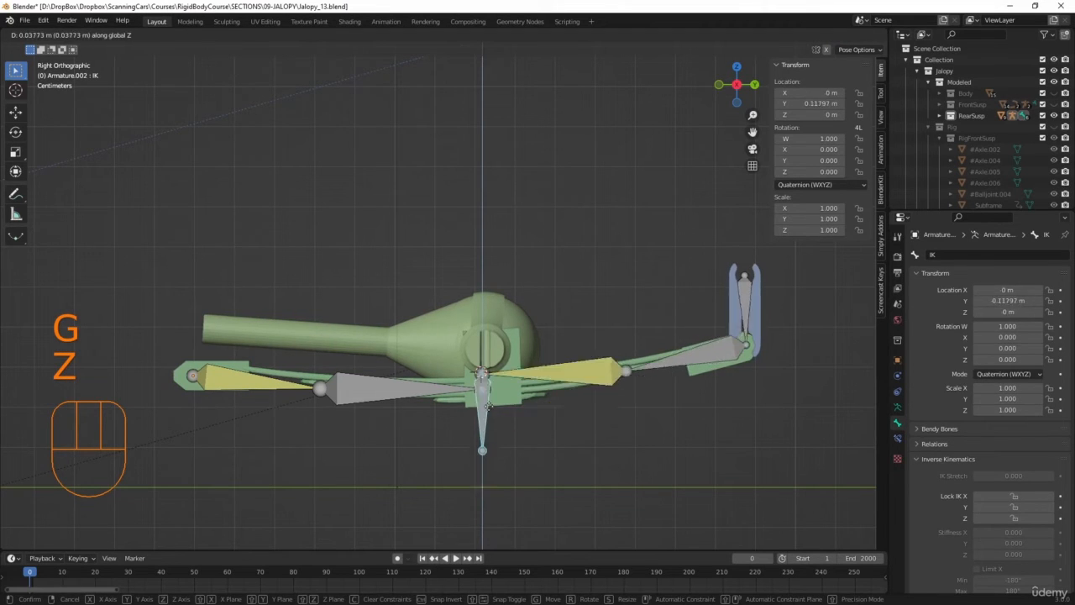
pyautogui.press('Escape')
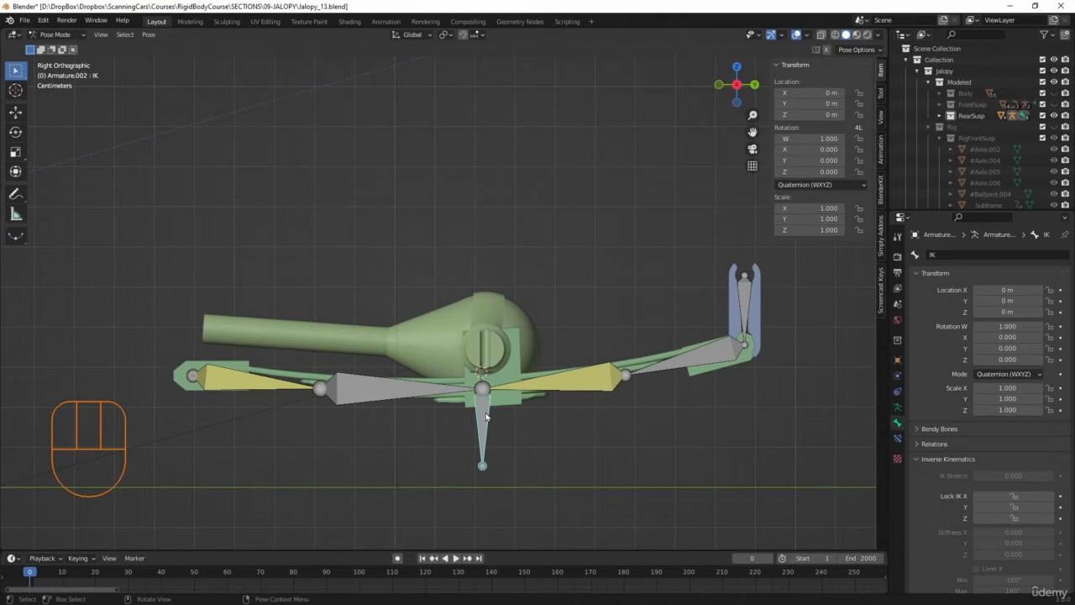
# In Edit Mode, parent the spring bone directly in front of the axle joint to the IK bone with Keep Offset
pyautogui.click(55, 35)
pyautogui.click(52, 55)
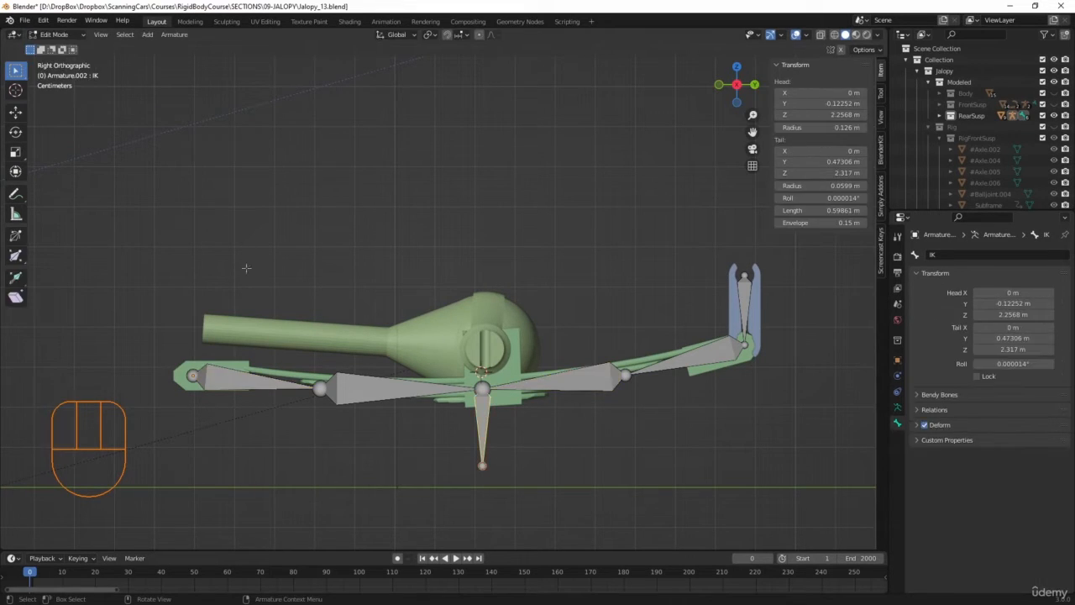
pyautogui.click(382, 397)
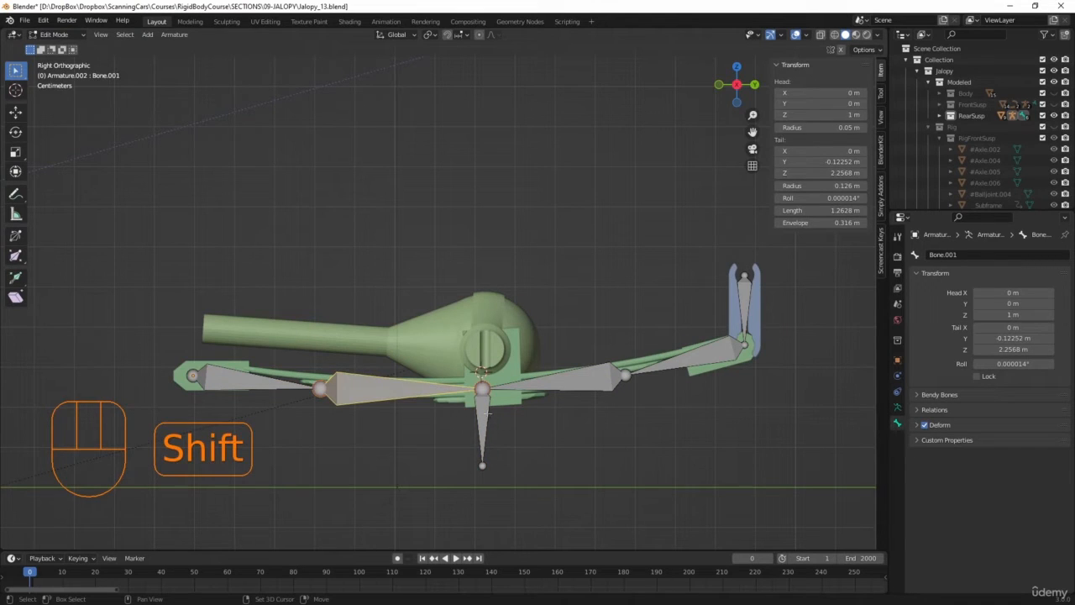
pyautogui.keyDown('shift'); pyautogui.click(487, 411); pyautogui.keyUp('shift')
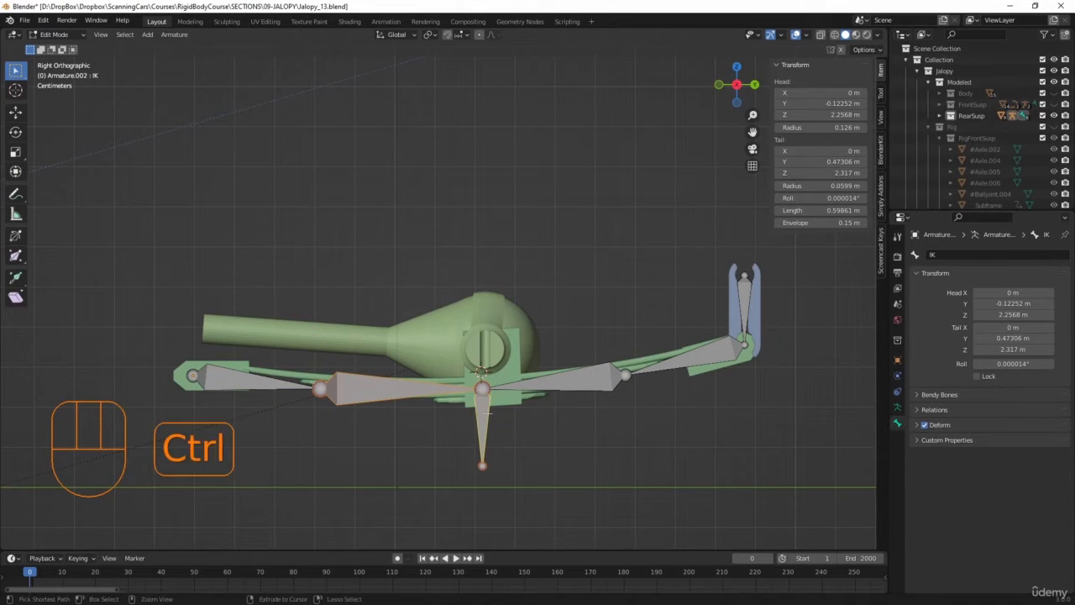
pyautogui.hotkey('ctrl', 'p')
pyautogui.click(489, 414)
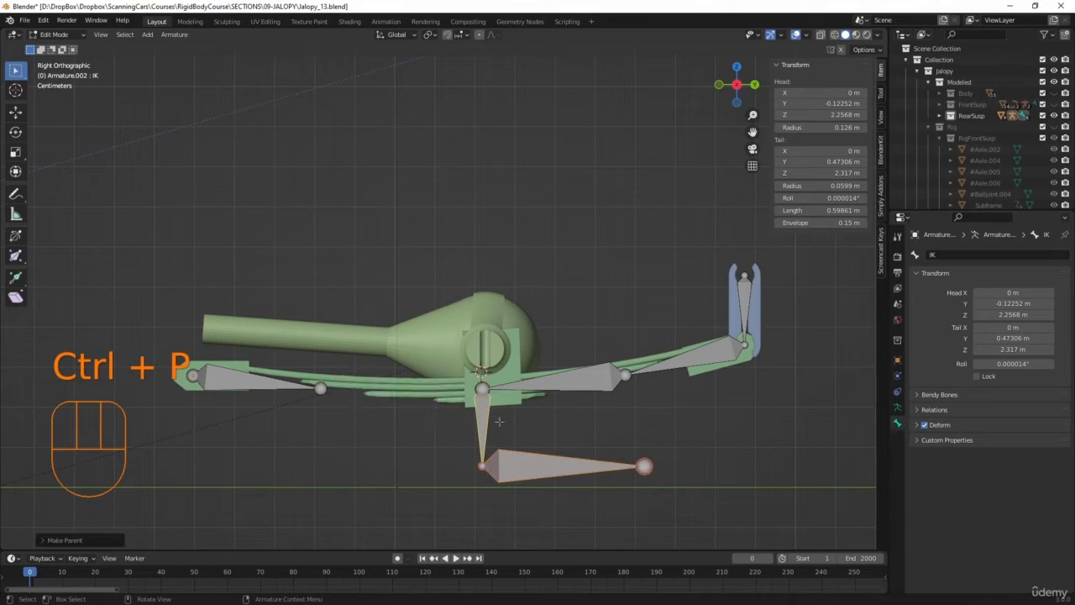
pyautogui.hotkey('ctrl', 'z')
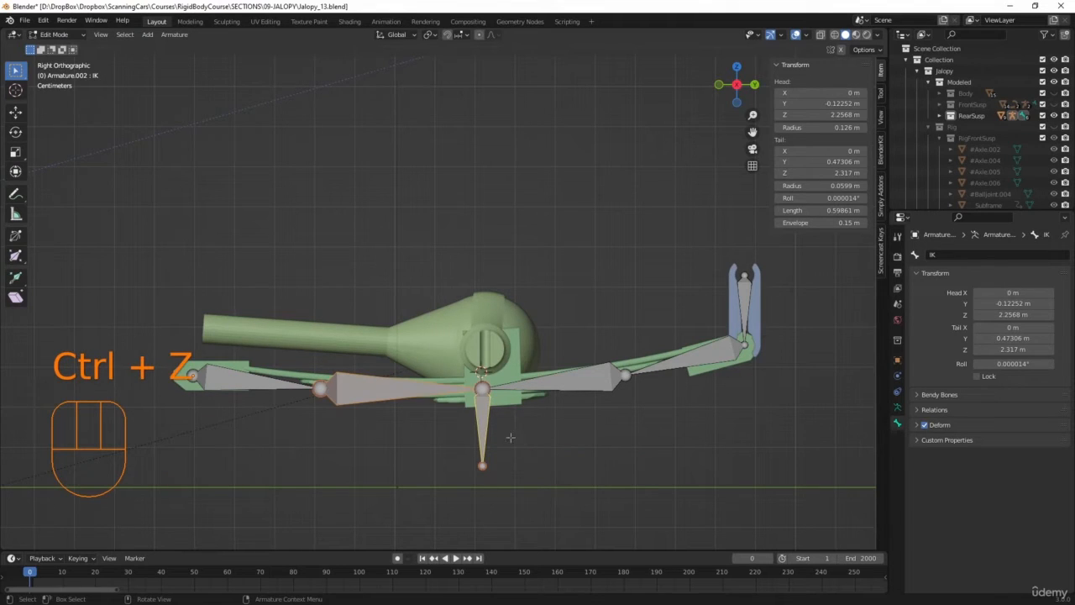
pyautogui.hotkey('ctrl', 'p')
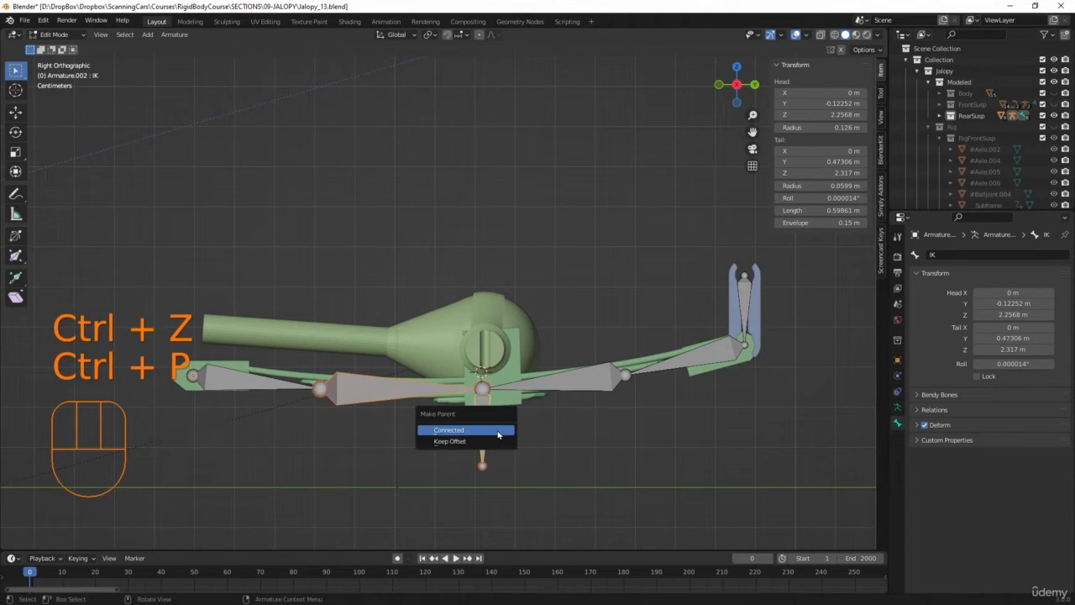
pyautogui.click(483, 441)
# In Pose Mode, test the whole spring chain by moving the IK bone along global Z, and cancel the move
pyautogui.click(54, 34)
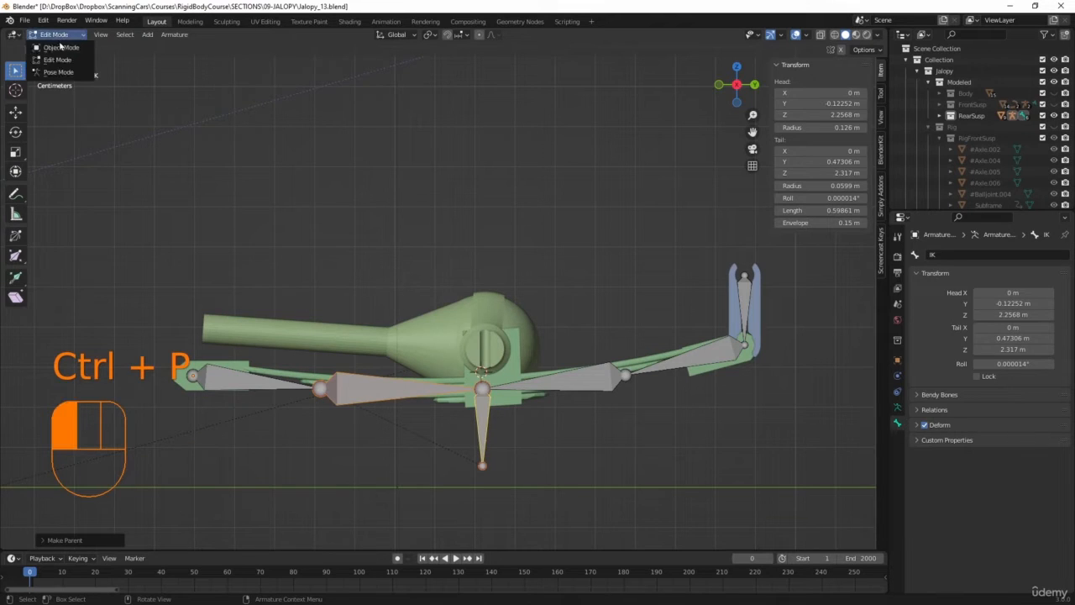
pyautogui.click(52, 68)
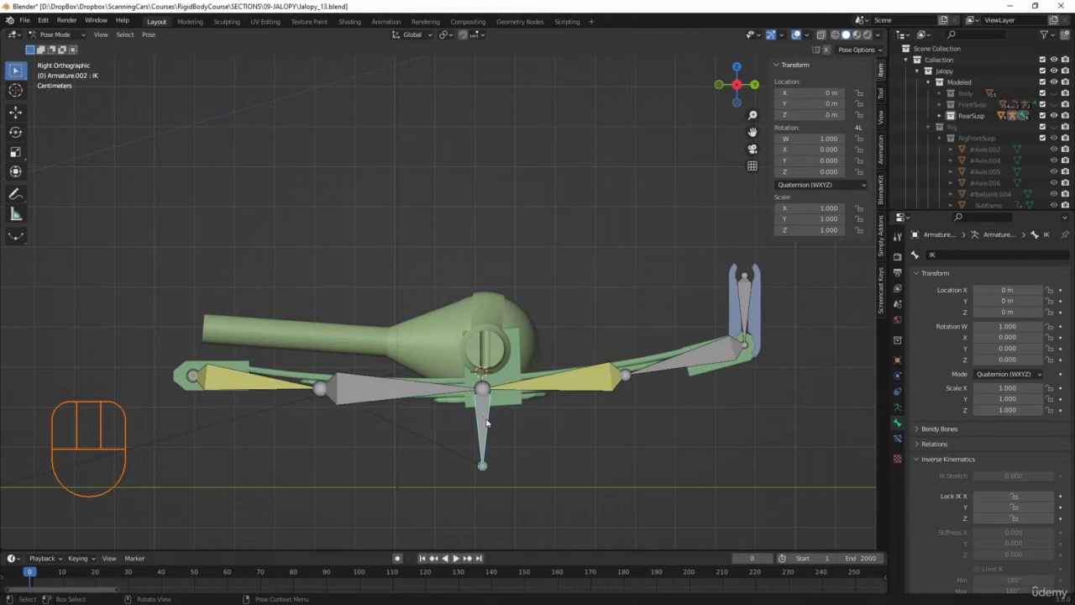
pyautogui.press('g')
pyautogui.press('z')
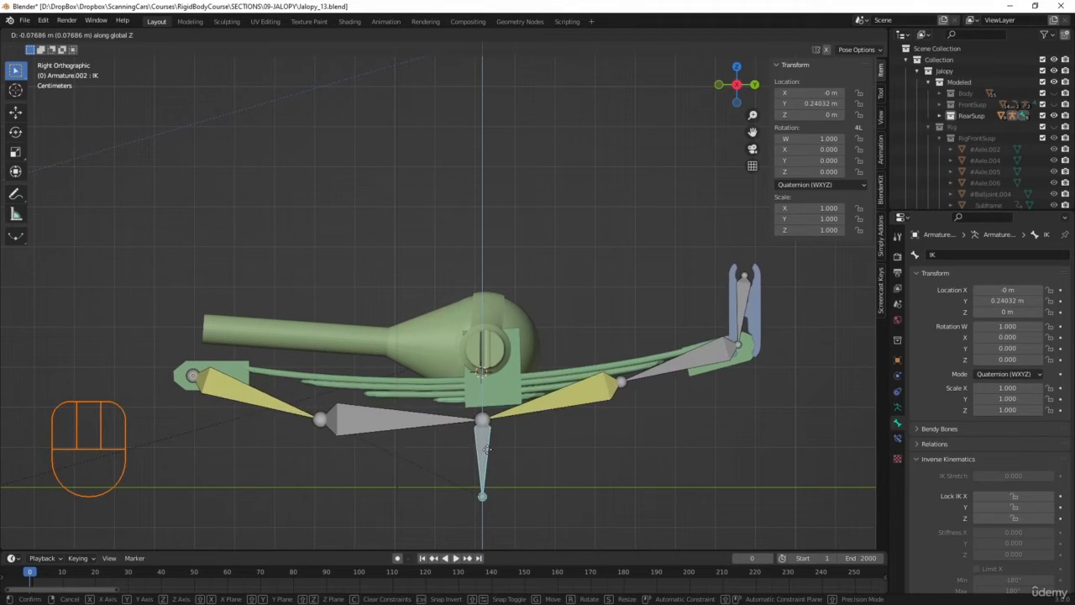
pyautogui.press('Escape')
# Separate the left rear leaf spring mesh by loose parts, return to Object Mode and clear the selection
pyautogui.moveTo(493, 425); pyautogui.dragTo(511, 463, button='middle')
pyautogui.click(424, 365)
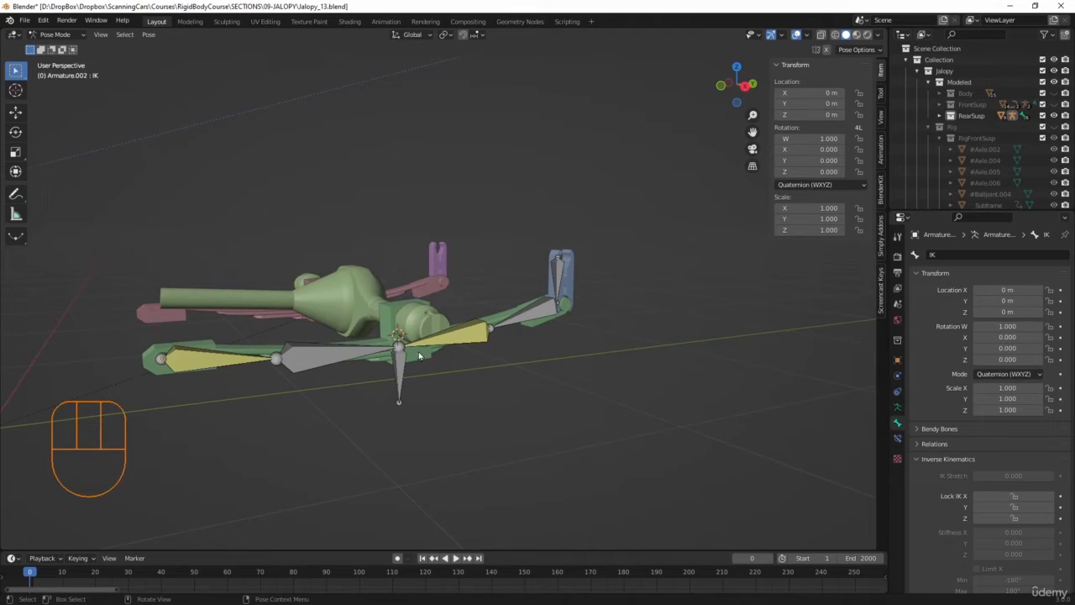
pyautogui.click(55, 34)
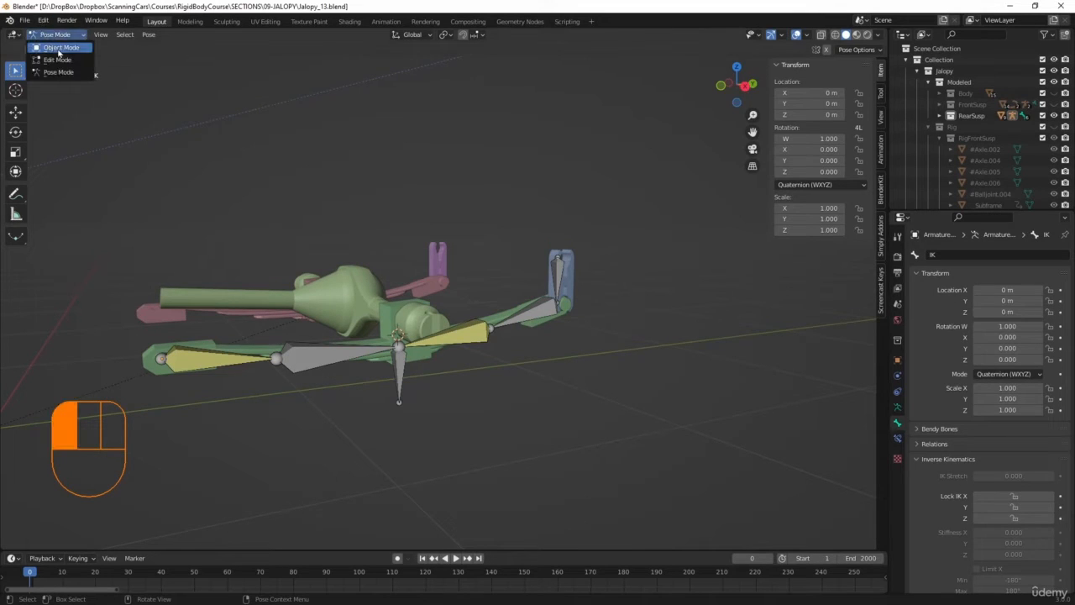
pyautogui.click(59, 48)
pyautogui.click(415, 363)
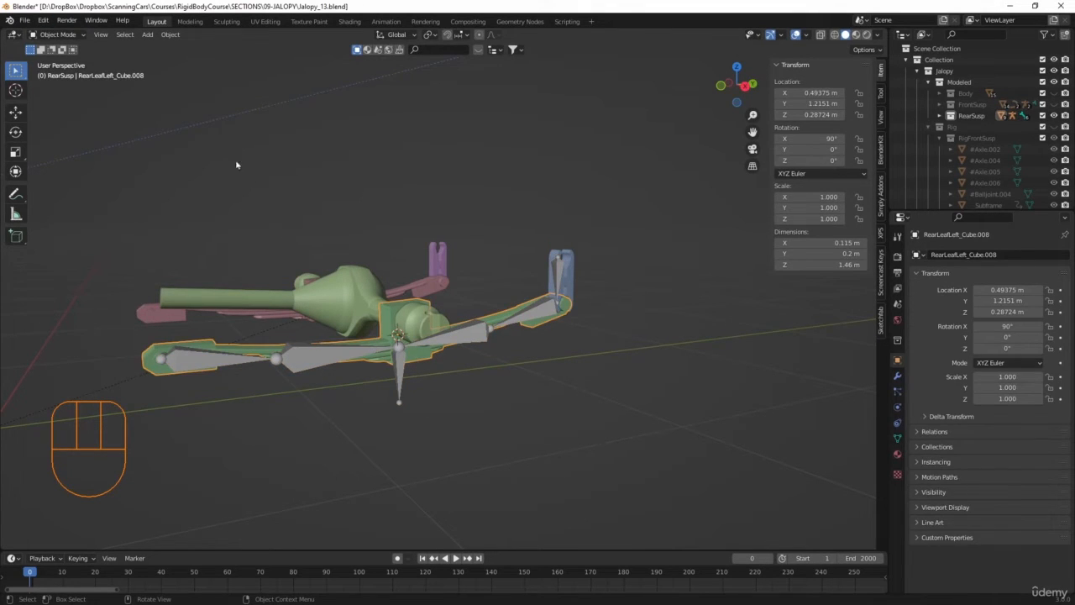
pyautogui.click(55, 34)
pyautogui.click(58, 59)
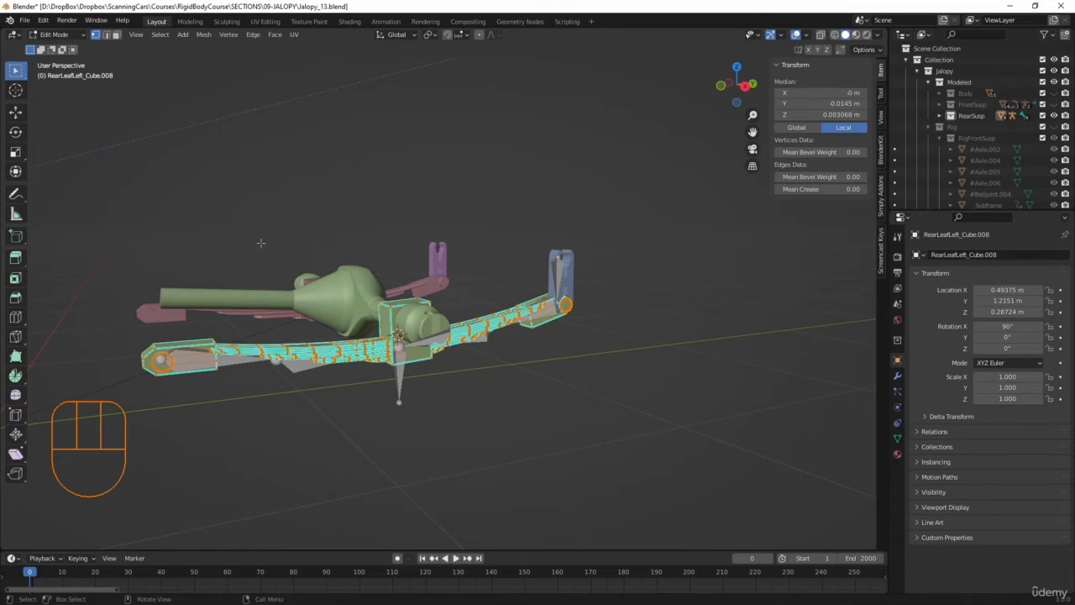
pyautogui.keyDown('shift'); pyautogui.moveTo(261, 243); pyautogui.dragTo(329, 324, button='middle'); pyautogui.keyUp('shift')
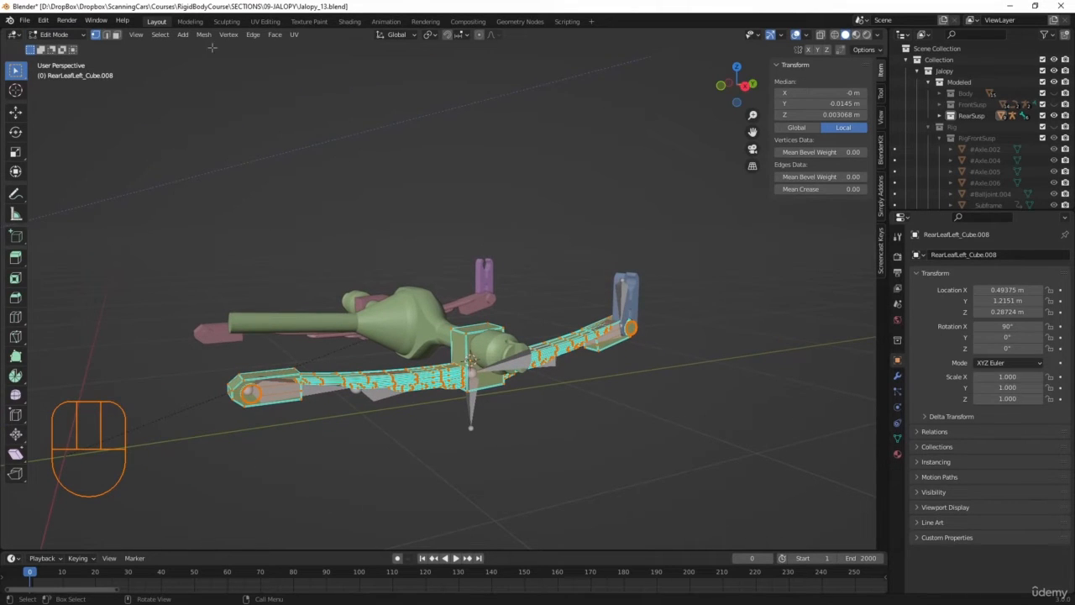
pyautogui.click(206, 35)
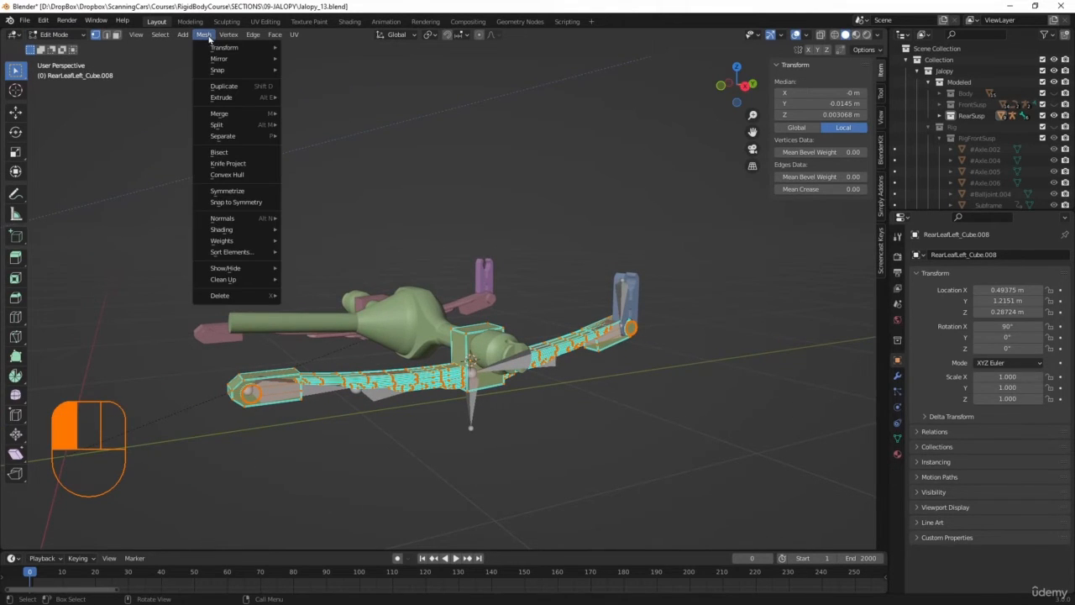
pyautogui.moveTo(239, 137)
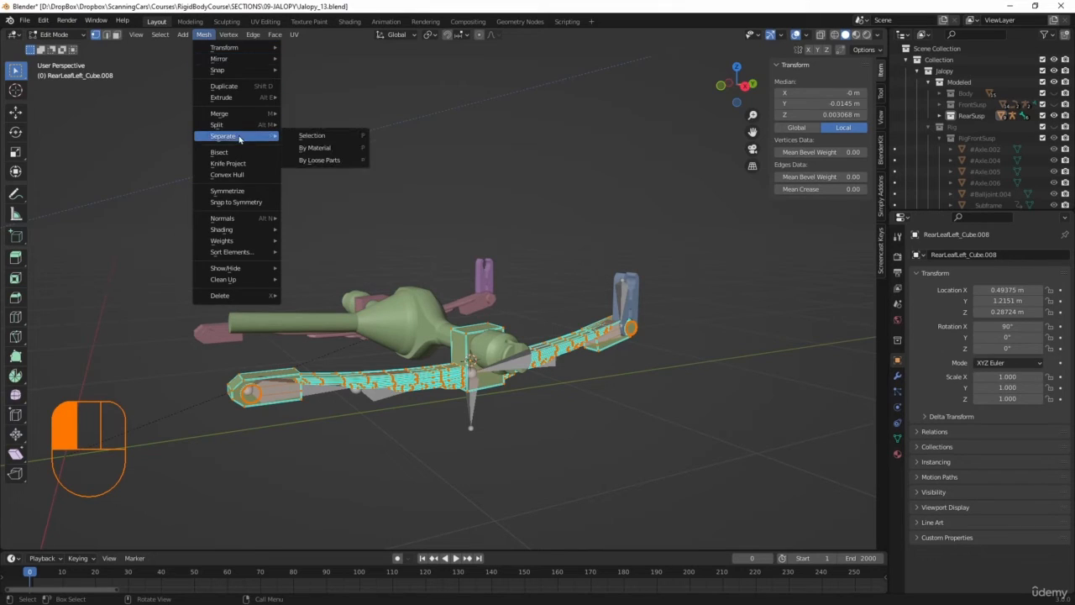
pyautogui.click(322, 160)
pyautogui.keyDown('shift'); pyautogui.moveTo(296, 450); pyautogui.dragTo(379, 433, button='middle'); pyautogui.keyUp('shift')
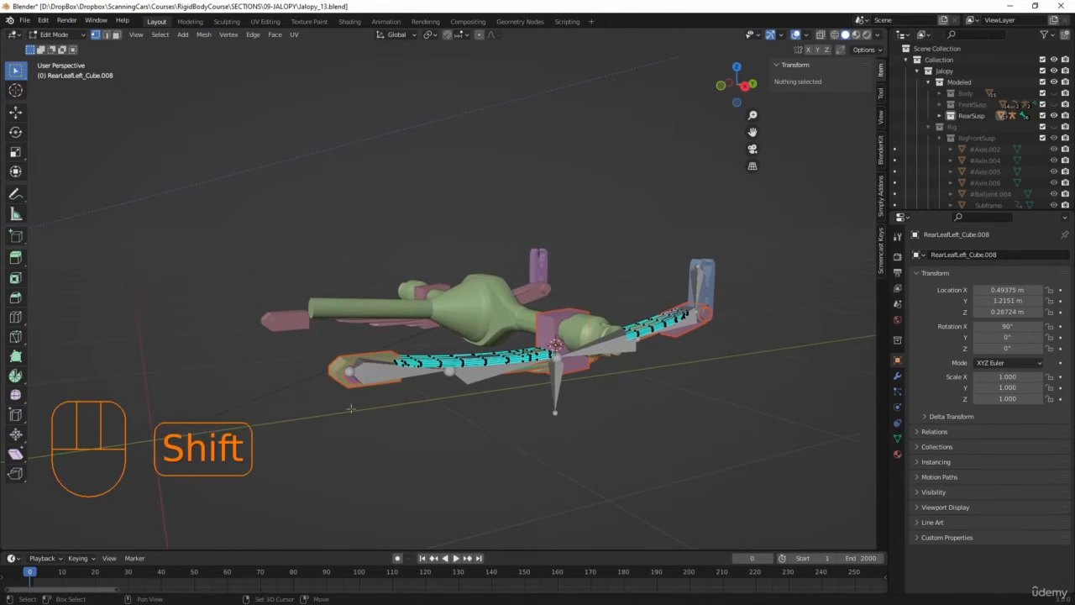
pyautogui.click(59, 35)
pyautogui.click(61, 48)
pyautogui.click(344, 420)
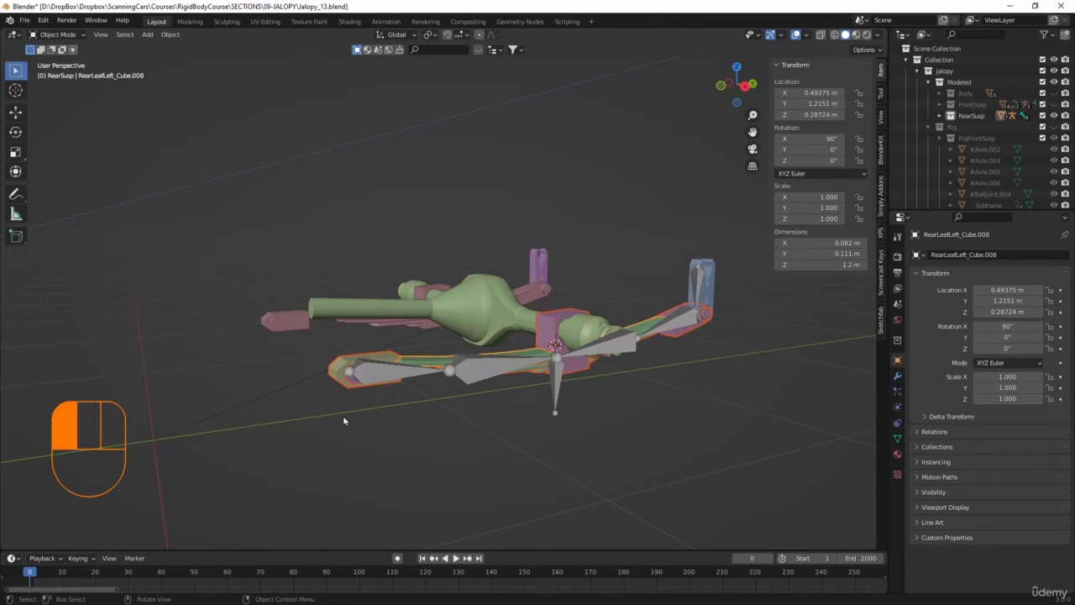
# Join the front bushing of the left leaf spring into the spring's front end bracket and deselect it
pyautogui.scroll(1, 356, 413)
pyautogui.keyDown('shift'); pyautogui.moveTo(351, 453); pyautogui.dragTo(379, 408, button='middle'); pyautogui.keyUp('shift')
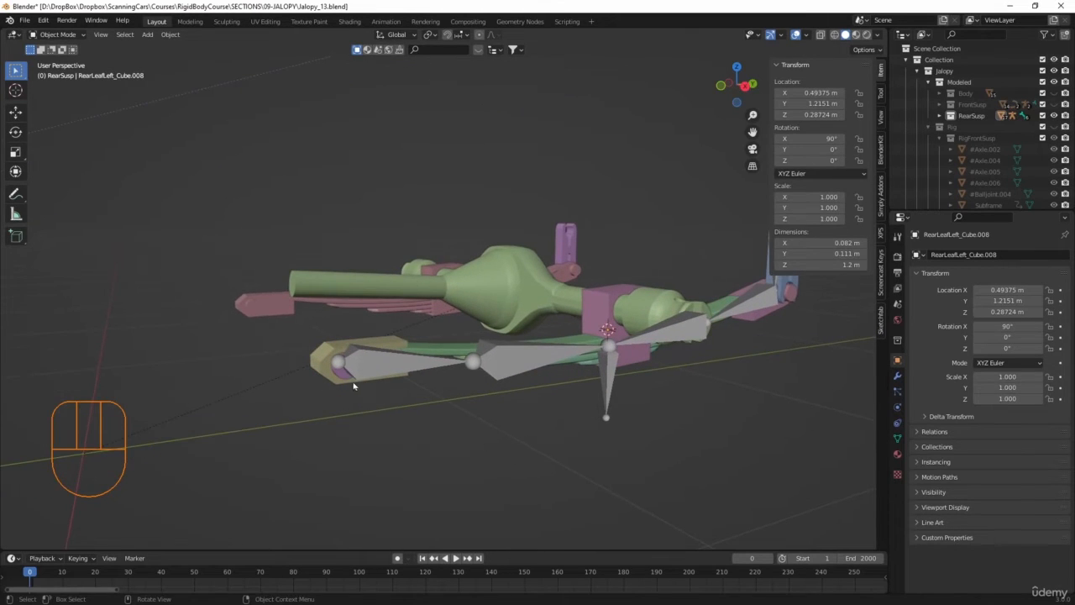
pyautogui.click(344, 382)
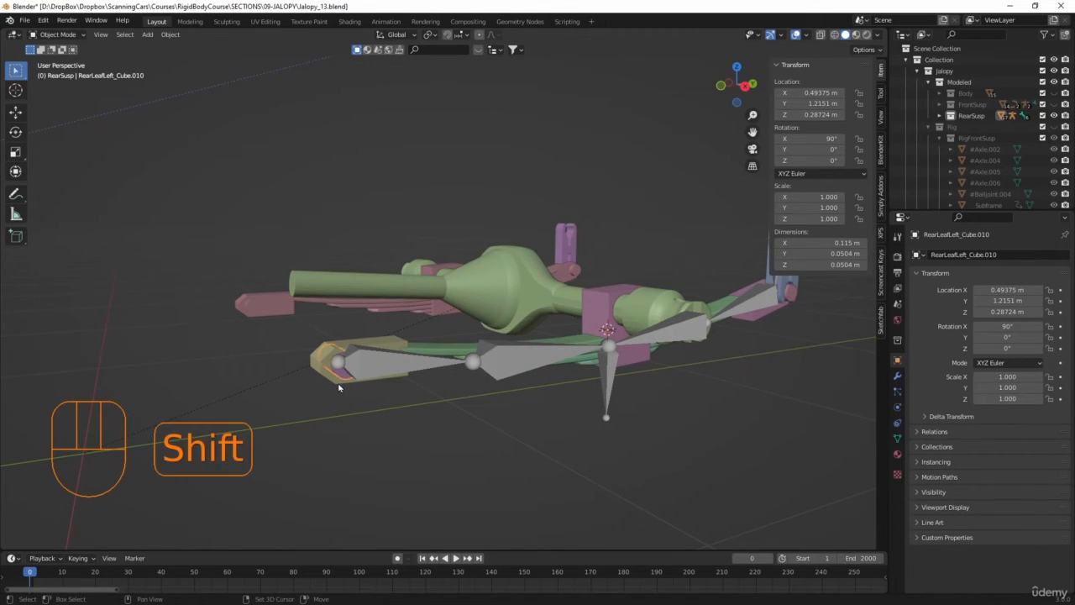
pyautogui.keyDown('shift'); pyautogui.click(340, 387); pyautogui.keyUp('shift')
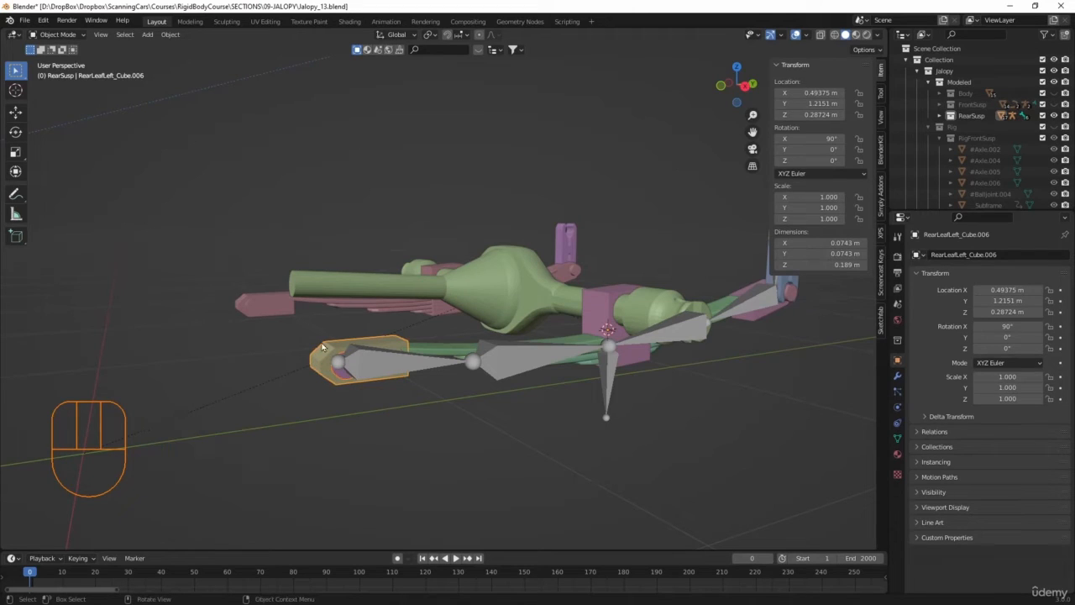
pyautogui.hotkey('ctrl', 'j')
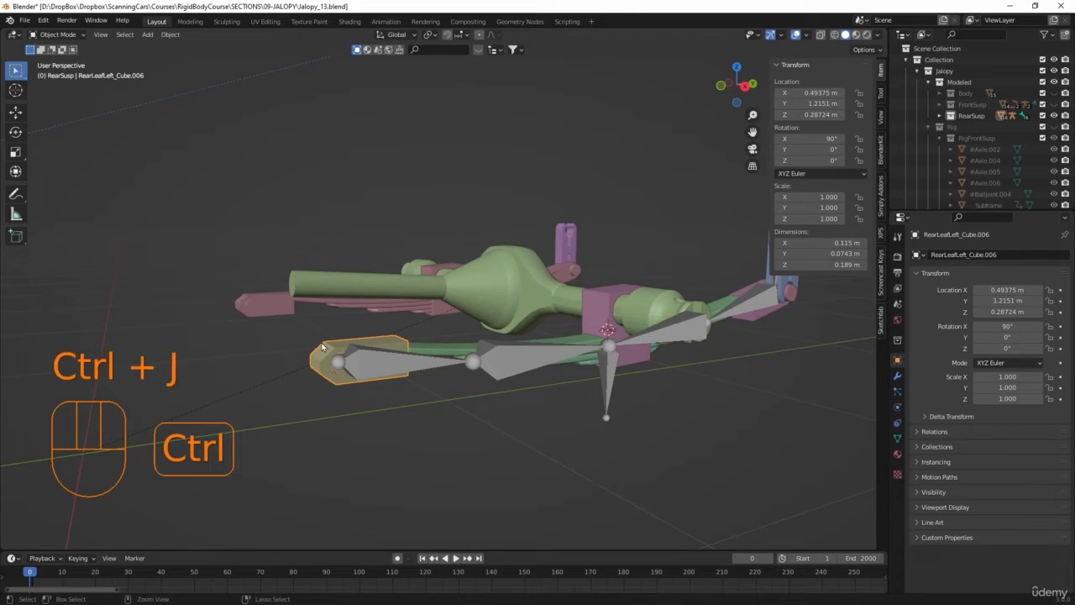
pyautogui.click(334, 437)
# In Pose Mode, parent the left leaf spring's front end bracket to the frontmost spring bone using the Bone option
pyautogui.click(334, 385)
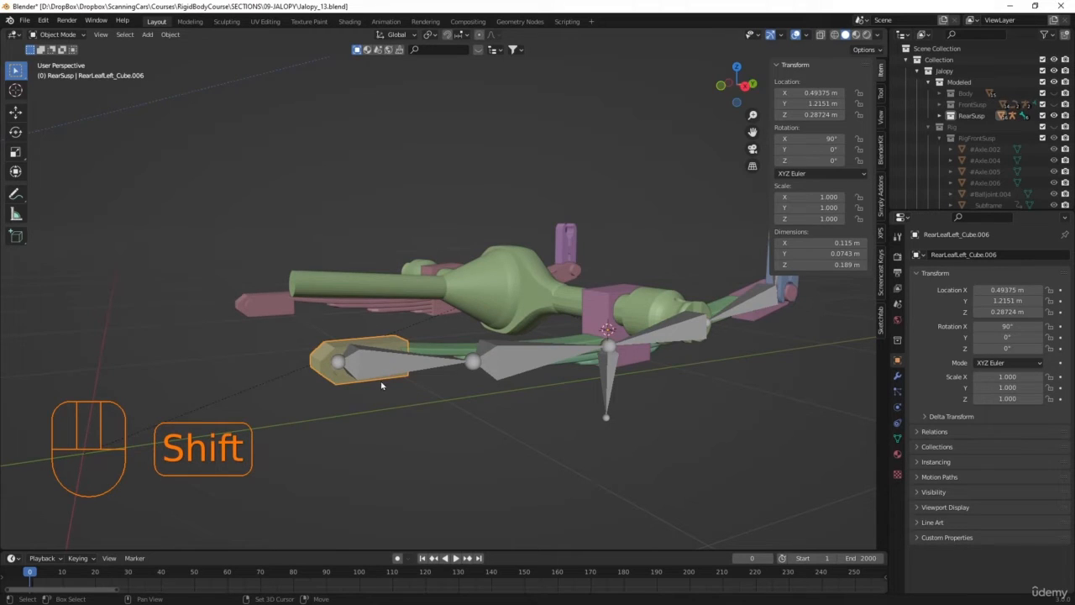
pyautogui.click(346, 385)
pyautogui.keyDown('shift'); pyautogui.click(377, 377); pyautogui.keyUp('shift')
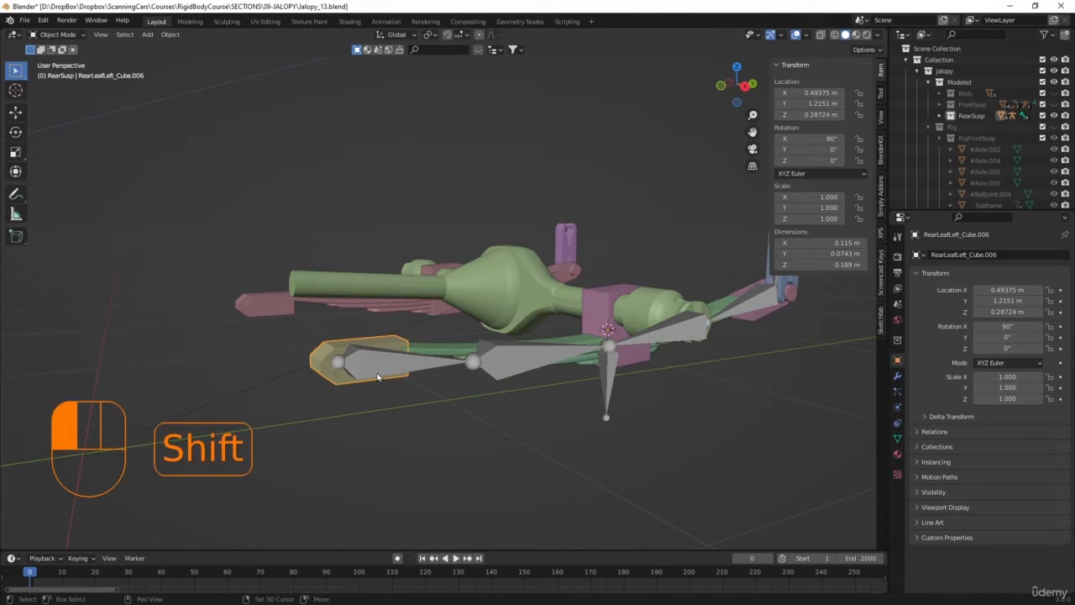
pyautogui.click(57, 34)
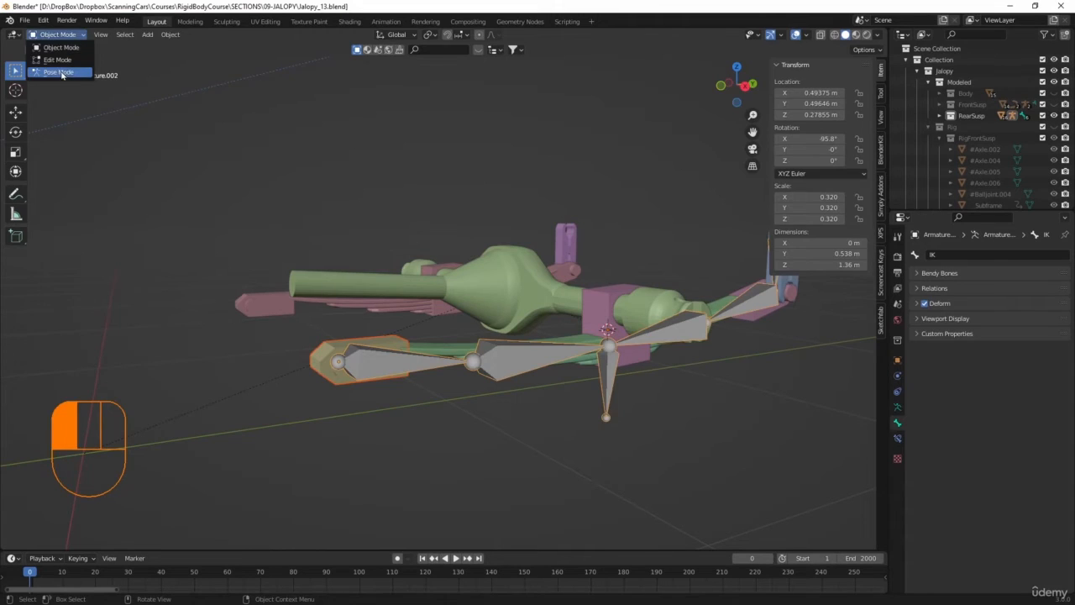
pyautogui.click(59, 72)
pyautogui.keyDown('shift'); pyautogui.click(360, 363); pyautogui.keyUp('shift')
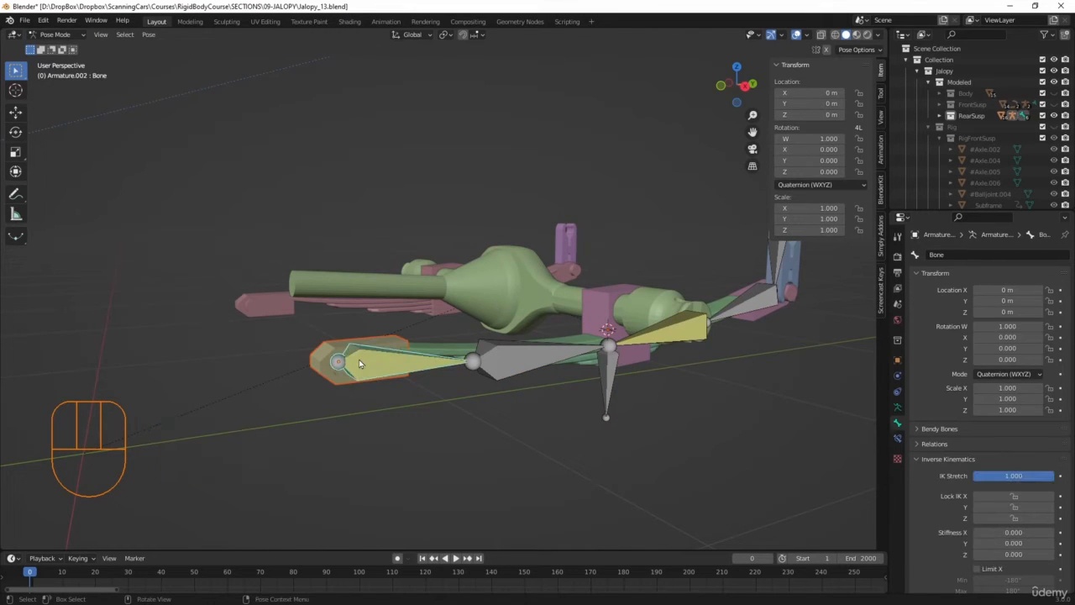
pyautogui.hotkey('ctrl', 'p')
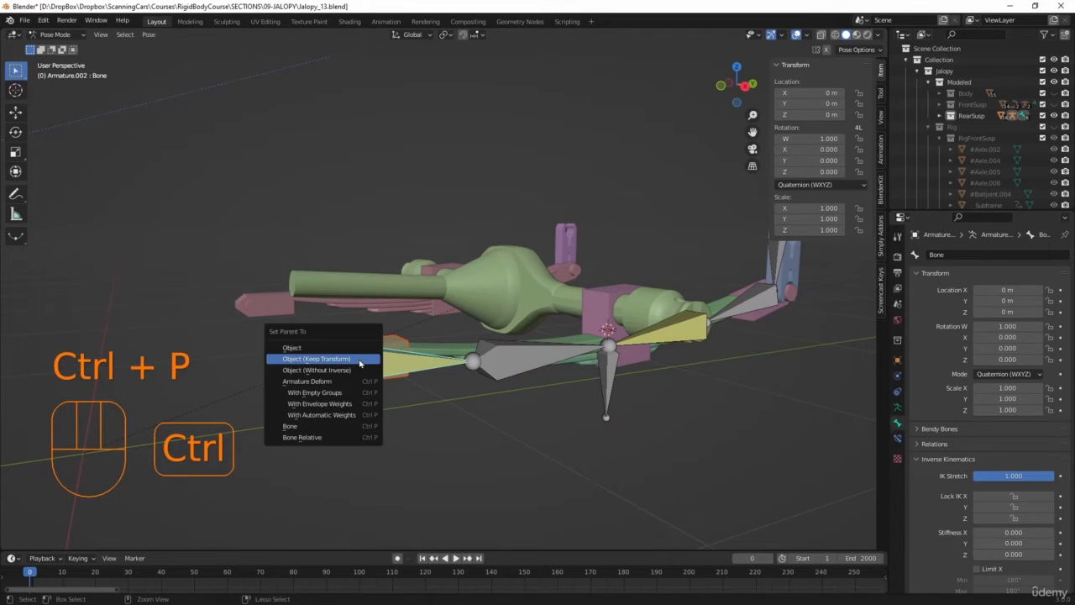
pyautogui.click(326, 426)
# In Object Mode, join the left leaf spring's rear end bracket with its rear bushing and deselect the result
pyautogui.keyDown('shift'); pyautogui.moveTo(610, 445); pyautogui.dragTo(445, 481, button='middle'); pyautogui.keyUp('shift')
pyautogui.moveTo(445, 481); pyautogui.dragTo(607, 467, button='middle')
pyautogui.keyDown('shift'); pyautogui.moveTo(580, 413); pyautogui.dragTo(223, 407, button='middle'); pyautogui.keyUp('shift')
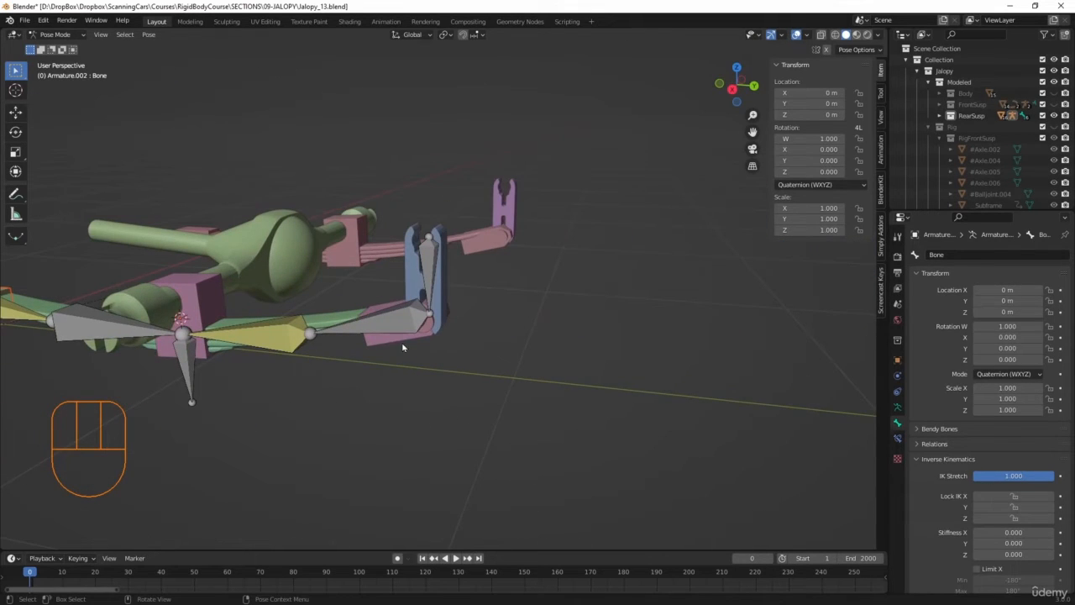
pyautogui.click(55, 35)
pyautogui.click(52, 45)
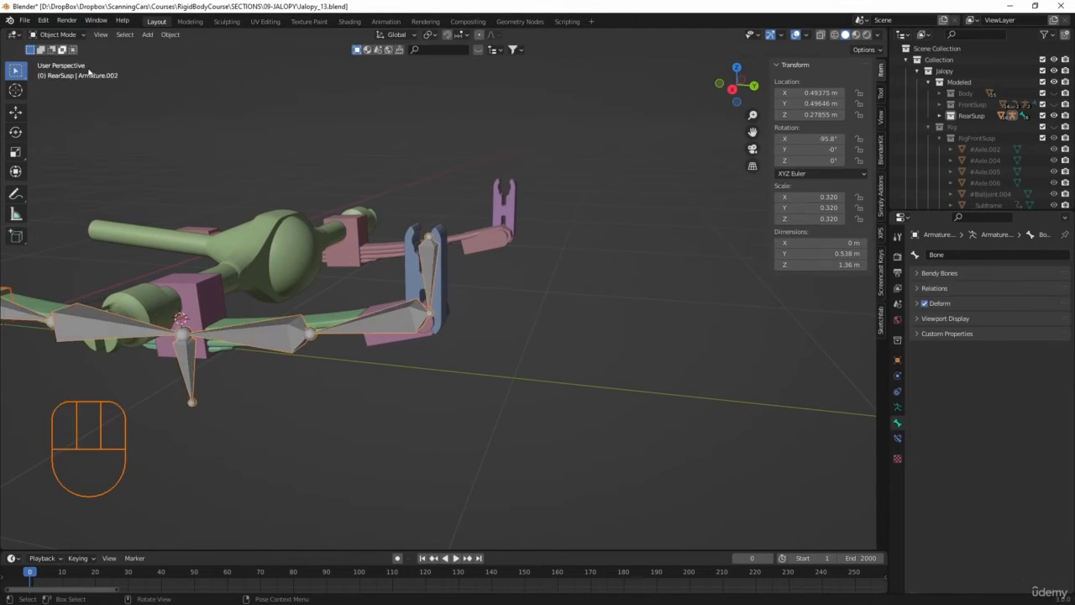
pyautogui.click(384, 342)
pyautogui.keyDown('shift'); pyautogui.click(428, 332); pyautogui.keyUp('shift')
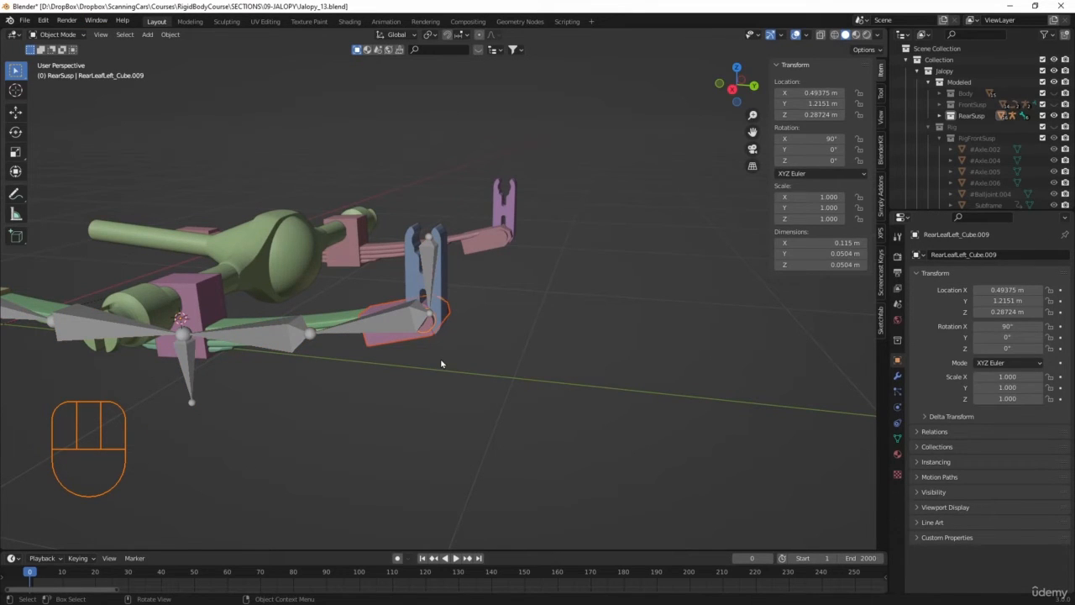
pyautogui.hotkey('ctrl', 'j')
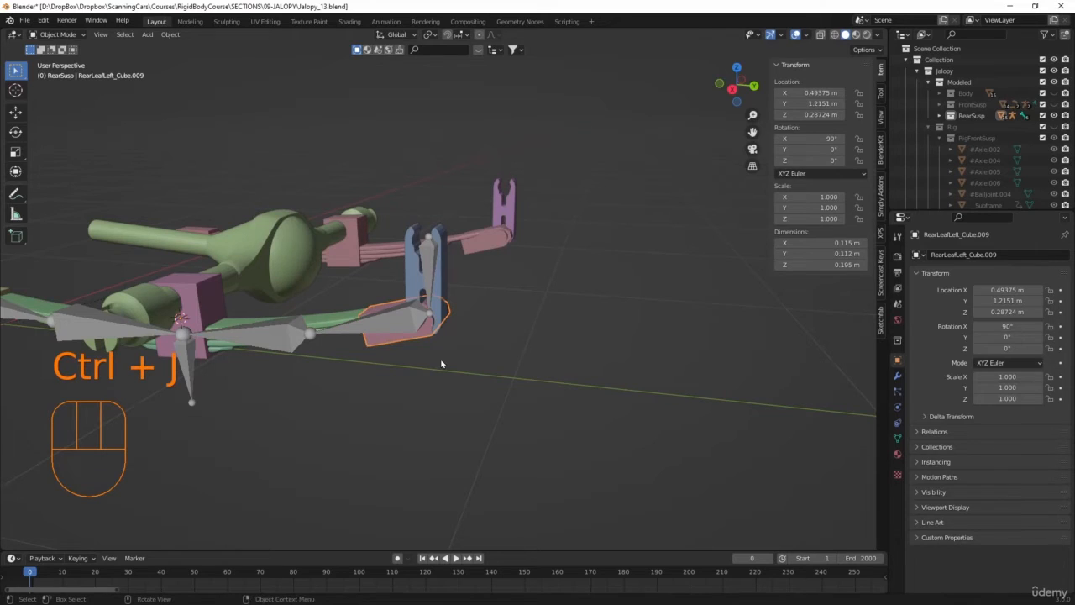
pyautogui.click(433, 391)
# In Pose Mode, parent the left leaf spring's rear end bracket to the rearmost spring bone using the Bone option
pyautogui.click(388, 347)
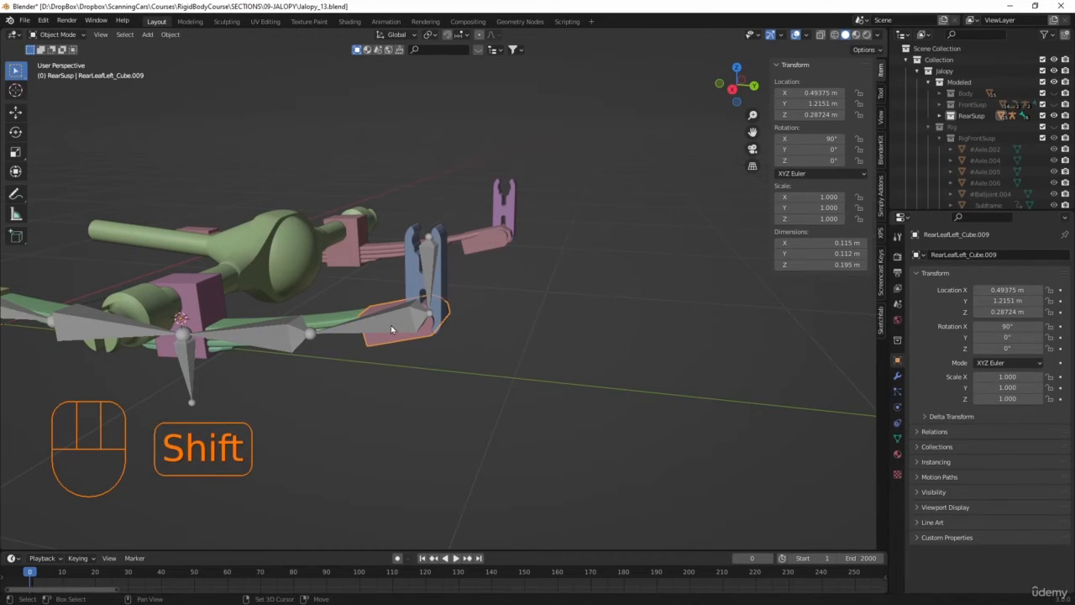
pyautogui.keyDown('shift'); pyautogui.click(390, 325); pyautogui.keyUp('shift')
pyautogui.click(59, 35)
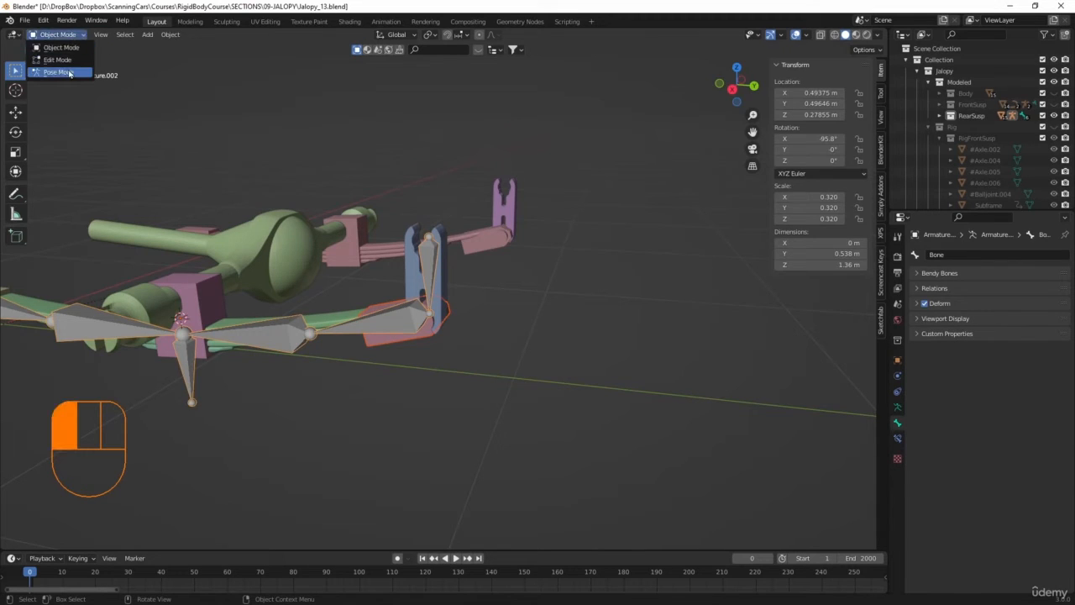
pyautogui.click(68, 73)
pyautogui.click(377, 329)
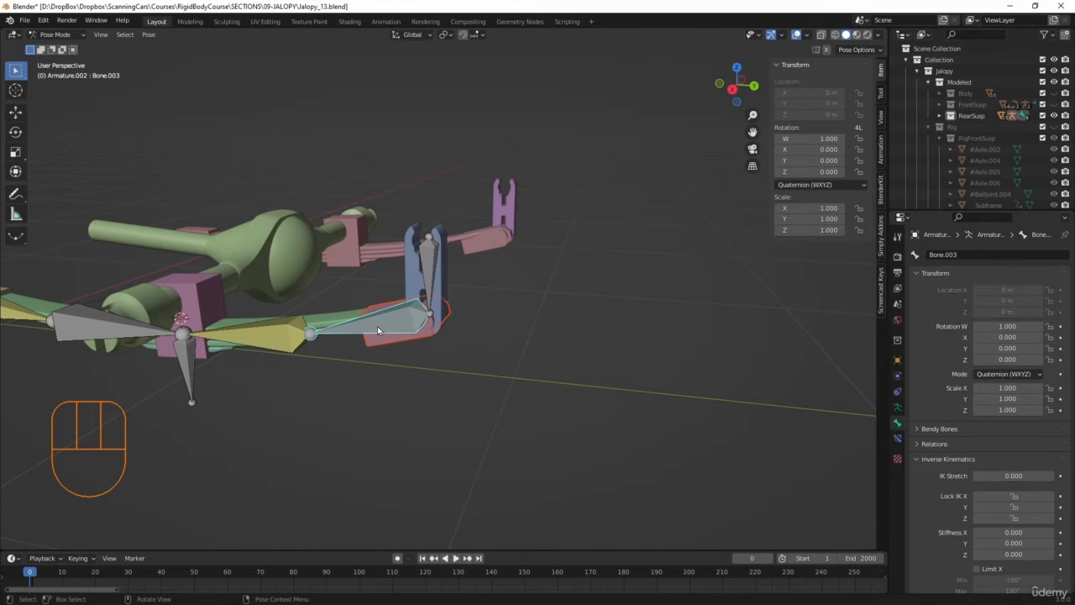
pyautogui.hotkey('ctrl', 'p')
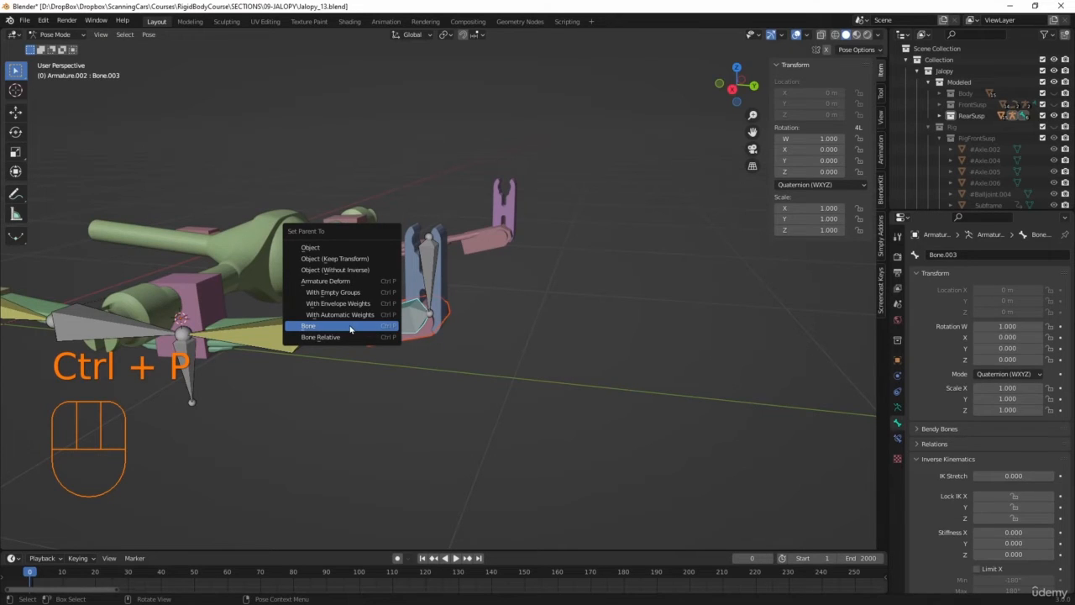
pyautogui.click(350, 329)
# Select the left hanger in Object Mode and parent it to the upright hanger bone in Pose Mode using the Bone option
pyautogui.click(53, 34)
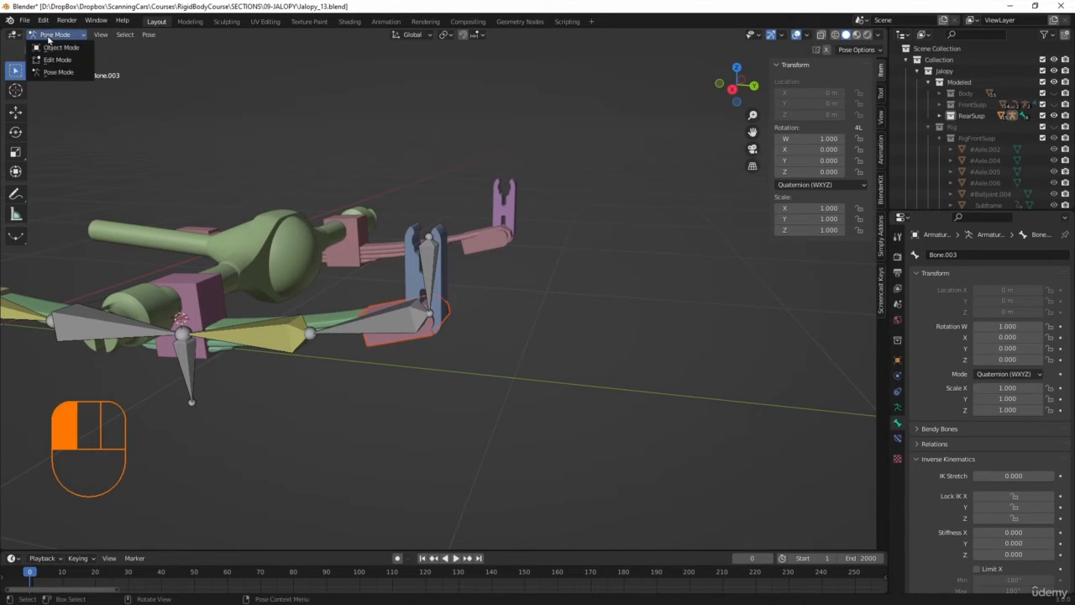
pyautogui.click(60, 47)
pyautogui.click(442, 282)
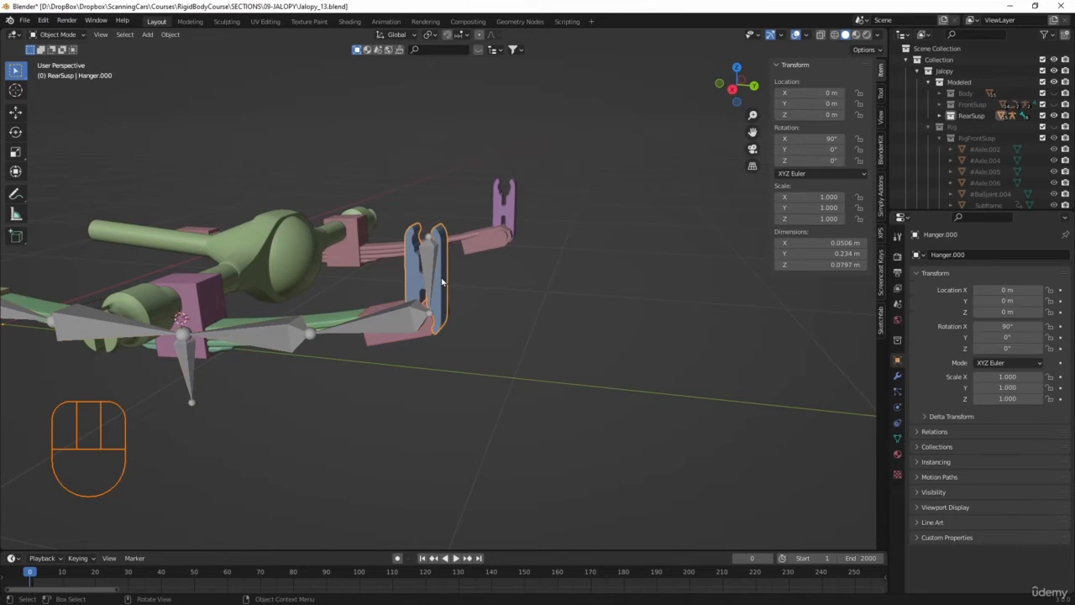
pyautogui.press('shift')
pyautogui.keyDown('shift'); pyautogui.click(431, 275); pyautogui.keyUp('shift')
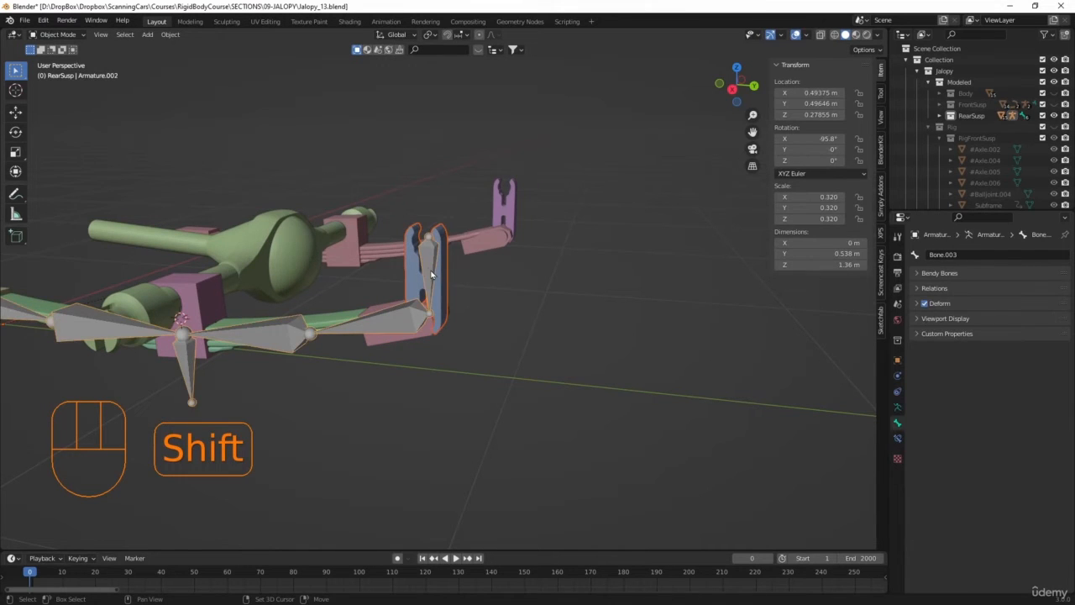
pyautogui.click(69, 37)
pyautogui.click(63, 74)
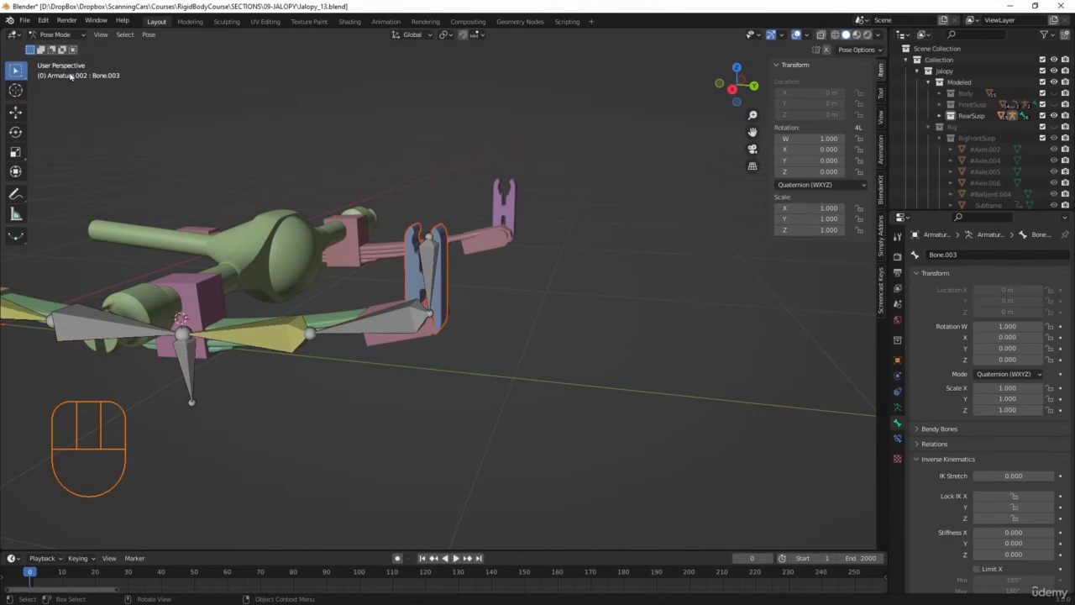
pyautogui.keyDown('shift'); pyautogui.click(429, 265); pyautogui.keyUp('shift')
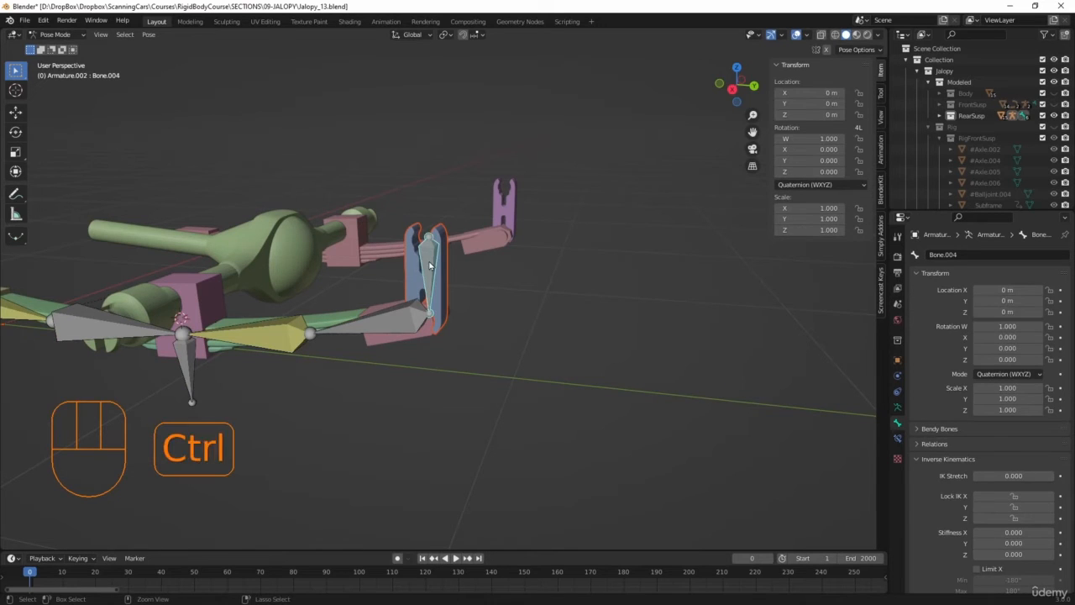
pyautogui.hotkey('ctrl', 'p')
pyautogui.click(430, 265)
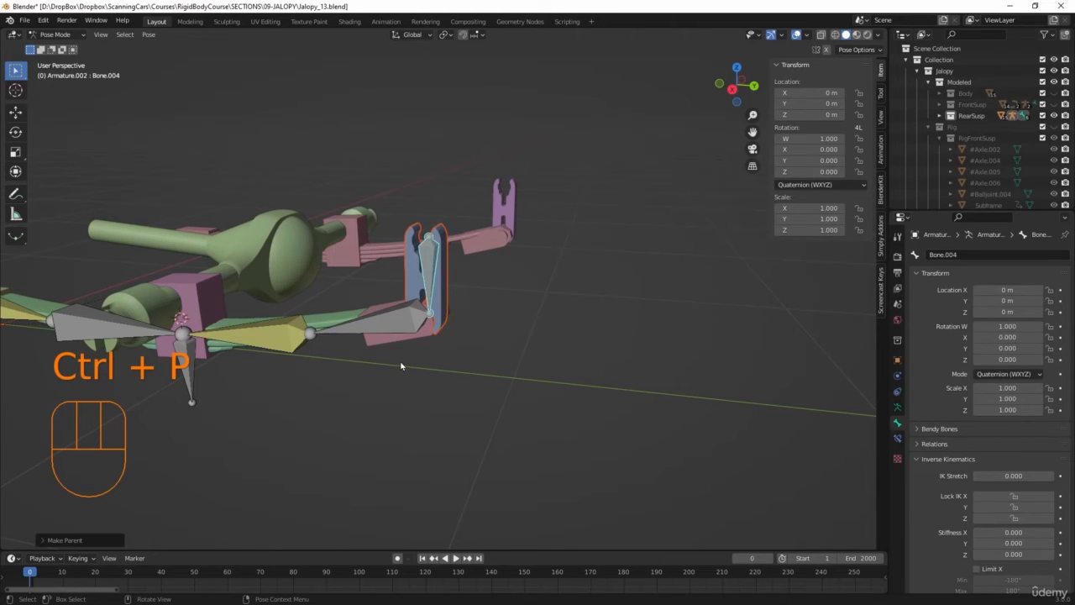
pyautogui.keyDown('shift'); pyautogui.moveTo(281, 407); pyautogui.dragTo(499, 439, button='middle'); pyautogui.keyUp('shift')
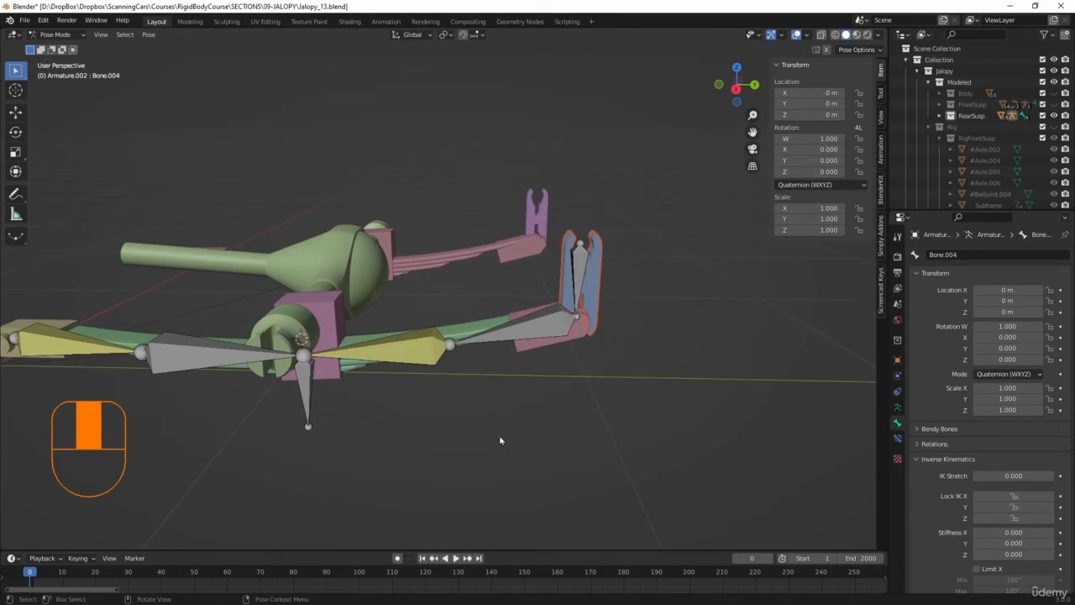
pyautogui.click(333, 321)
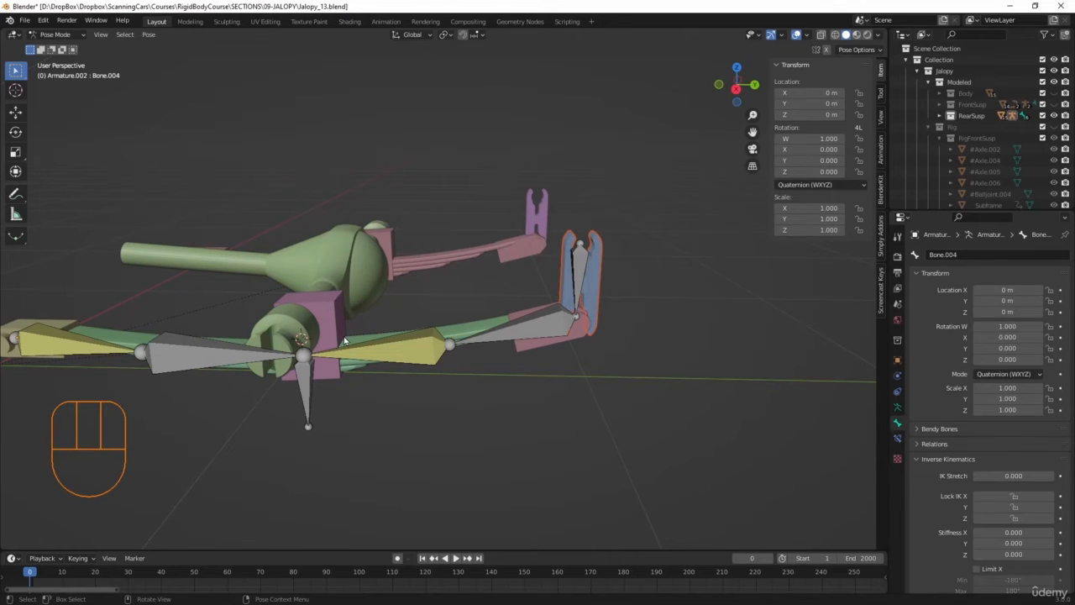
pyautogui.press('Tab')
pyautogui.press('Tab')
# Select the left axle mounting block in Object Mode and parent it to the IK bone in Pose Mode using the Bone option
pyautogui.click(68, 37)
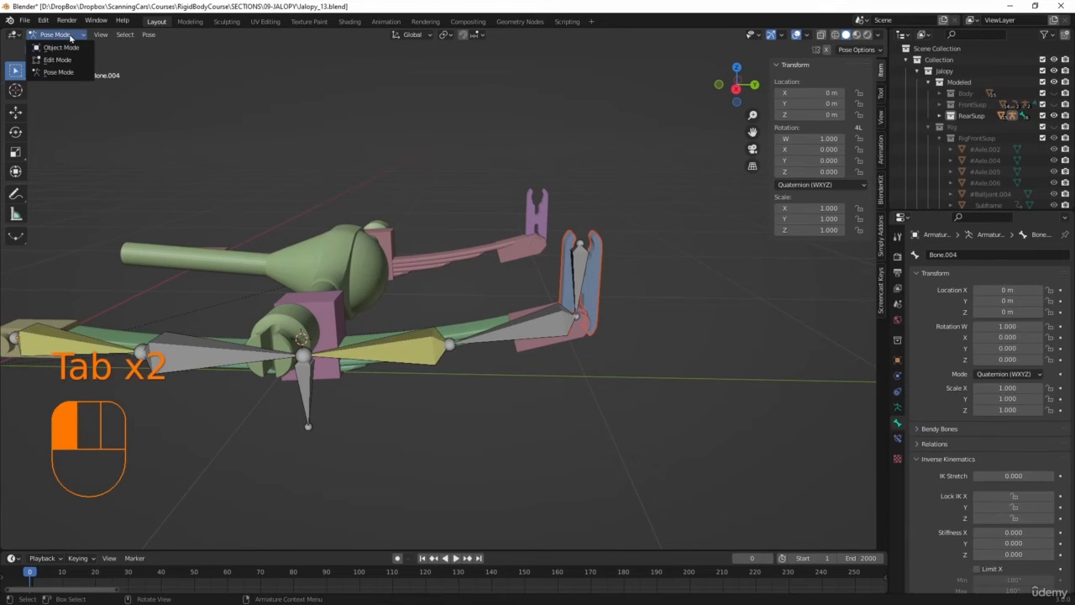
pyautogui.click(60, 48)
pyautogui.click(332, 322)
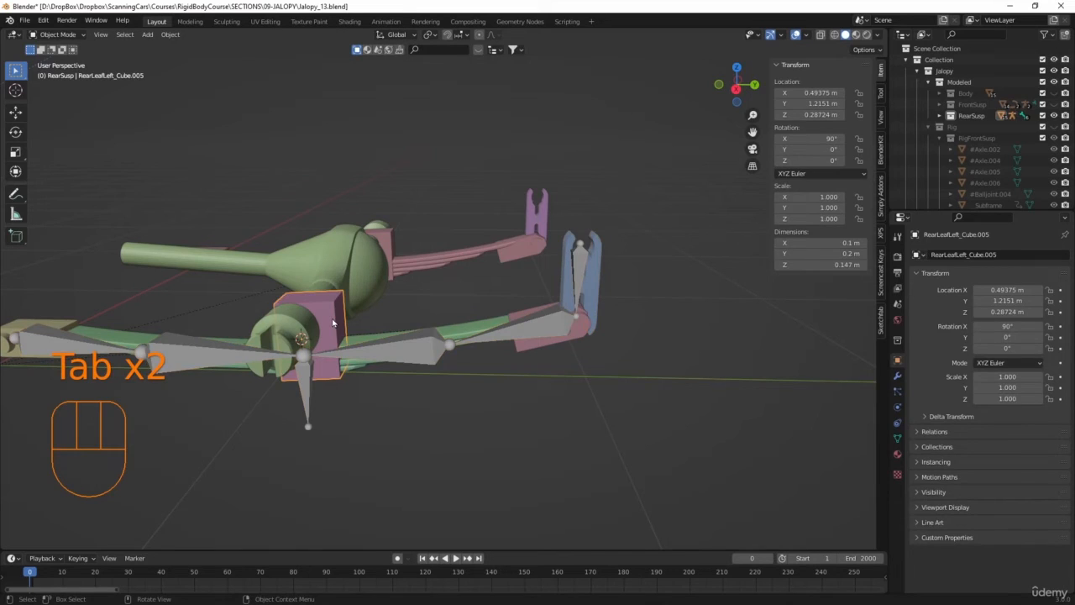
pyautogui.keyDown('shift'); pyautogui.click(309, 406); pyautogui.keyUp('shift')
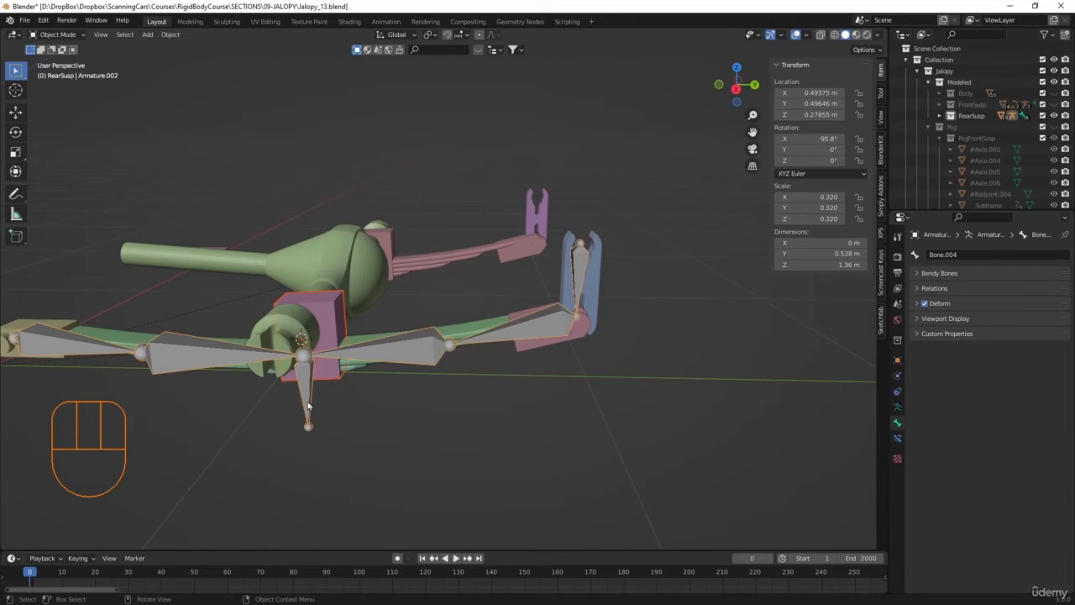
pyautogui.press('ctrl')
pyautogui.click(56, 34)
pyautogui.click(58, 69)
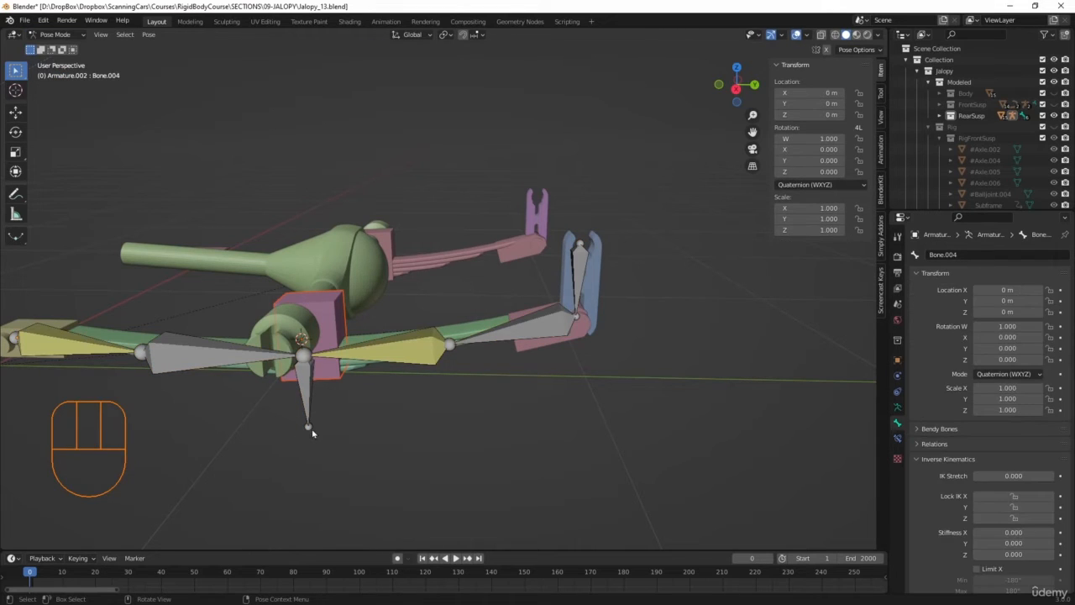
pyautogui.click(305, 403)
pyautogui.press('ctrl')
pyautogui.hotkey('ctrl', 'p')
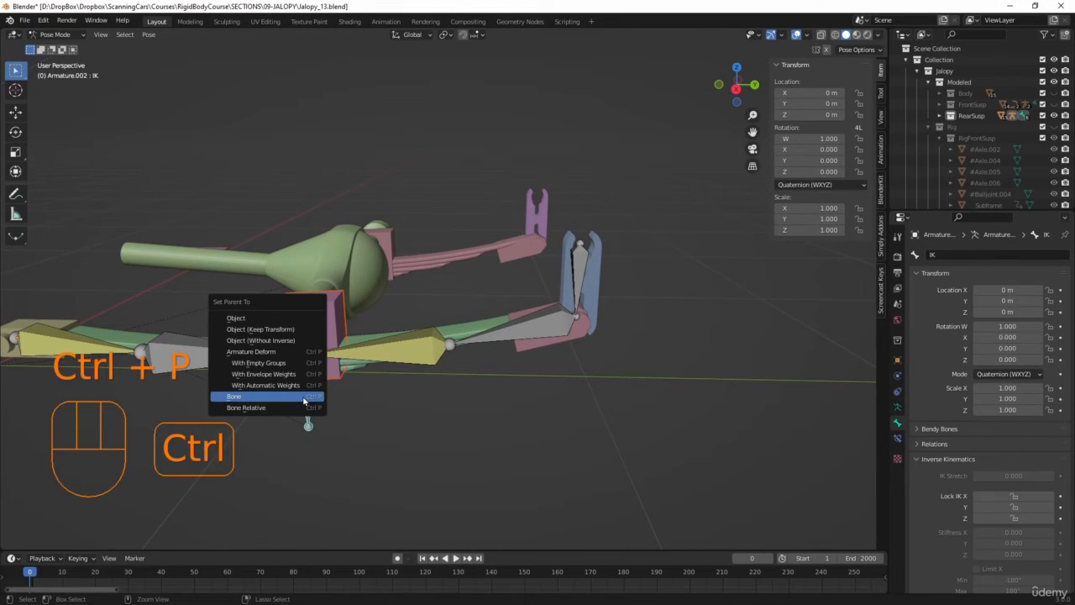
pyautogui.click(304, 398)
pyautogui.click(379, 454)
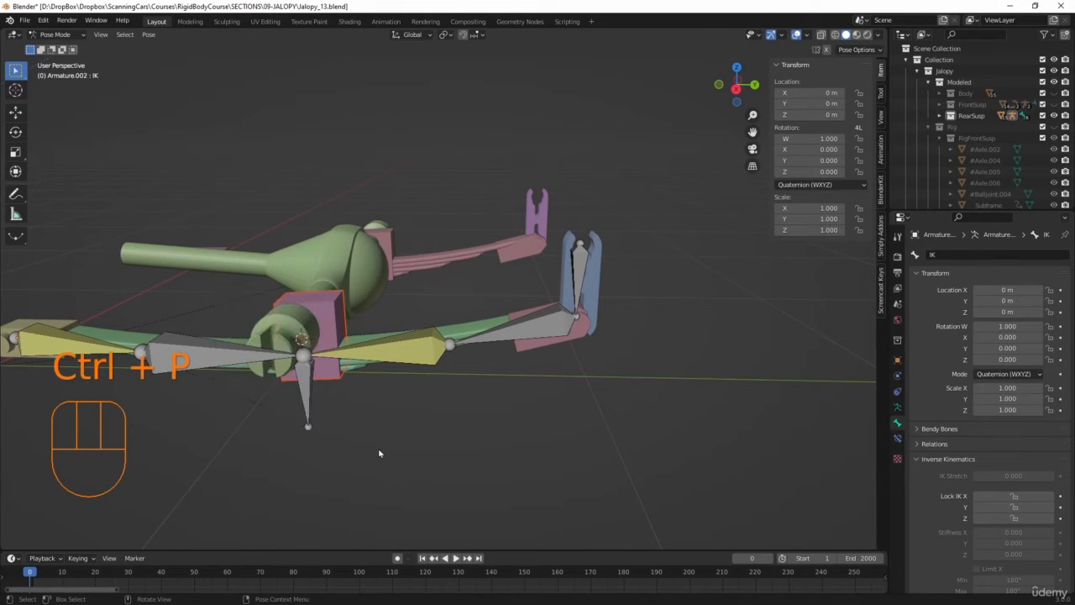
# Return to Object Mode and save the Blender file
pyautogui.click(53, 34)
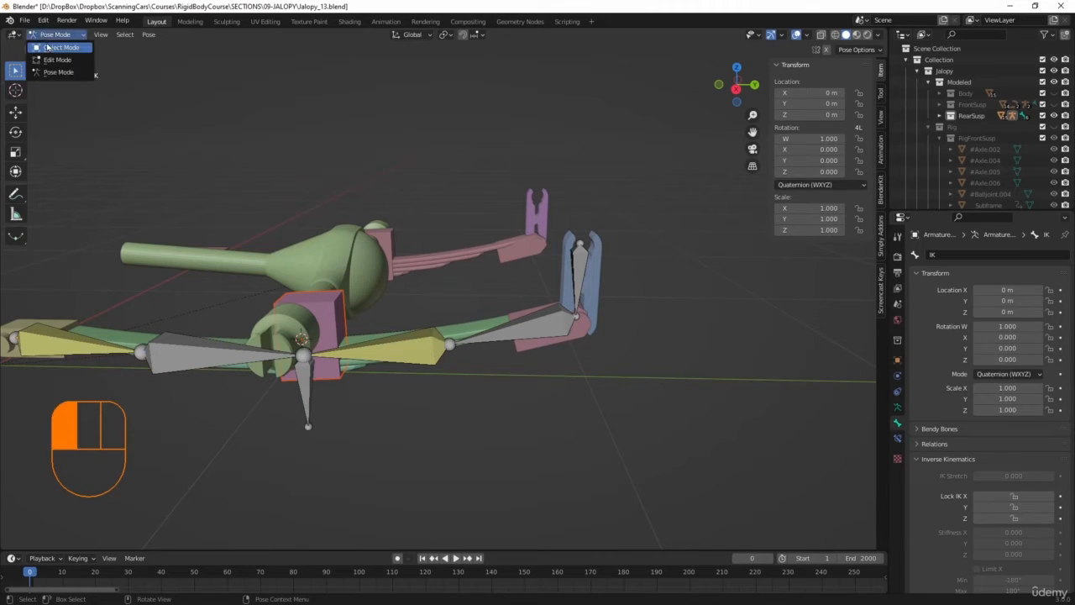
pyautogui.click(48, 48)
pyautogui.scroll(-1, 450, 458)
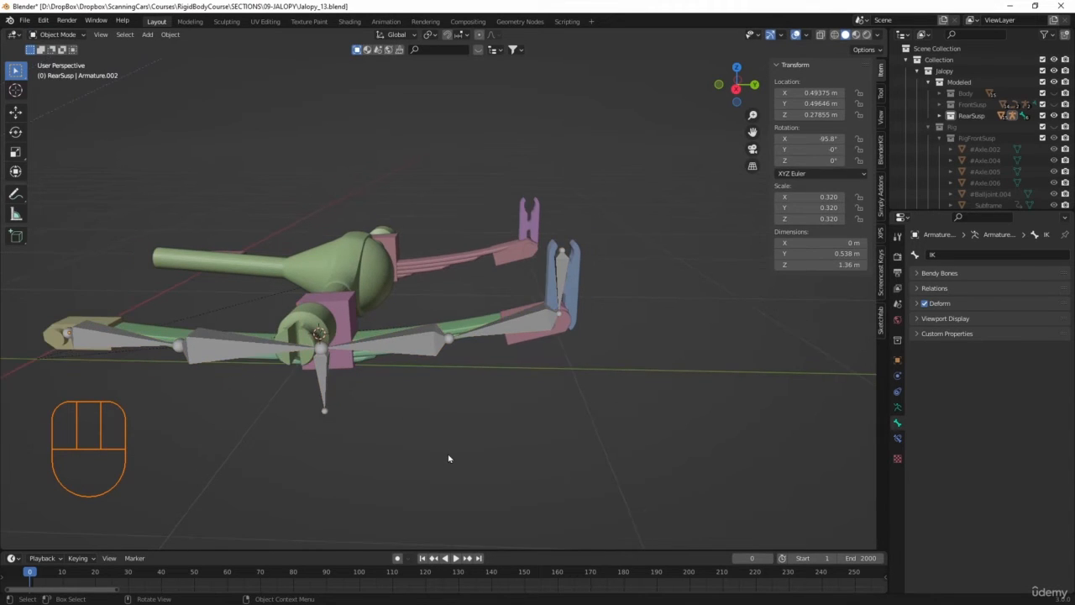
pyautogui.hotkey('ctrl', 's')
# In Pose Mode, test the parented spring parts by moving the IK bone along global Z, and cancel the move
pyautogui.click(326, 402)
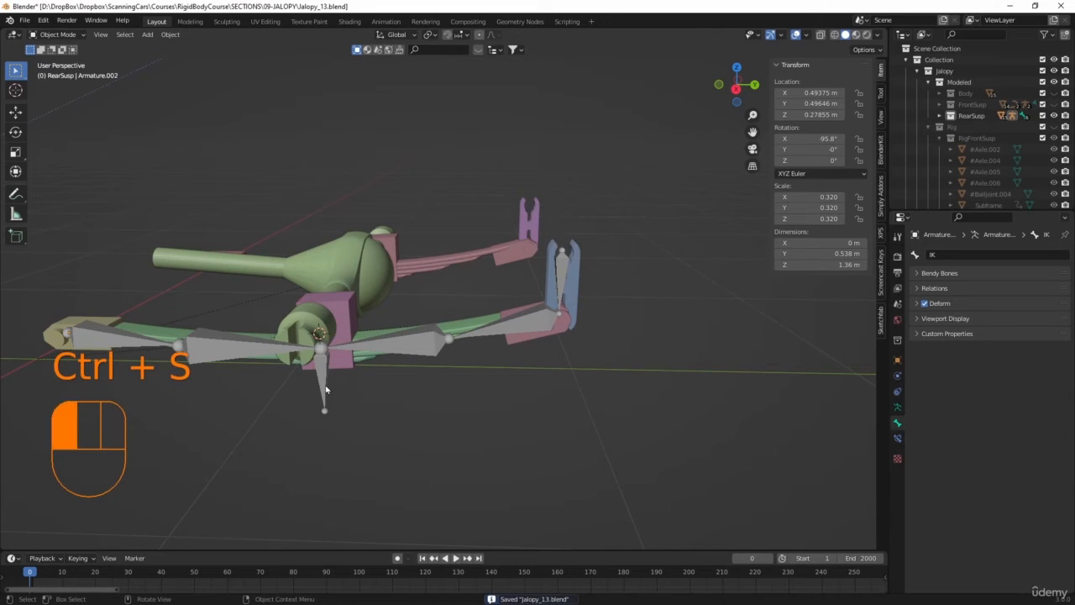
pyautogui.click(57, 35)
pyautogui.click(58, 73)
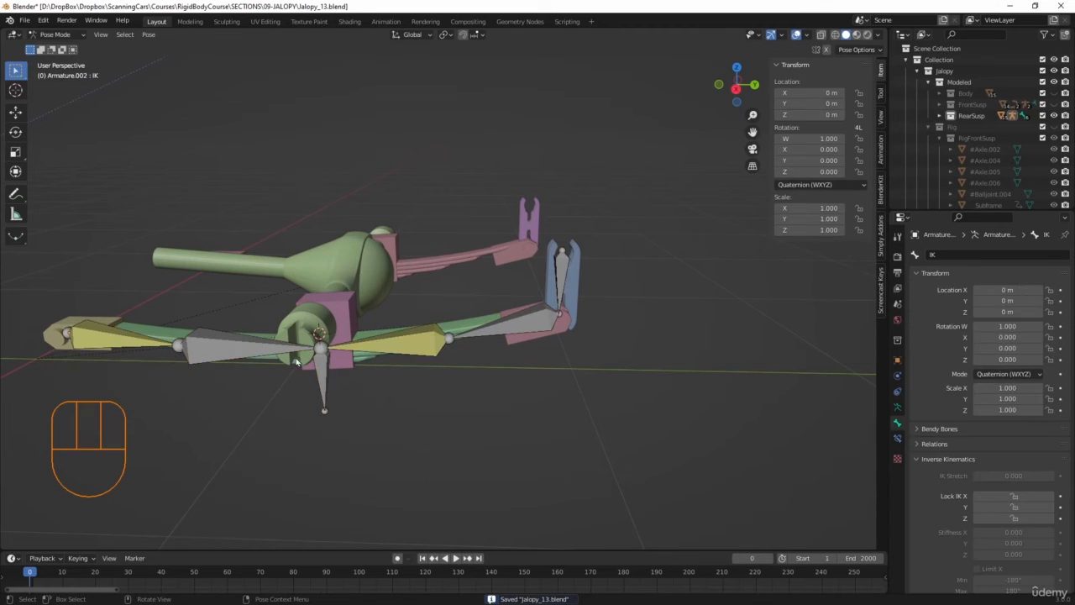
pyautogui.click(323, 397)
pyautogui.press('g')
pyautogui.press('z')
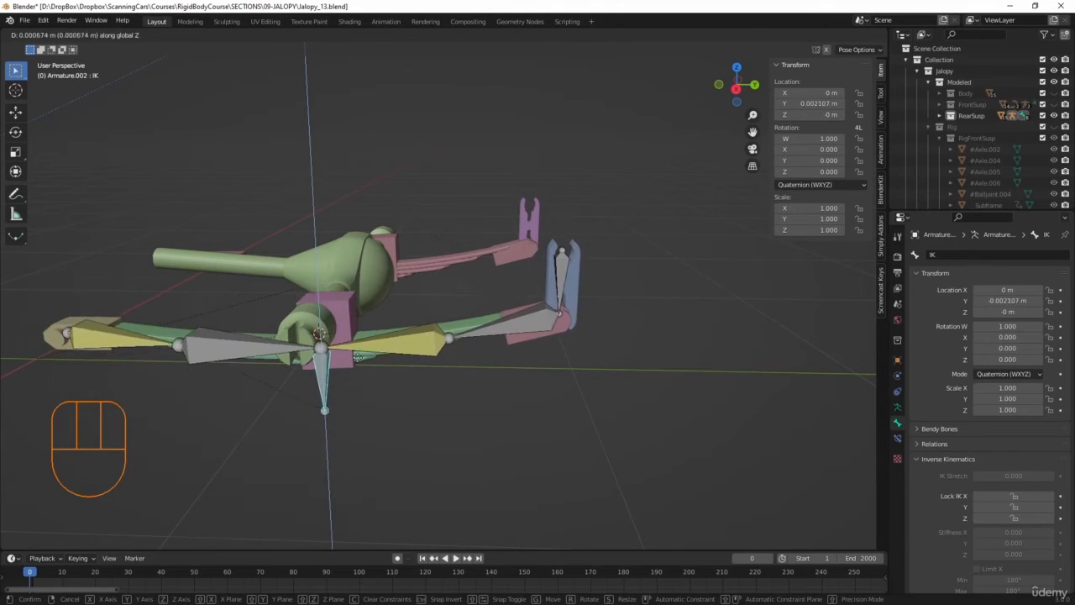
pyautogui.press('Escape')
pyautogui.click(383, 429)
# Switch the armature back to Object Mode and clear the selection
pyautogui.moveTo(395, 424); pyautogui.dragTo(459, 311, button='middle')
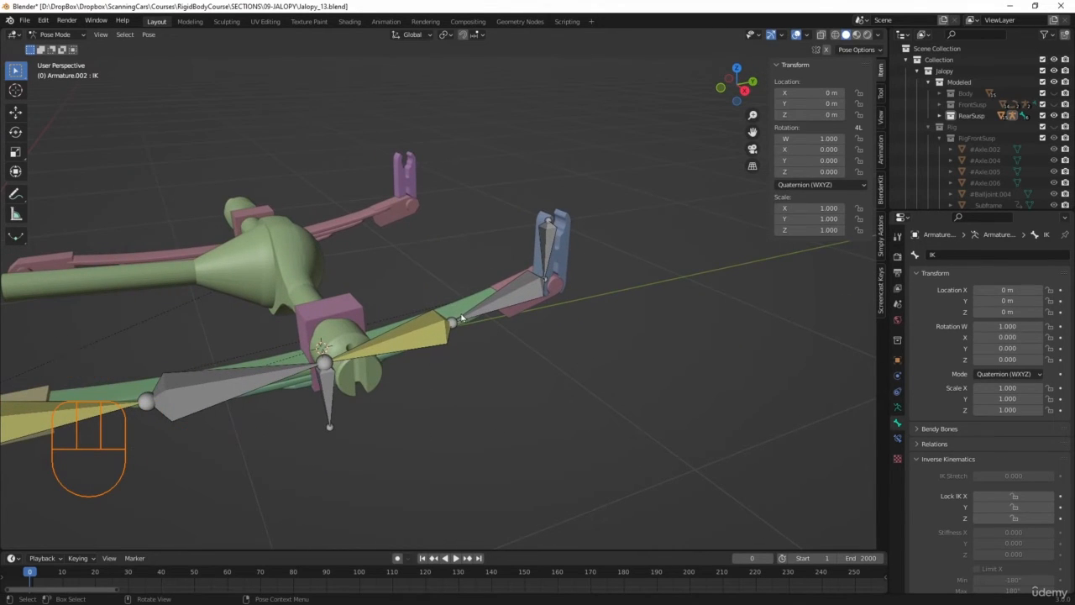
pyautogui.click(54, 34)
pyautogui.click(52, 48)
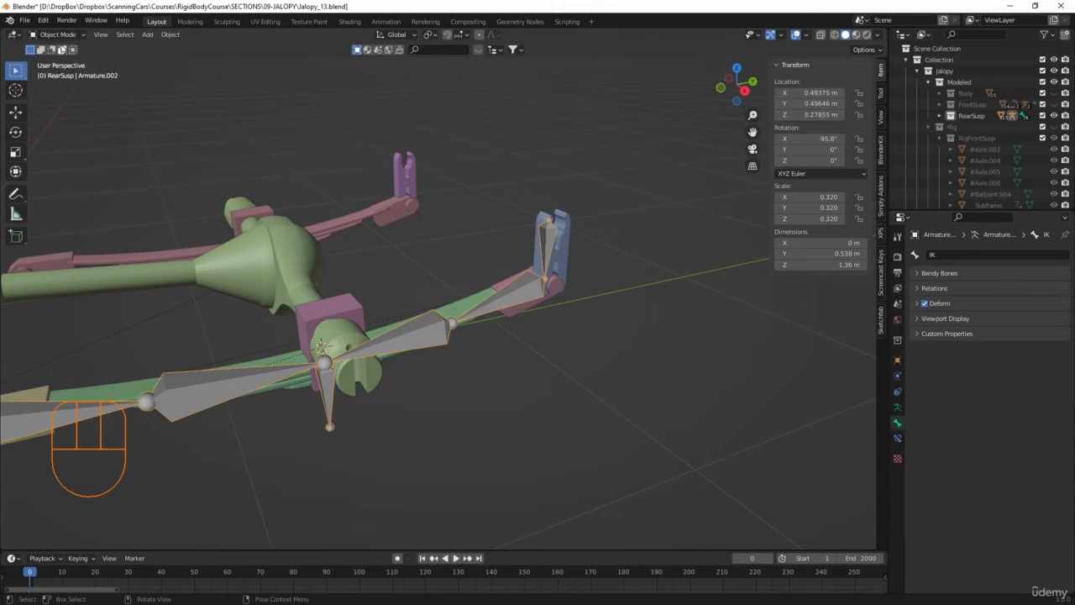
pyautogui.click(474, 385)
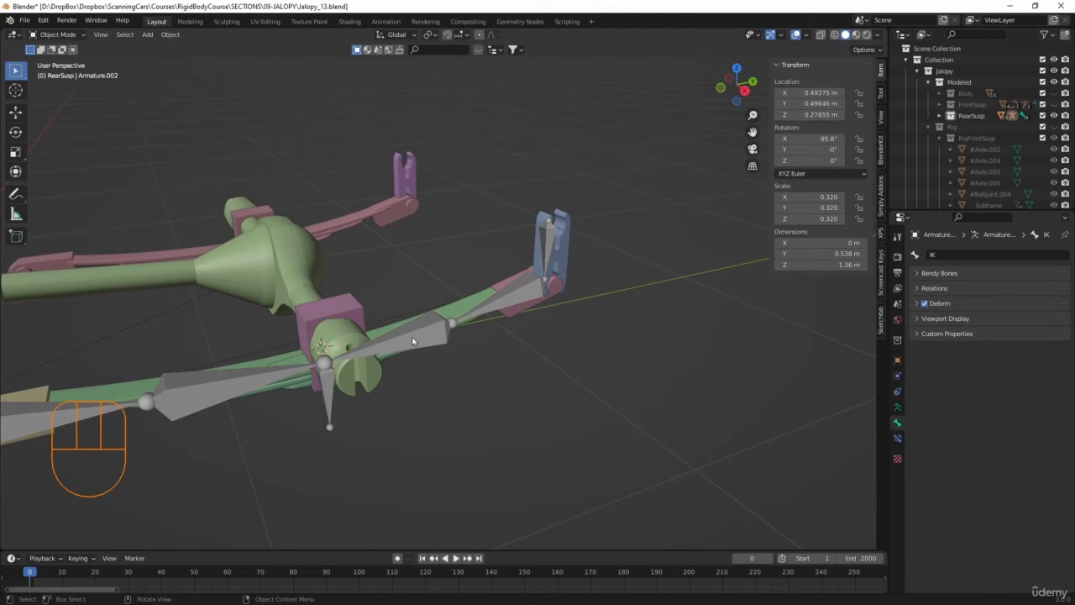
# Select all leaves of the left leaf spring and parent them to the left spring armature using With Automatic Weights
pyautogui.click(445, 308)
pyautogui.moveTo(474, 410); pyautogui.dragTo(564, 308, button='middle')
pyautogui.scroll(2, 435, 378)
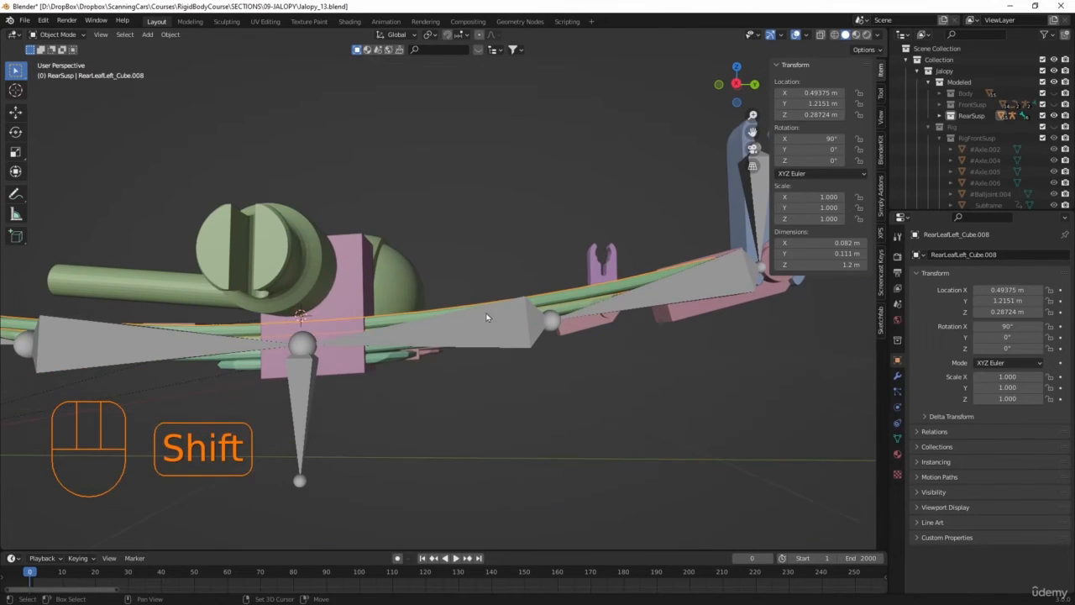
pyautogui.click(564, 308)
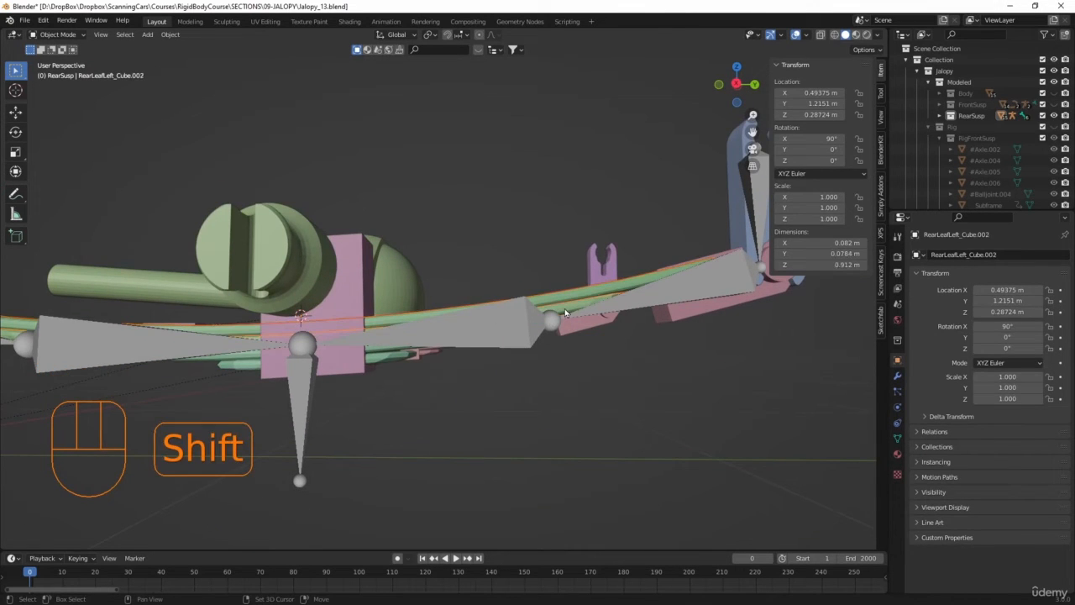
pyautogui.keyDown('shift'); pyautogui.click(373, 356); pyautogui.keyUp('shift')
pyautogui.keyDown('shift'); pyautogui.click(379, 362); pyautogui.keyUp('shift')
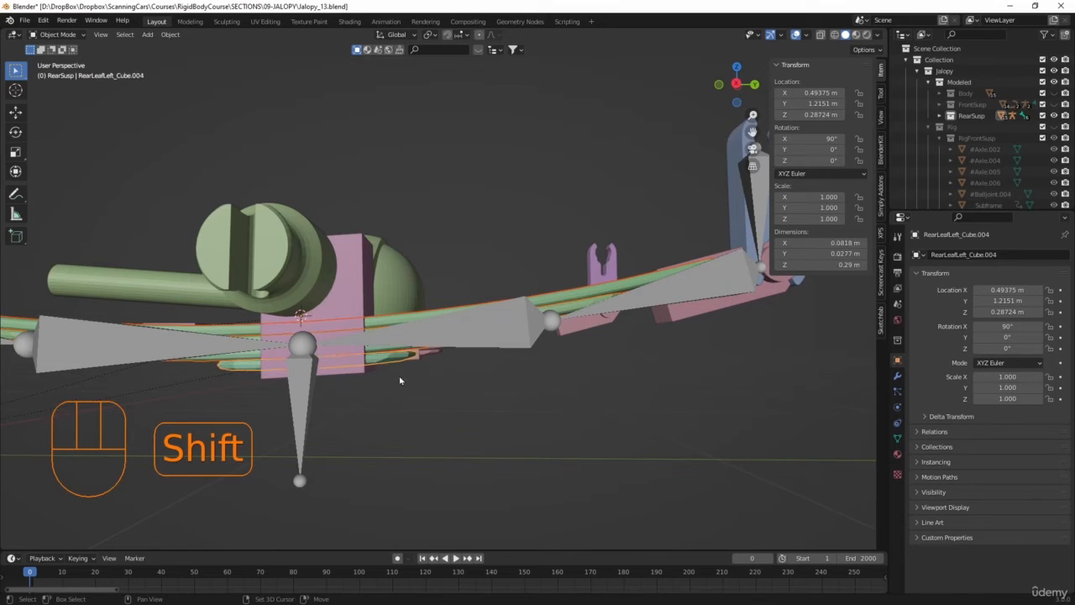
pyautogui.moveTo(396, 355); pyautogui.dragTo(407, 388, button='middle')
pyautogui.click(820, 36)
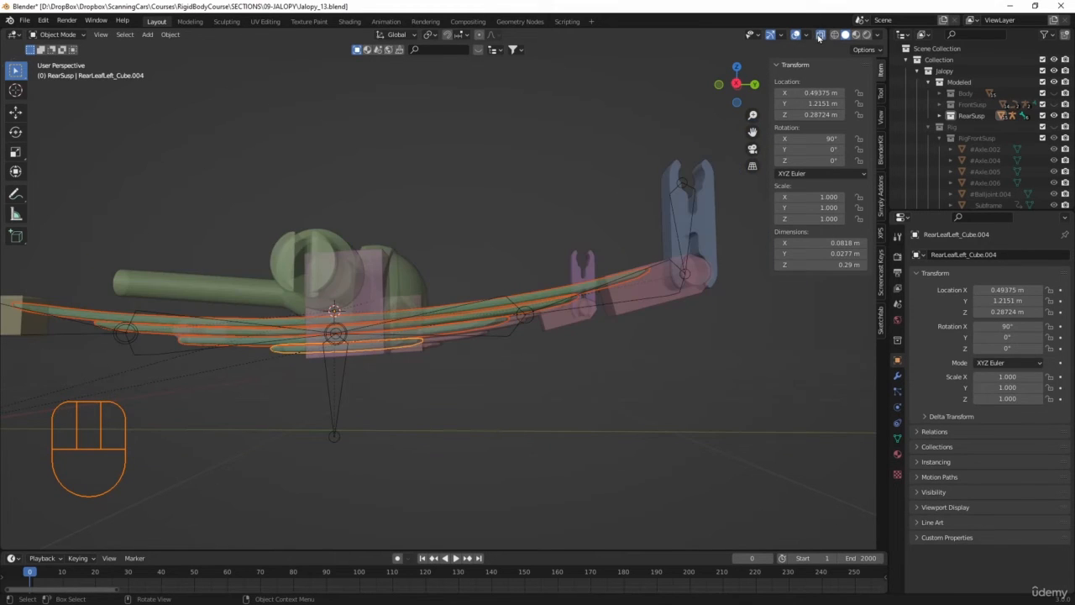
pyautogui.click(820, 35)
pyautogui.moveTo(446, 350)
pyautogui.mouseDown(button='middle')
pyautogui.moveTo(458, 389)
pyautogui.moveTo(426, 345)
pyautogui.mouseUp(button='middle')
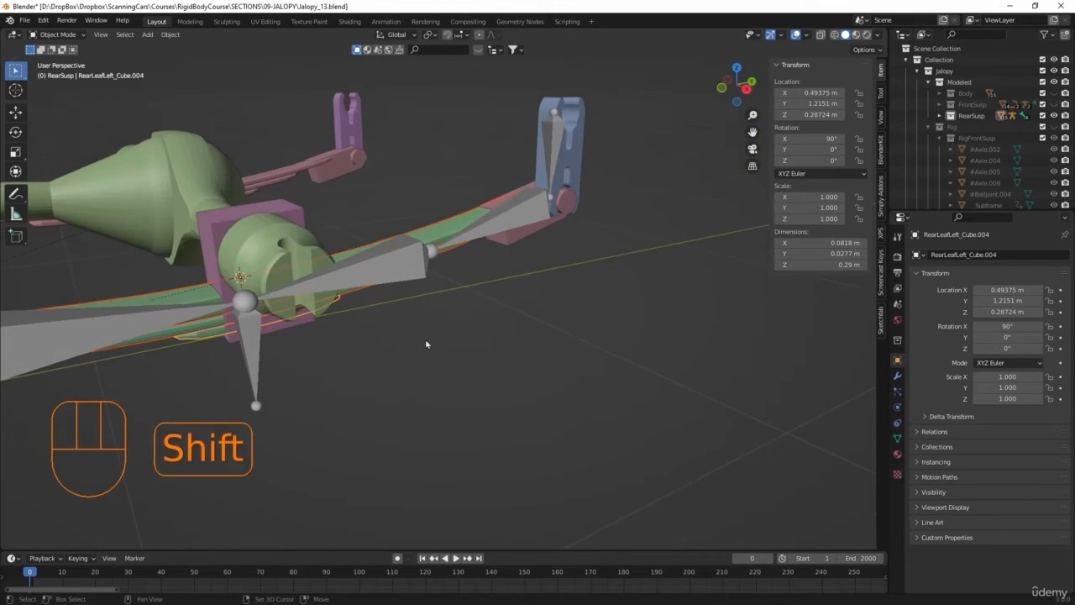
pyautogui.keyDown('shift'); pyautogui.click(415, 278); pyautogui.keyUp('shift')
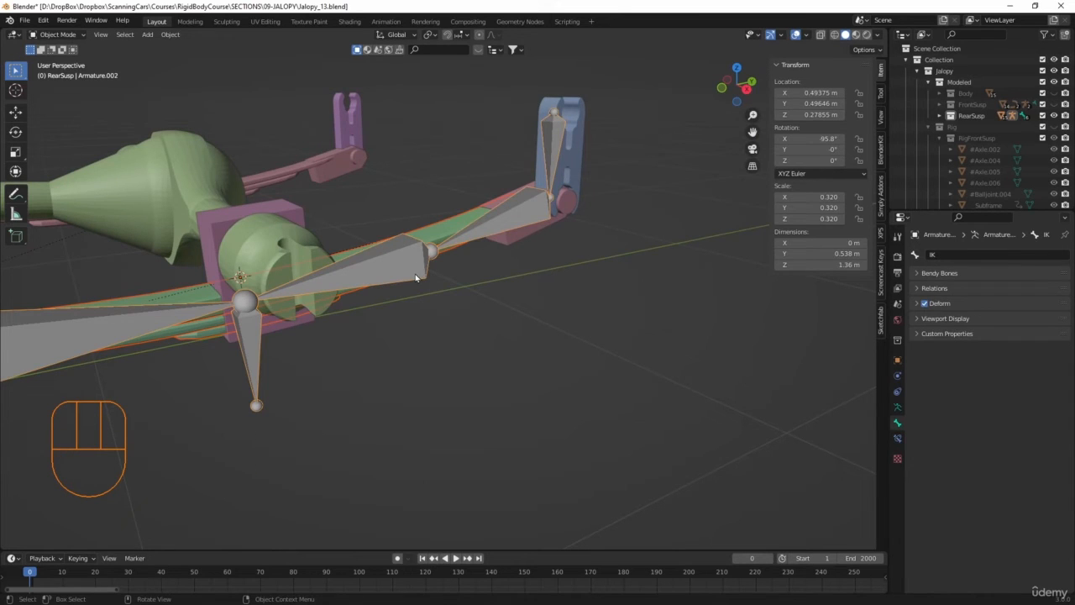
pyautogui.hotkey('ctrl', 'p')
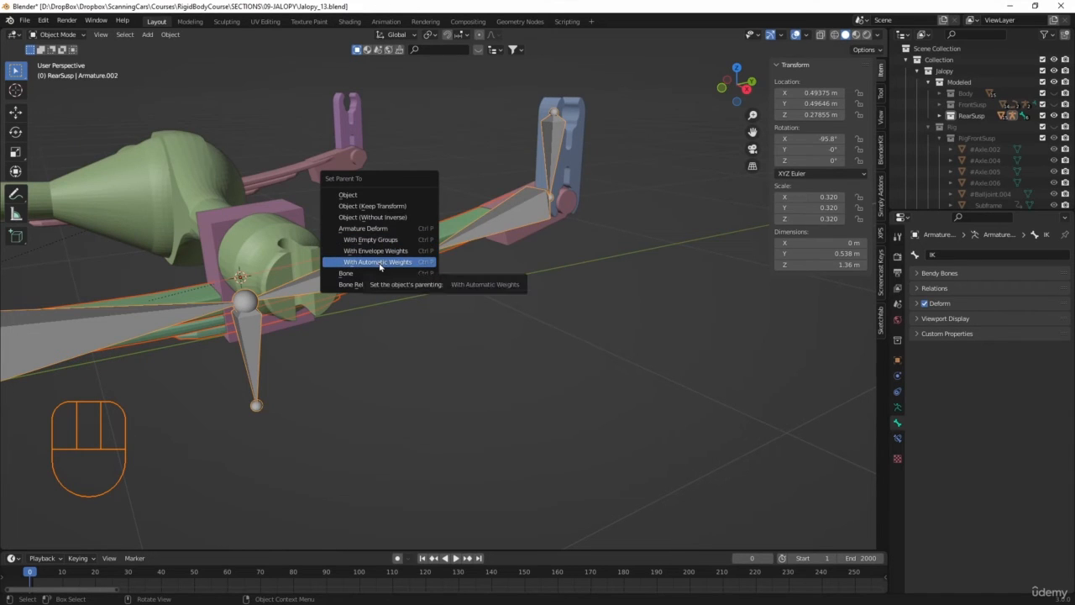
pyautogui.click(380, 262)
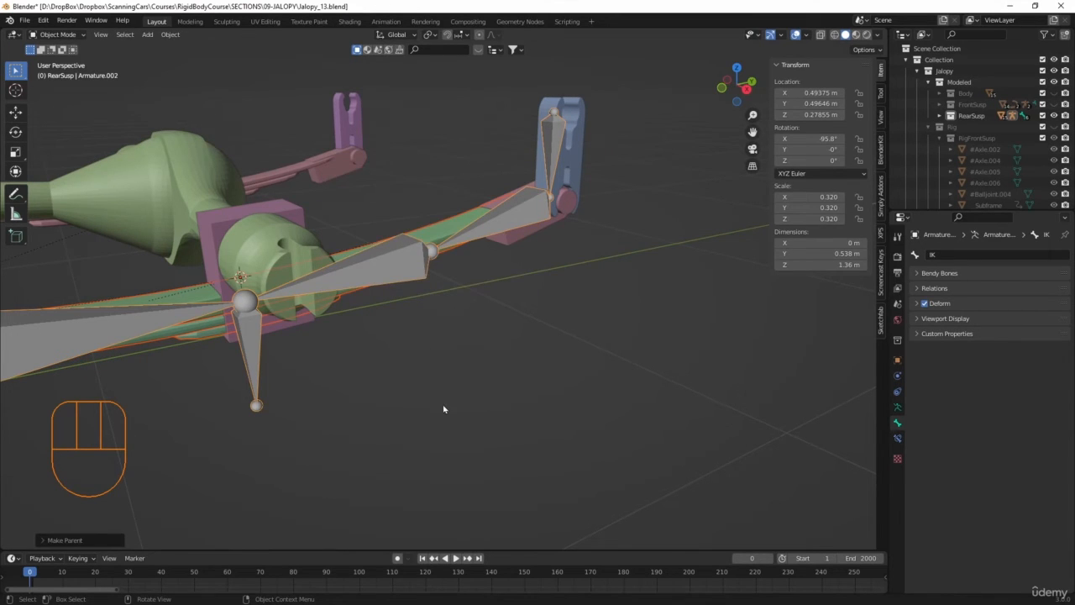
# In Pose Mode, test the leaf deformation by moving the left IK bone along global Z, and cancel the move
pyautogui.click(56, 35)
pyautogui.click(58, 74)
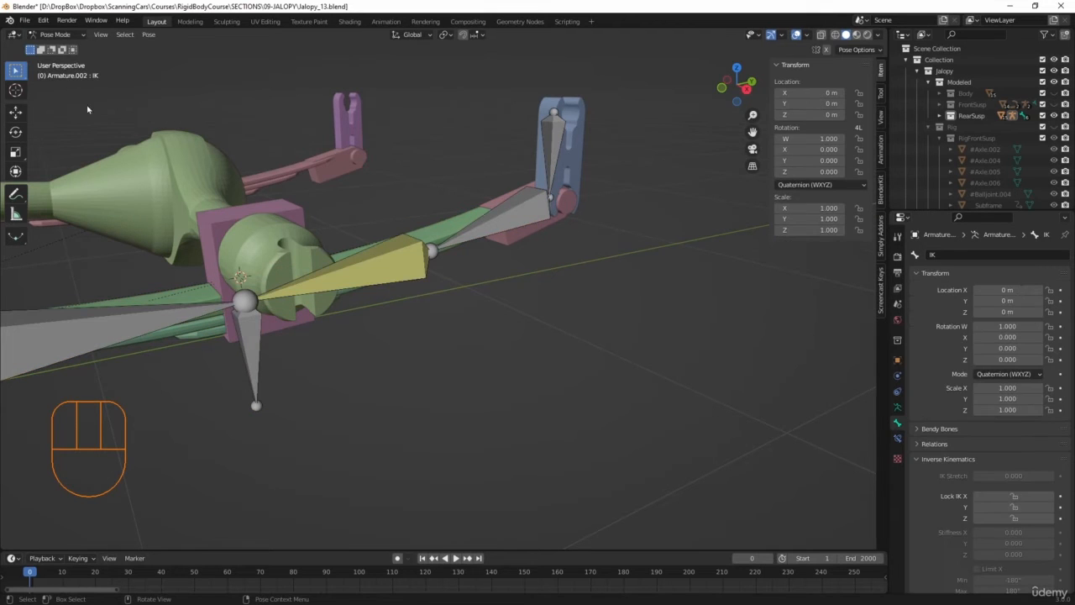
pyautogui.click(250, 346)
pyautogui.press('g')
pyautogui.press('z')
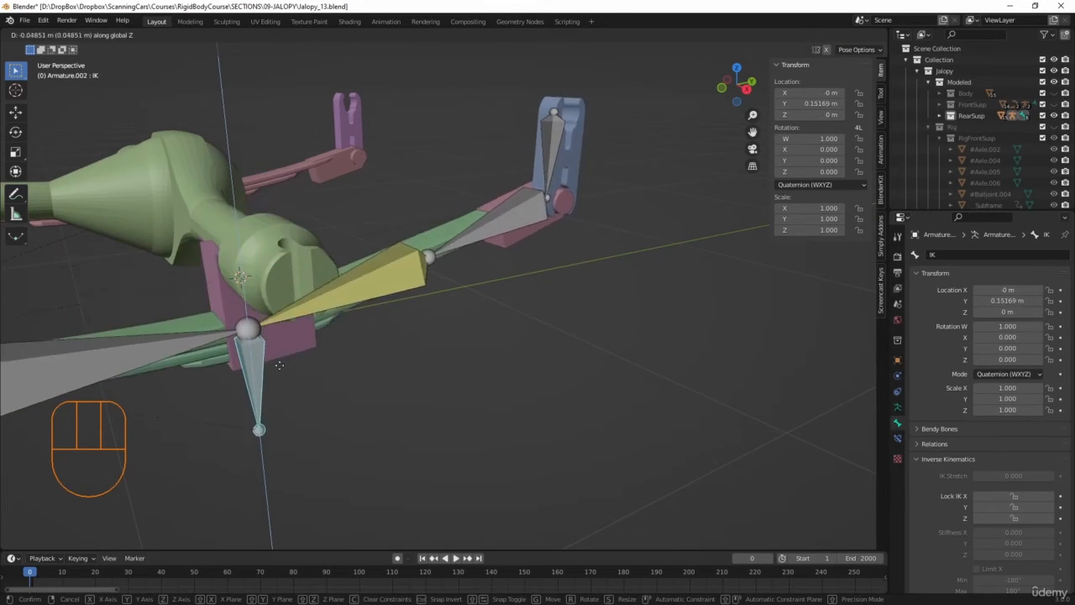
pyautogui.press('Escape')
pyautogui.scroll(-4, 324, 353)
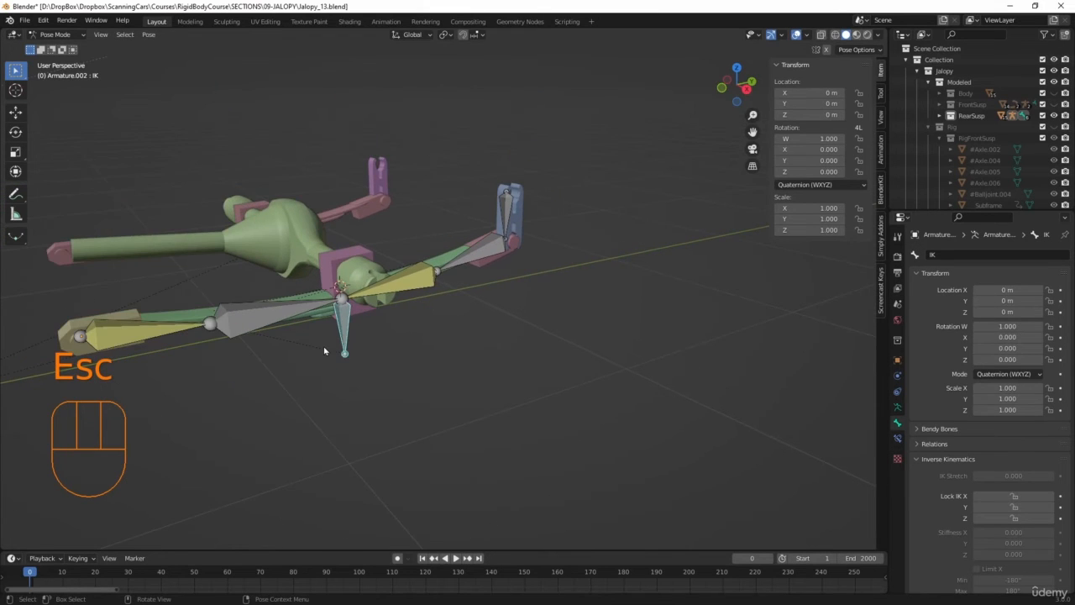
# Clear the bone selection and return the left spring armature to Object Mode
pyautogui.keyDown('shift'); pyautogui.moveTo(328, 351); pyautogui.dragTo(431, 388, button='middle'); pyautogui.keyUp('shift')
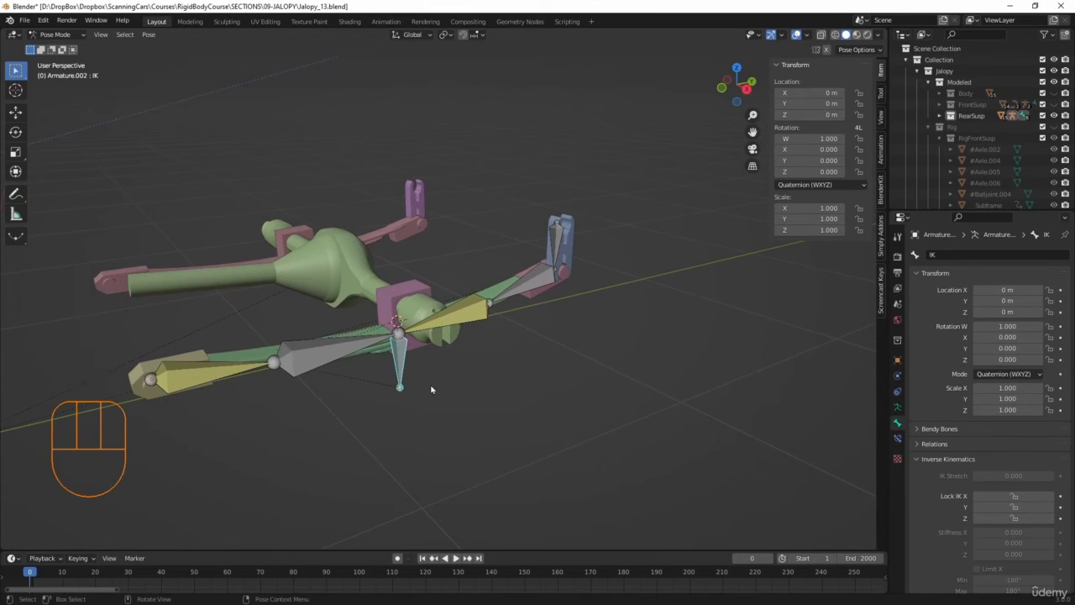
pyautogui.moveTo(608, 449); pyautogui.dragTo(630, 436, button='middle')
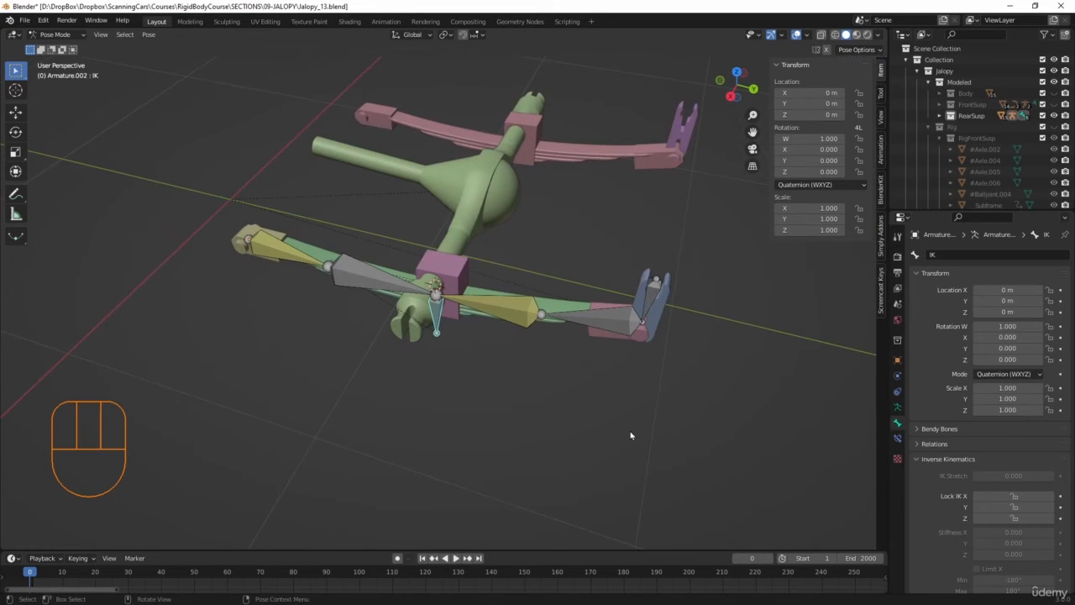
pyautogui.keyDown('shift'); pyautogui.moveTo(680, 394); pyautogui.dragTo(499, 424, button='middle'); pyautogui.keyUp('shift')
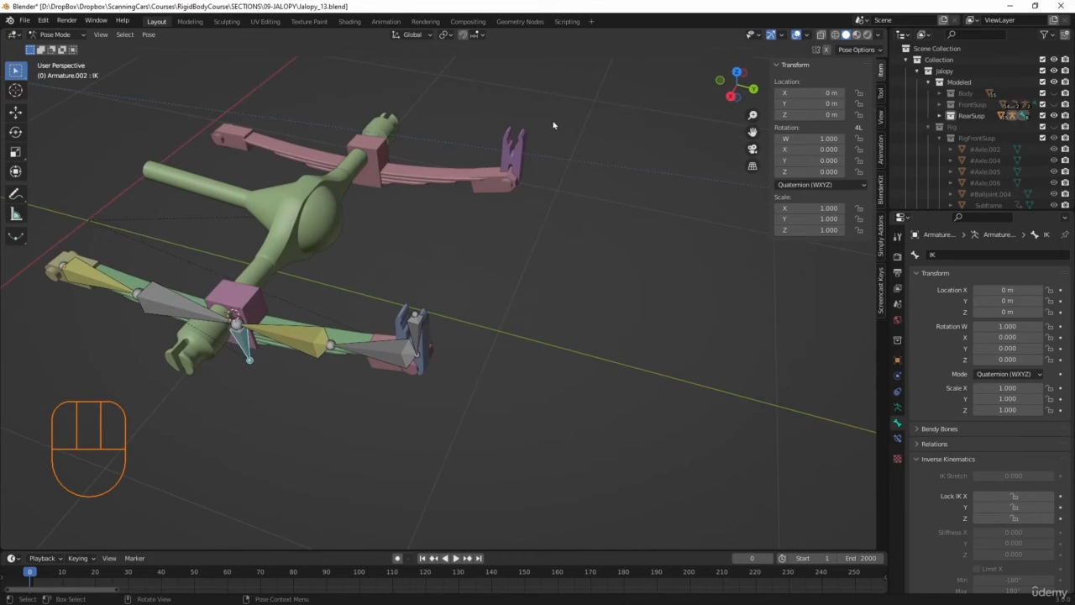
pyautogui.moveTo(553, 121); pyautogui.dragTo(485, 206)
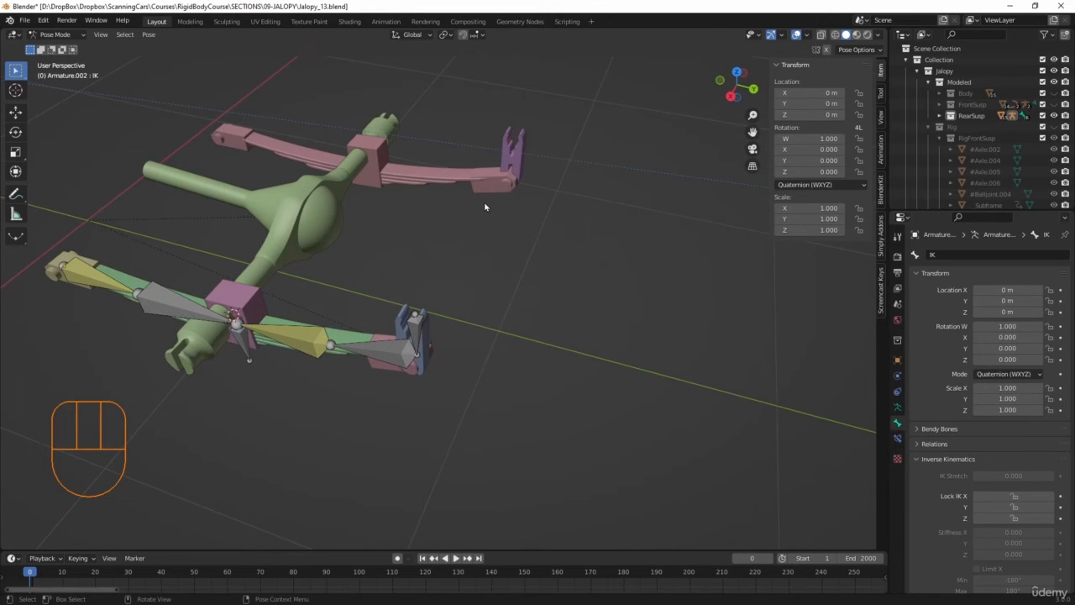
pyautogui.click(55, 34)
pyautogui.click(52, 44)
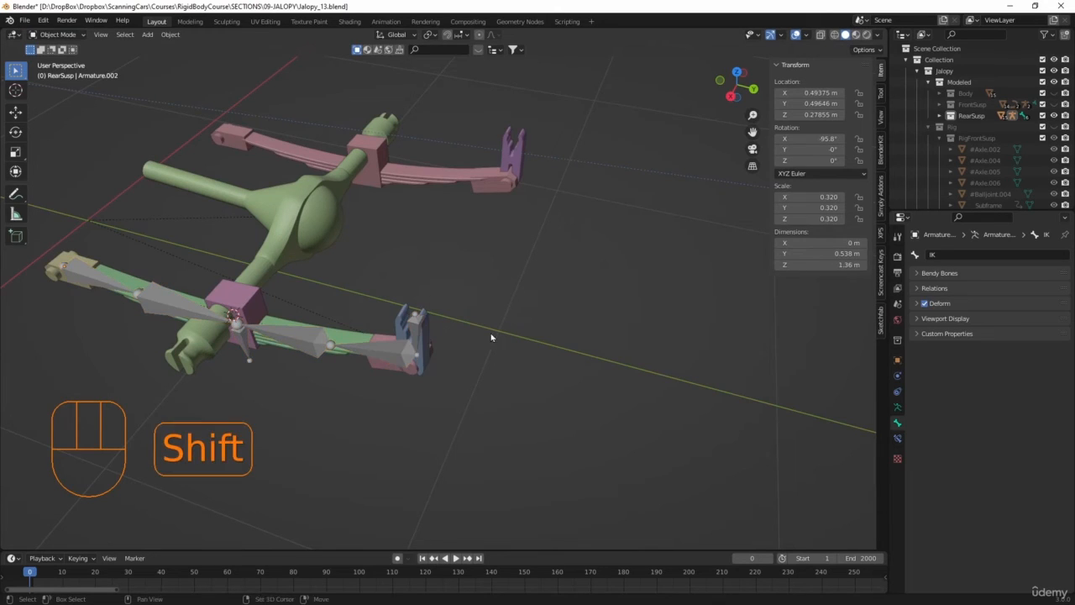
pyautogui.keyDown('shift'); pyautogui.moveTo(492, 333); pyautogui.dragTo(576, 365, button='middle'); pyautogui.keyUp('shift')
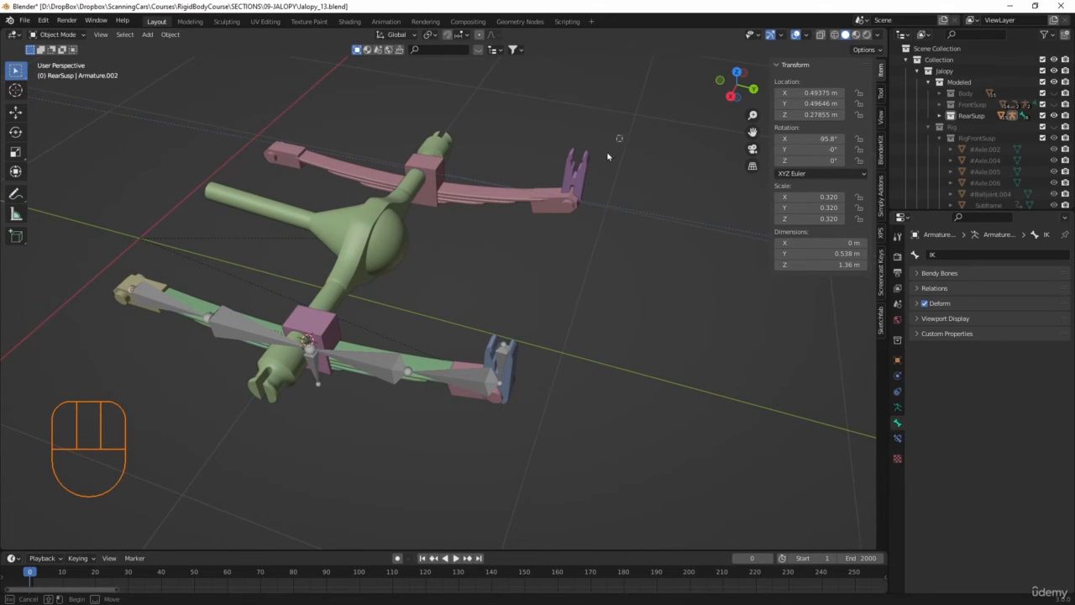
pyautogui.moveTo(609, 154); pyautogui.dragTo(547, 242)
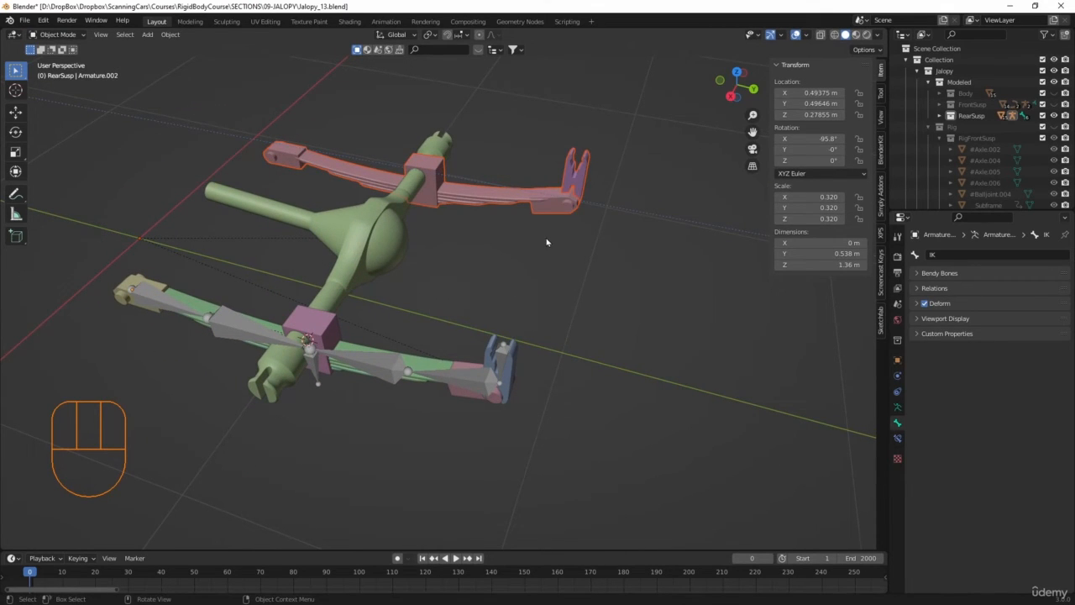
pyautogui.click(540, 302)
# Duplicate the left leaf spring parts with their armature and move the copy along global X onto the right spring, at about X -0.486 m
pyautogui.click(503, 390)
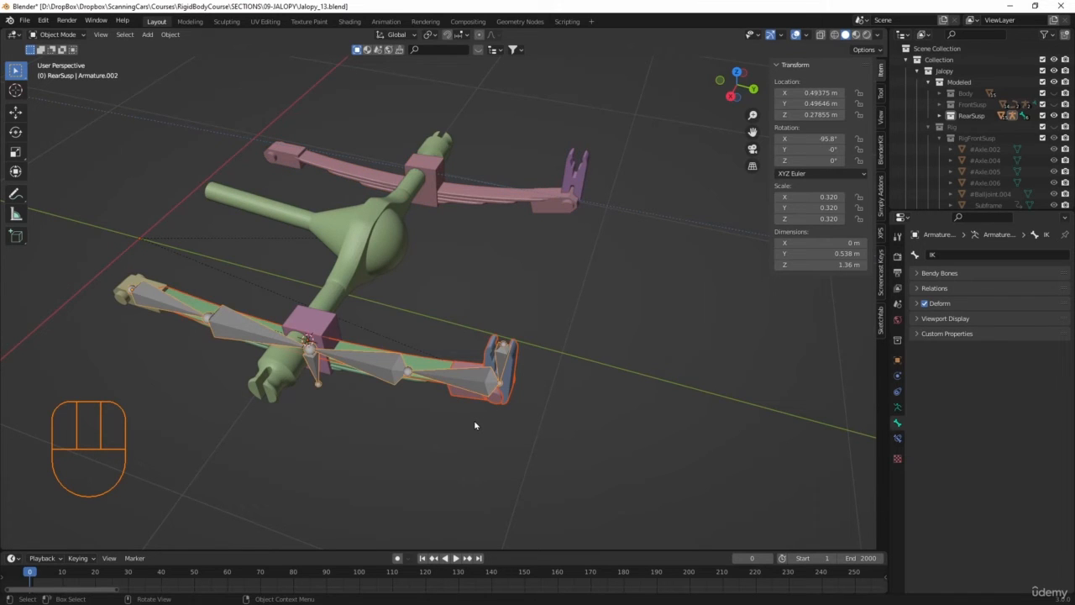
pyautogui.press('KP_7')
pyautogui.scroll(-3, 451, 407)
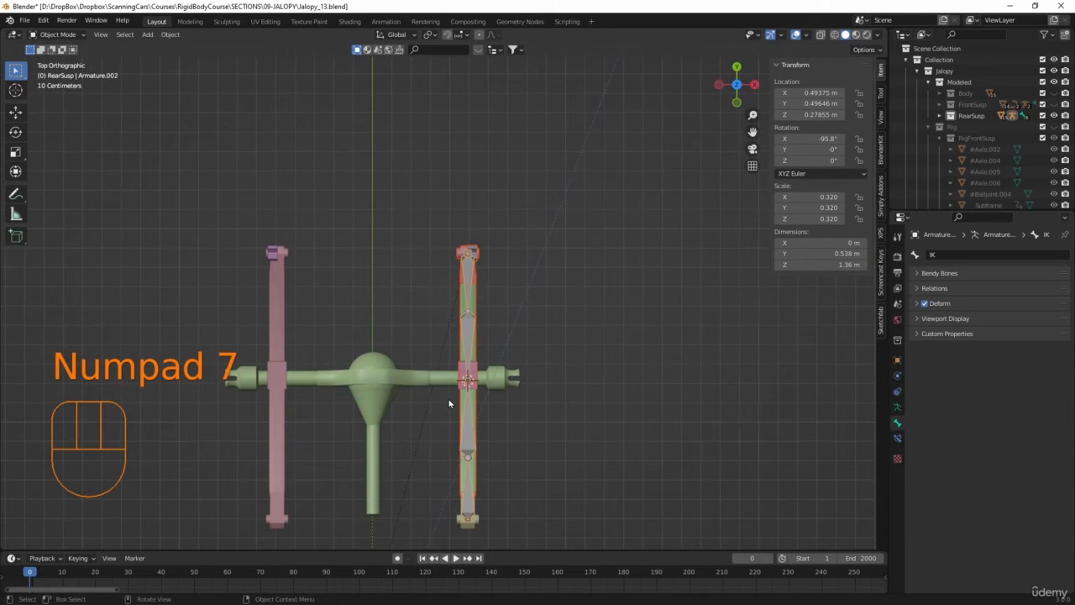
pyautogui.press('shift')
pyautogui.hotkey('shift', 'd')
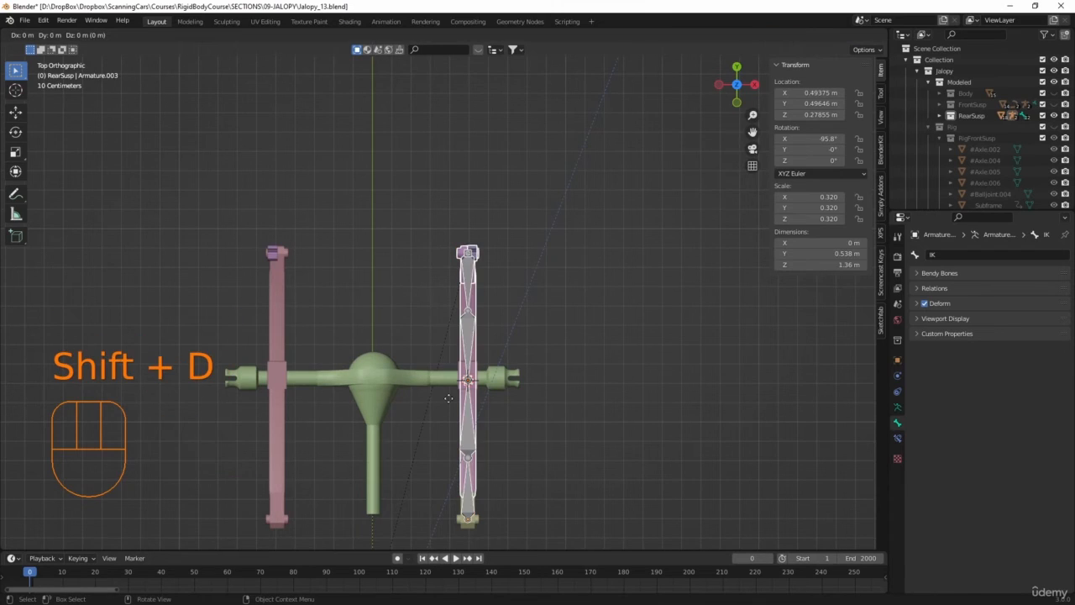
pyautogui.press('x')
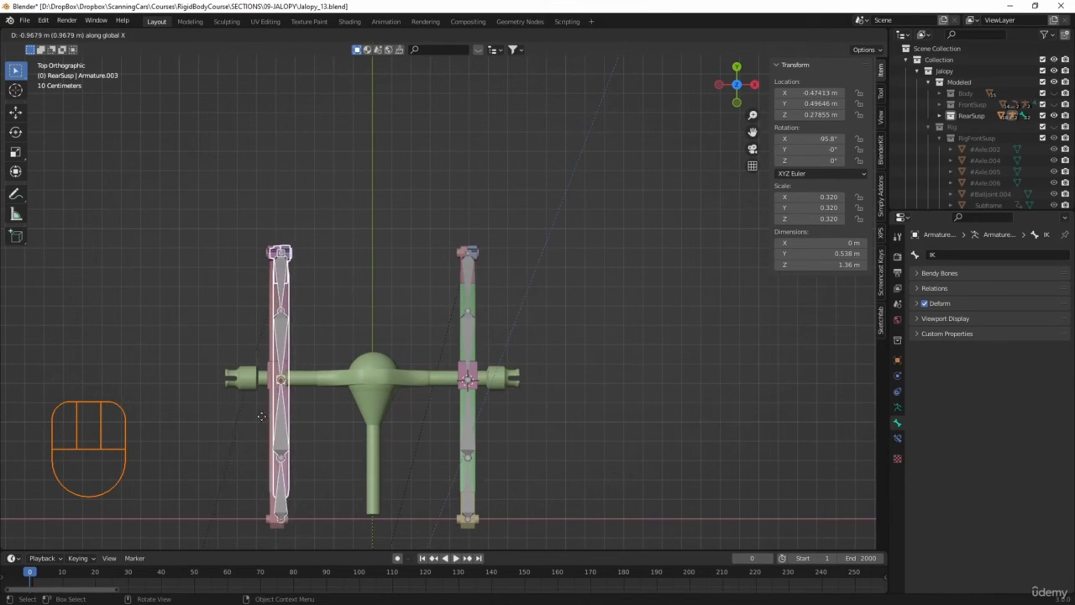
pyautogui.click(256, 423)
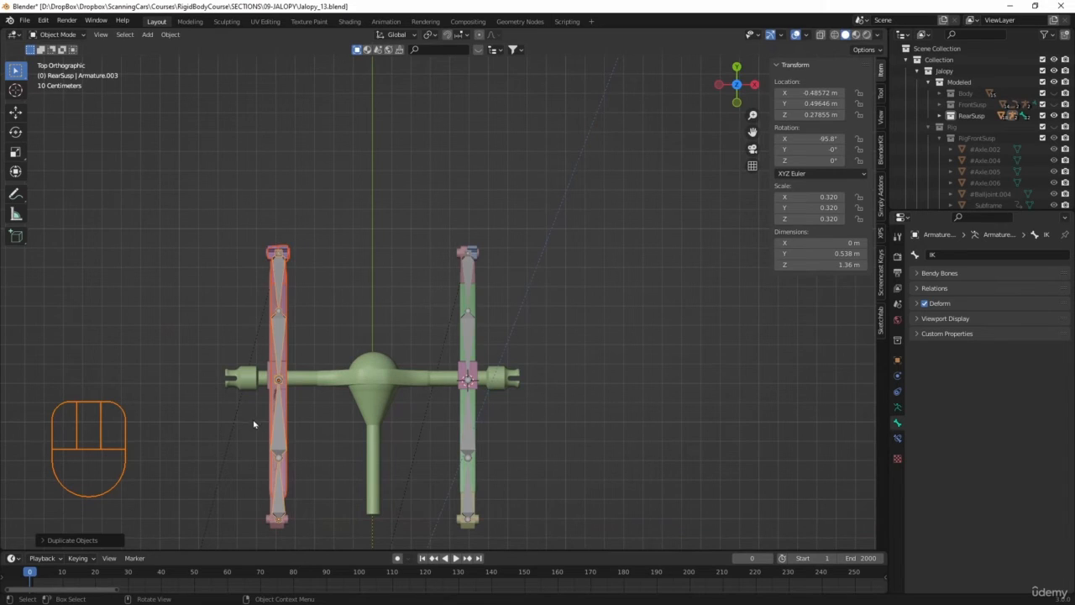
# Delete the original right leaf spring object and the original right hanger, Hanger.001, keeping the duplicated parts
pyautogui.click(267, 371)
pyautogui.press('Delete')
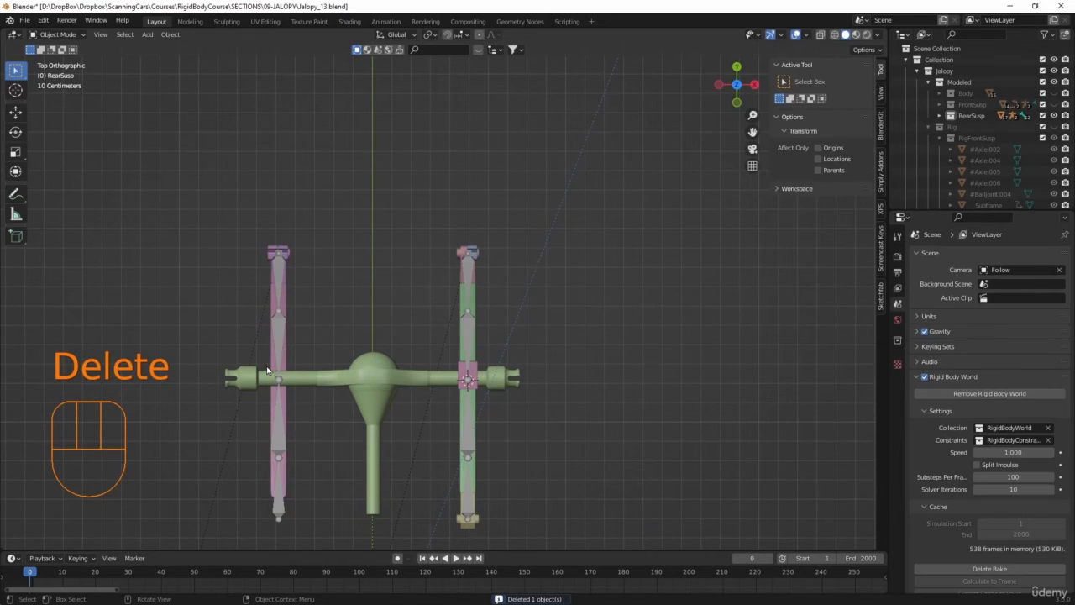
pyautogui.click(264, 254)
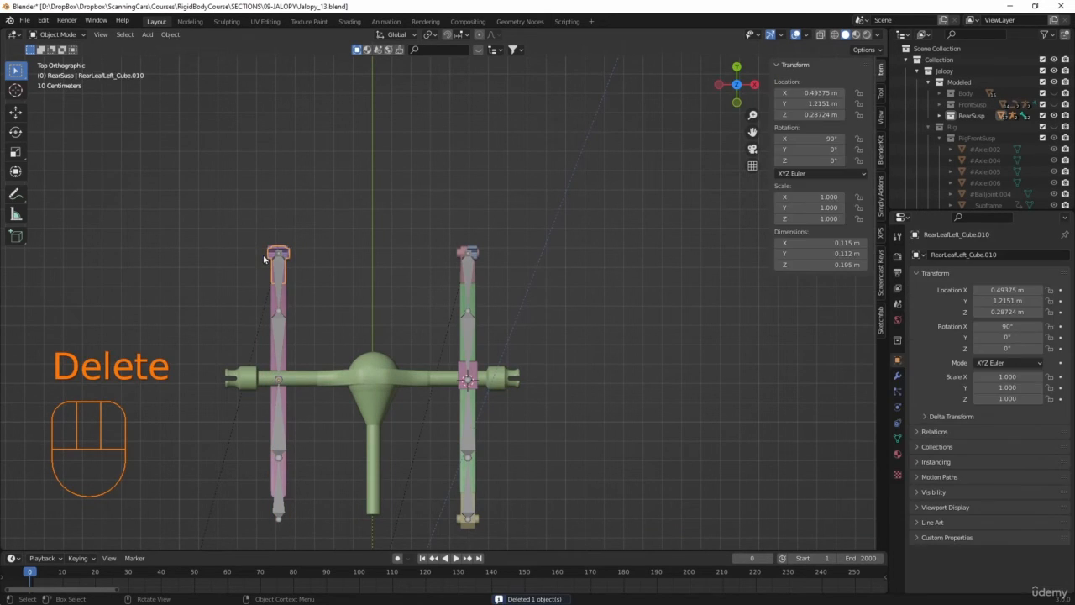
pyautogui.click(265, 257)
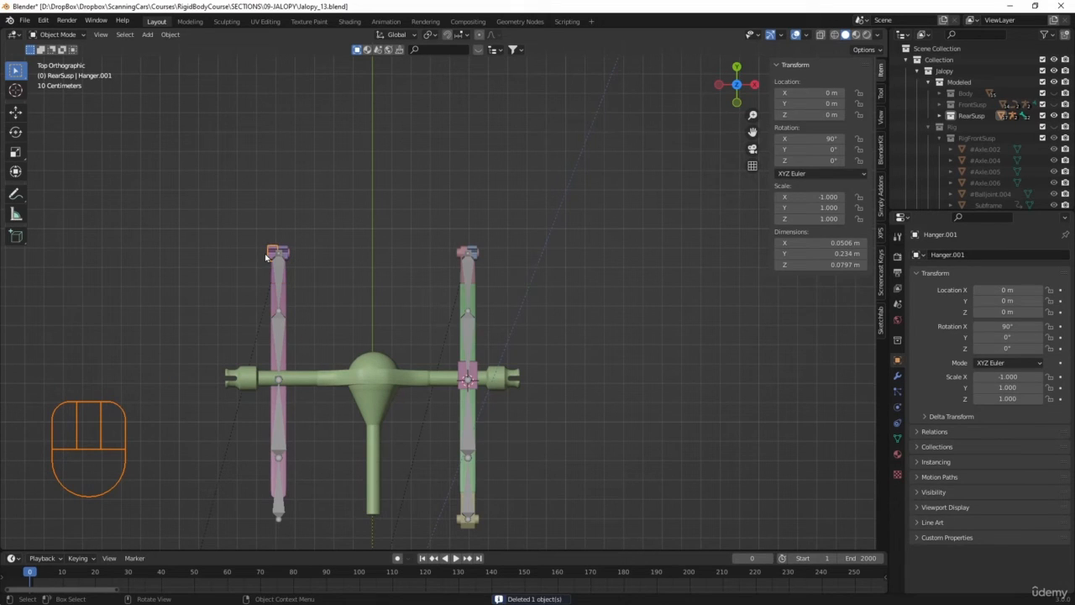
pyautogui.press('Delete')
# Move the duplicated right hanger about -0.024 m along X to centre it on the right spring's end
pyautogui.scroll(2, 282, 247)
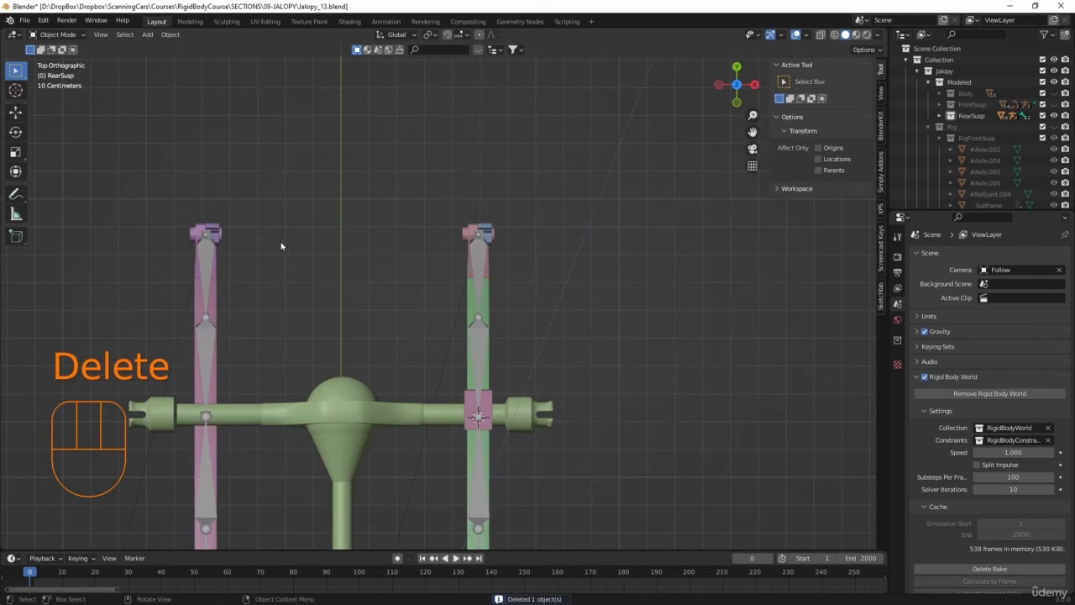
pyautogui.click(221, 229)
pyautogui.press('g')
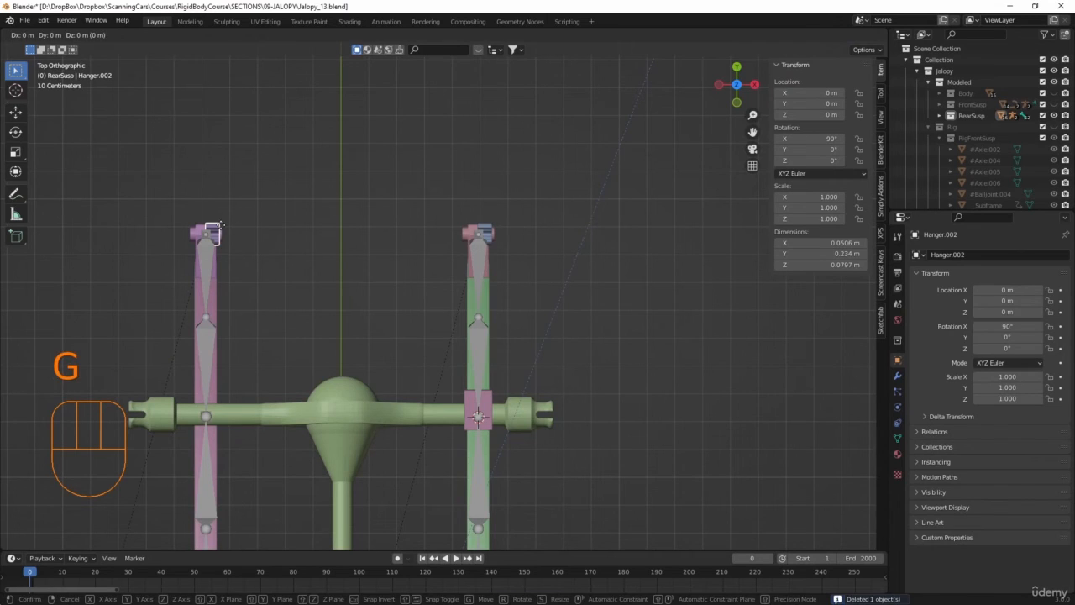
pyautogui.press('x')
pyautogui.click(211, 227)
pyautogui.scroll(-4, 311, 331)
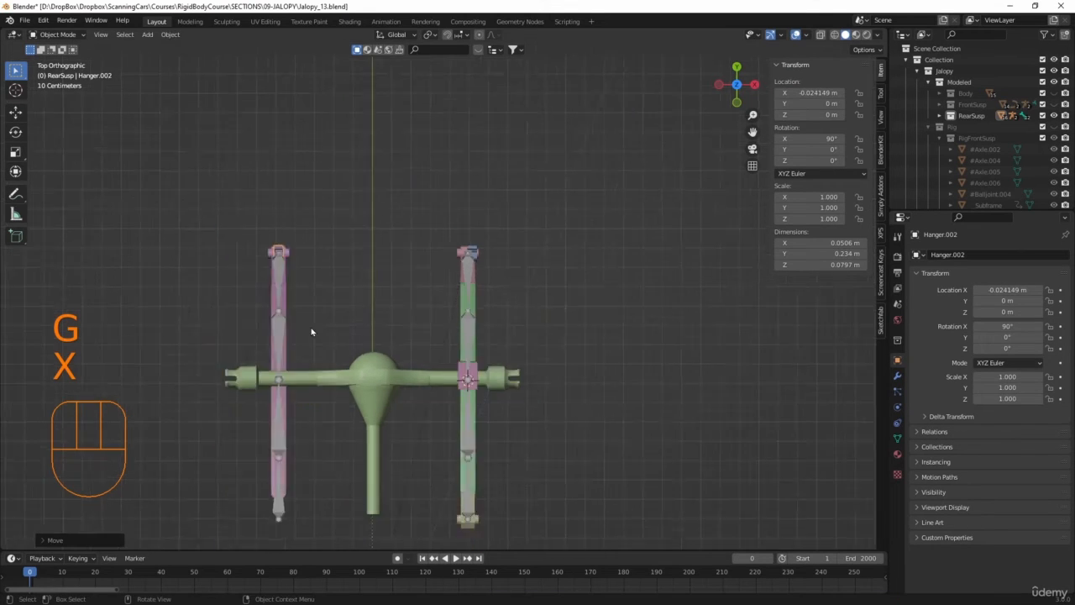
# Show the Rig collection together with the rear suspension and view the left spring beside the rig's axle
pyautogui.moveTo(432, 439); pyautogui.dragTo(319, 349, button='middle')
pyautogui.scroll(4, 320, 350)
pyautogui.moveTo(521, 382)
pyautogui.mouseDown(button='middle')
pyautogui.moveTo(535, 379)
pyautogui.moveTo(505, 386)
pyautogui.mouseUp(button='middle')
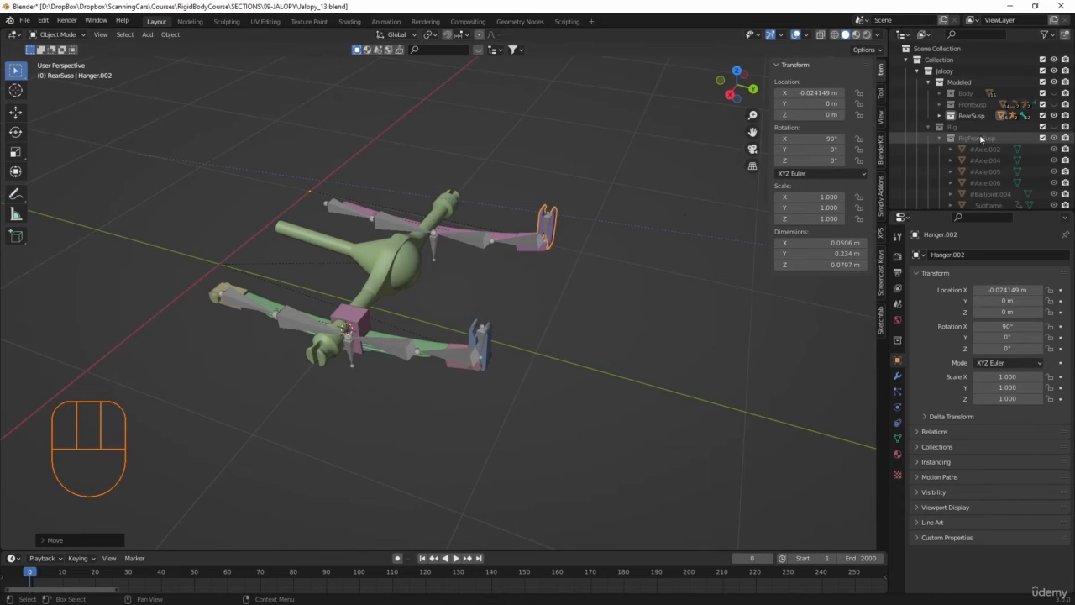
pyautogui.click(1054, 126)
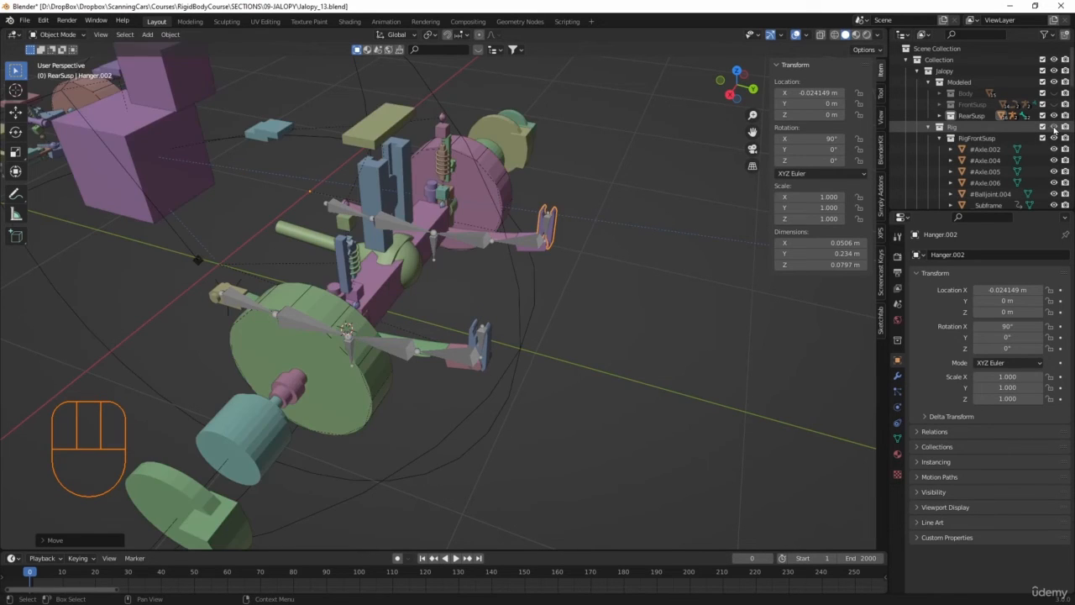
pyautogui.moveTo(509, 336); pyautogui.dragTo(460, 350, button='middle')
pyautogui.scroll(5, 441, 332)
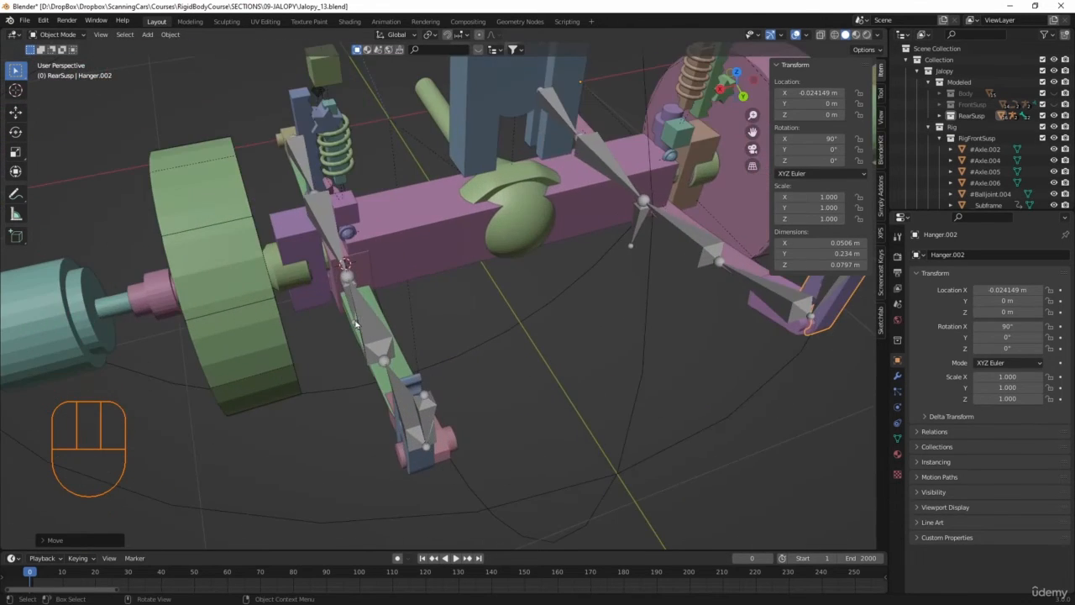
# Select the IK bone of the left leaf spring armature and put the armature in Pose Mode
pyautogui.click(387, 293)
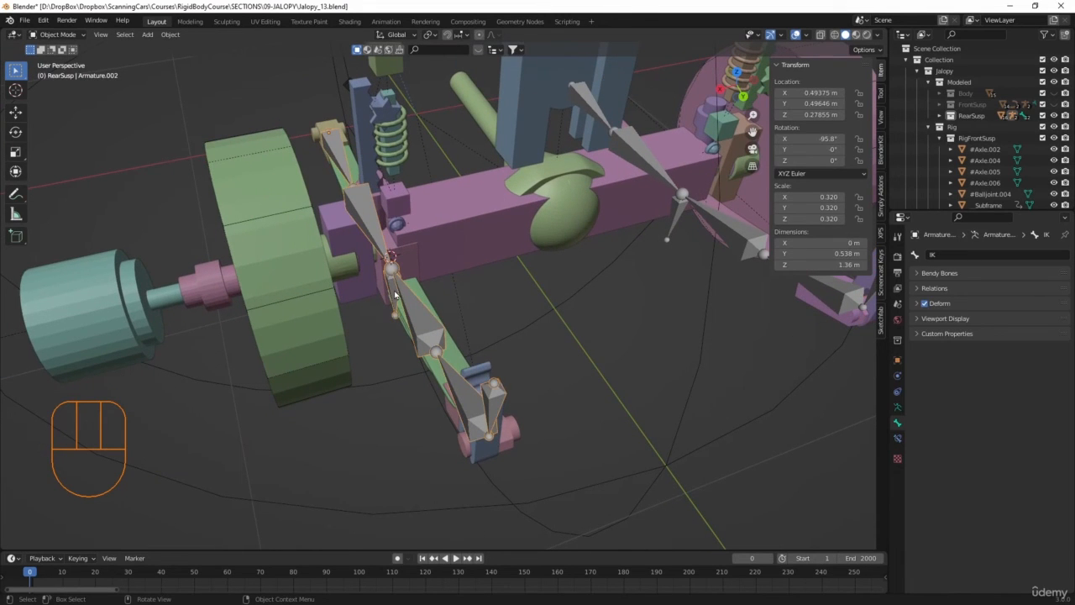
pyautogui.press('Tab')
pyautogui.click(393, 289)
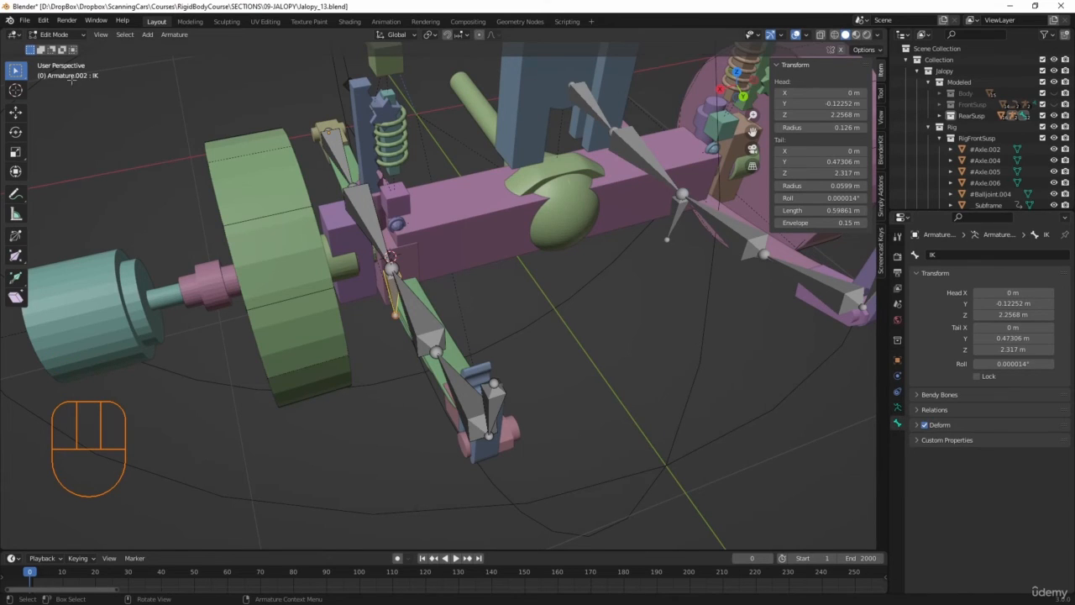
pyautogui.press('Tab')
pyautogui.click(57, 34)
pyautogui.click(57, 72)
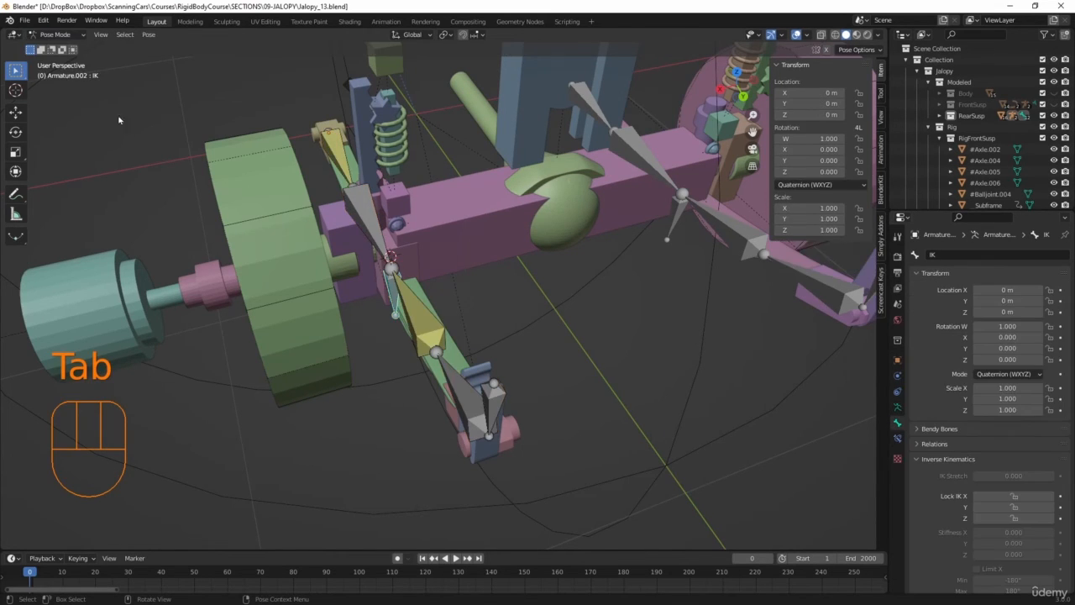
# Add a Child Of bone constraint to the left IK bone, targeting _Upright.003 with Z rotation disabled
pyautogui.click(897, 439)
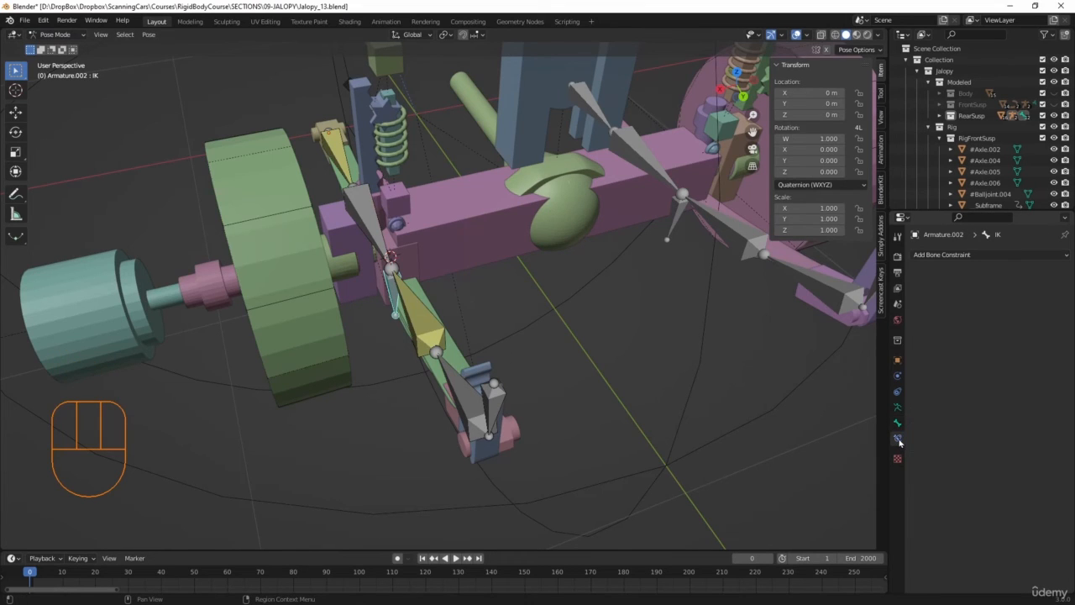
pyautogui.click(961, 256)
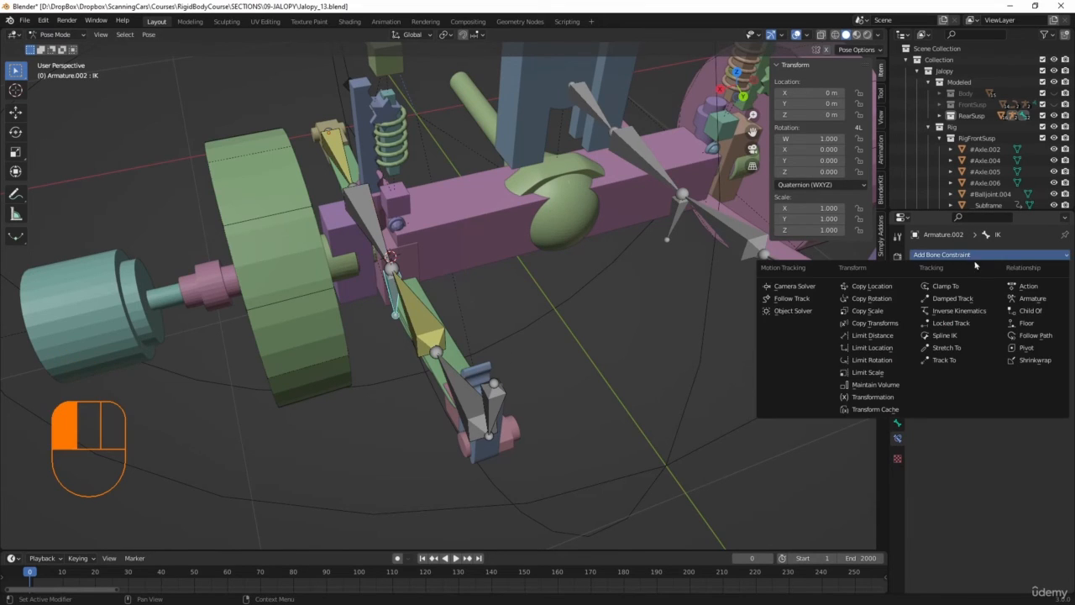
pyautogui.click(1031, 311)
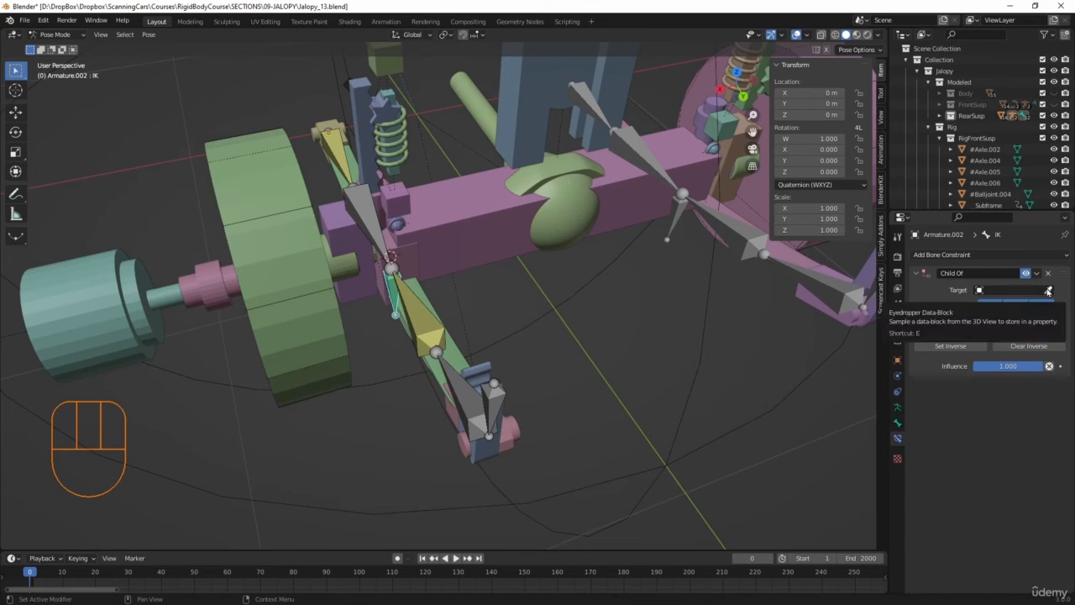
pyautogui.click(1048, 290)
pyautogui.click(360, 297)
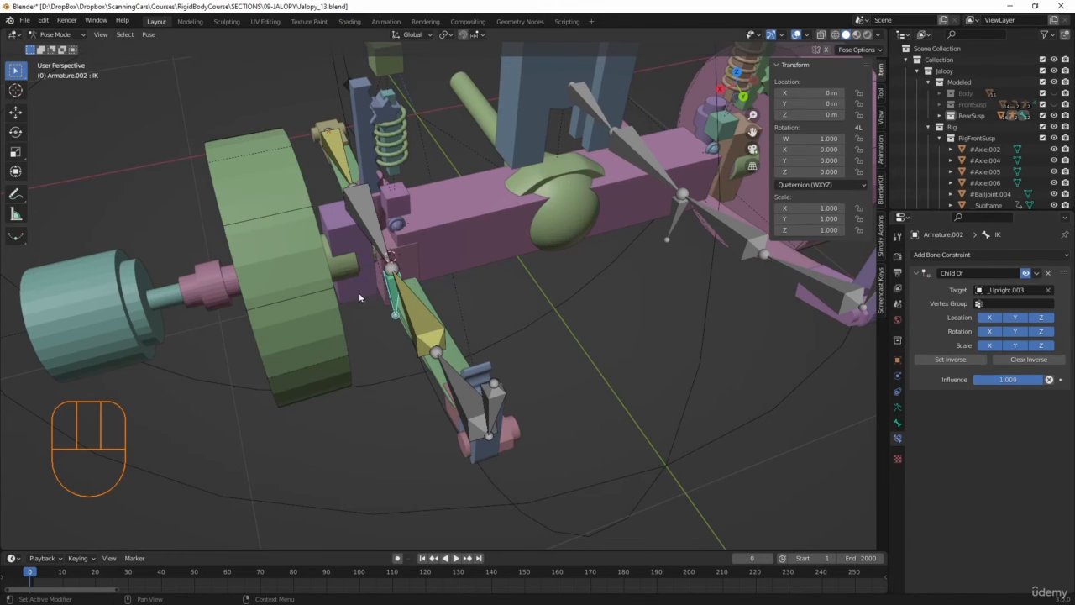
pyautogui.click(1043, 332)
pyautogui.click(592, 382)
# Leave posing the left armature and select the right leaf spring armature's IK bone in Pose Mode
pyautogui.click(55, 34)
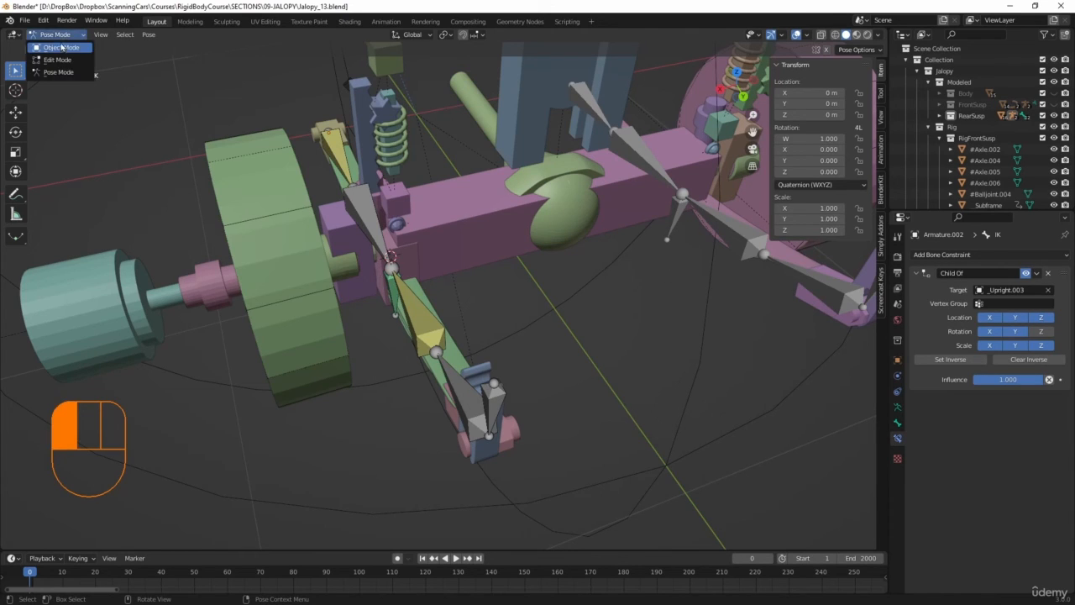
pyautogui.click(59, 40)
pyautogui.click(672, 225)
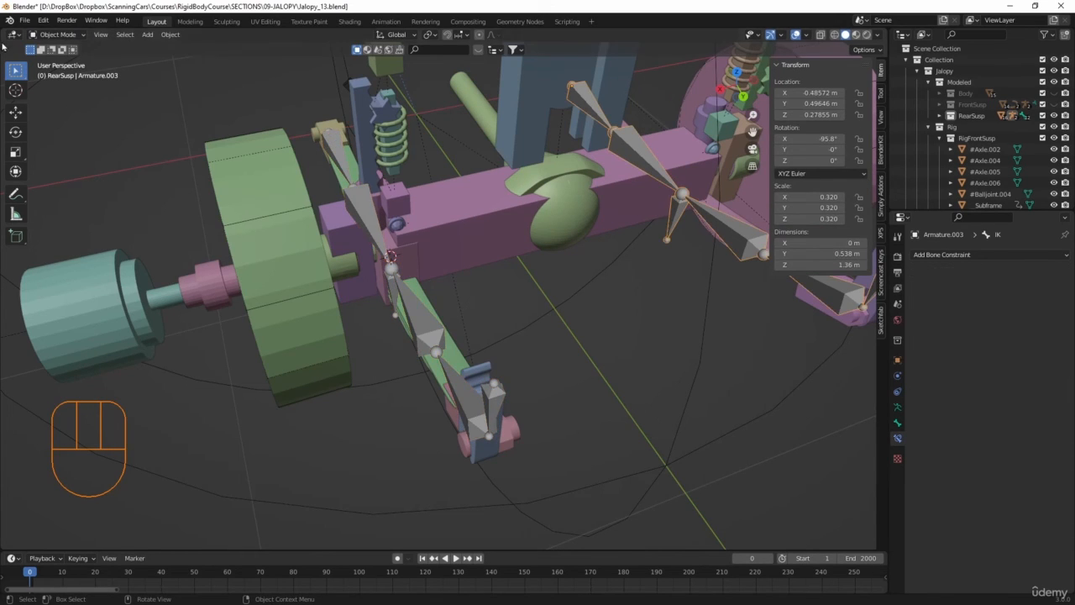
pyautogui.click(56, 35)
pyautogui.click(52, 67)
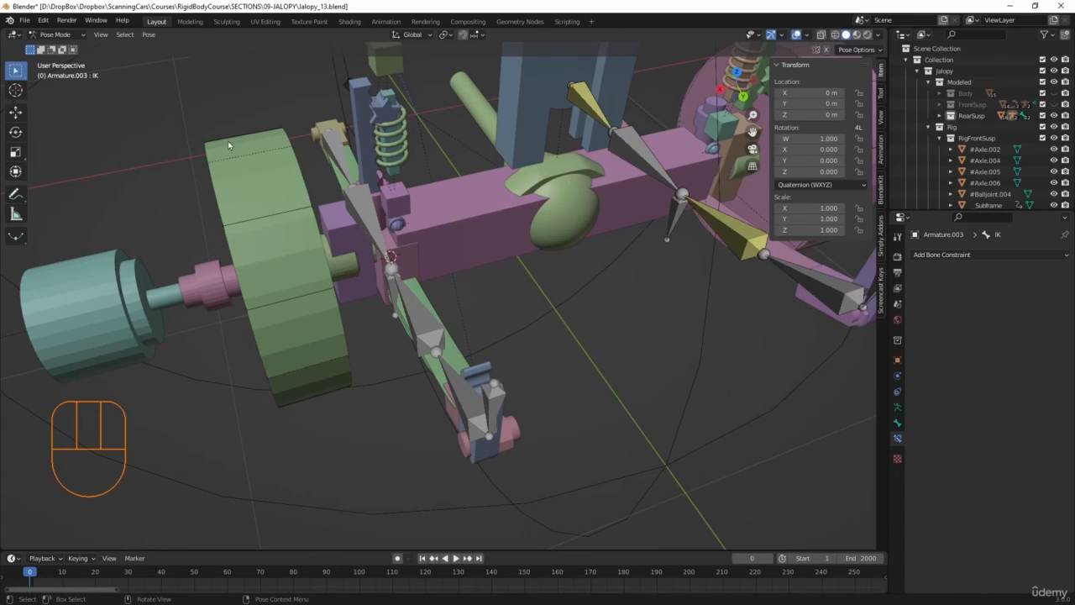
pyautogui.click(672, 220)
pyautogui.keyDown('shift'); pyautogui.moveTo(705, 222); pyautogui.dragTo(557, 288, button='middle'); pyautogui.keyUp('shift')
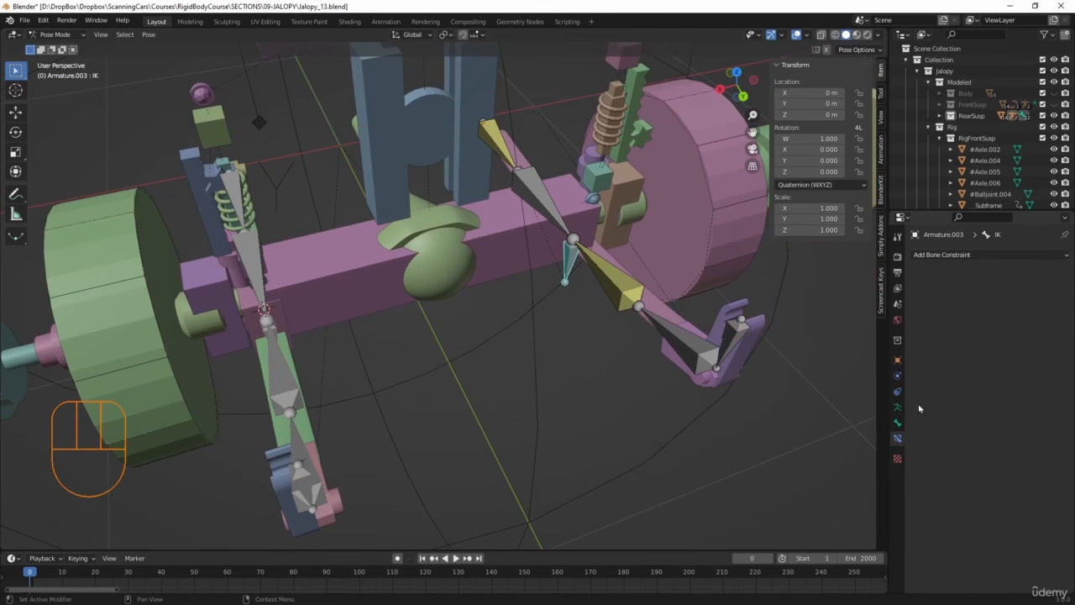
# Add a Child Of bone constraint to the right IK bone, targeting _Upright.004 with Z rotation disabled
pyautogui.click(978, 255)
pyautogui.click(1028, 311)
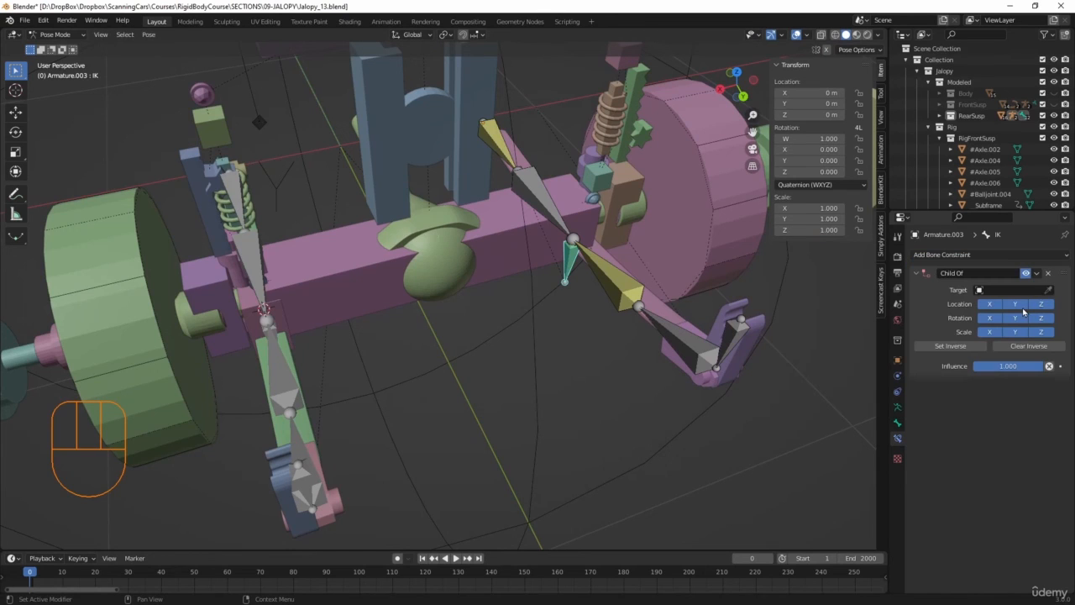
pyautogui.click(1049, 290)
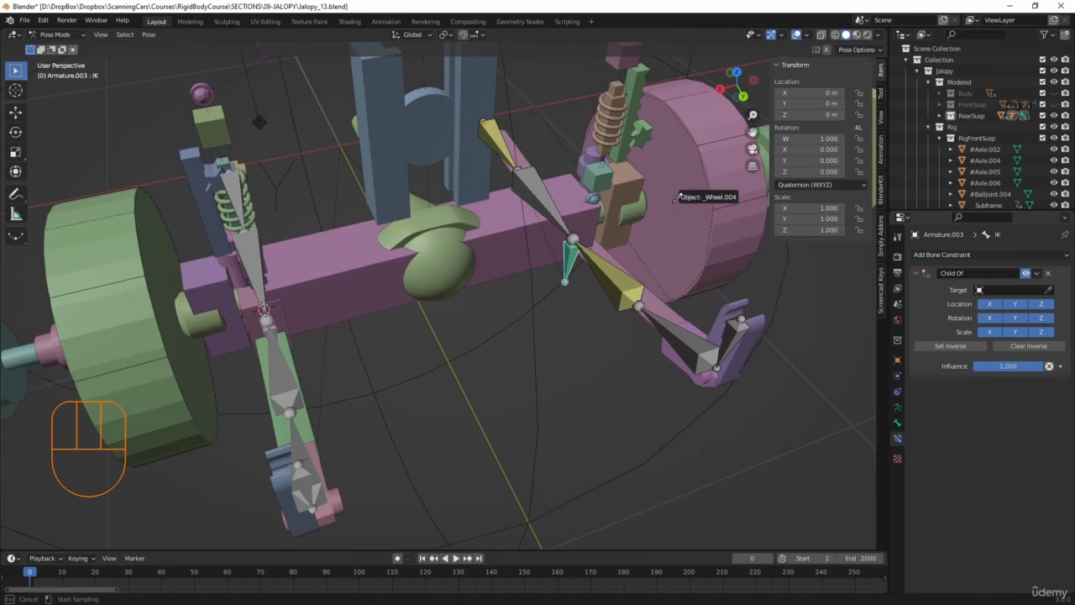
pyautogui.click(626, 181)
pyautogui.click(1034, 334)
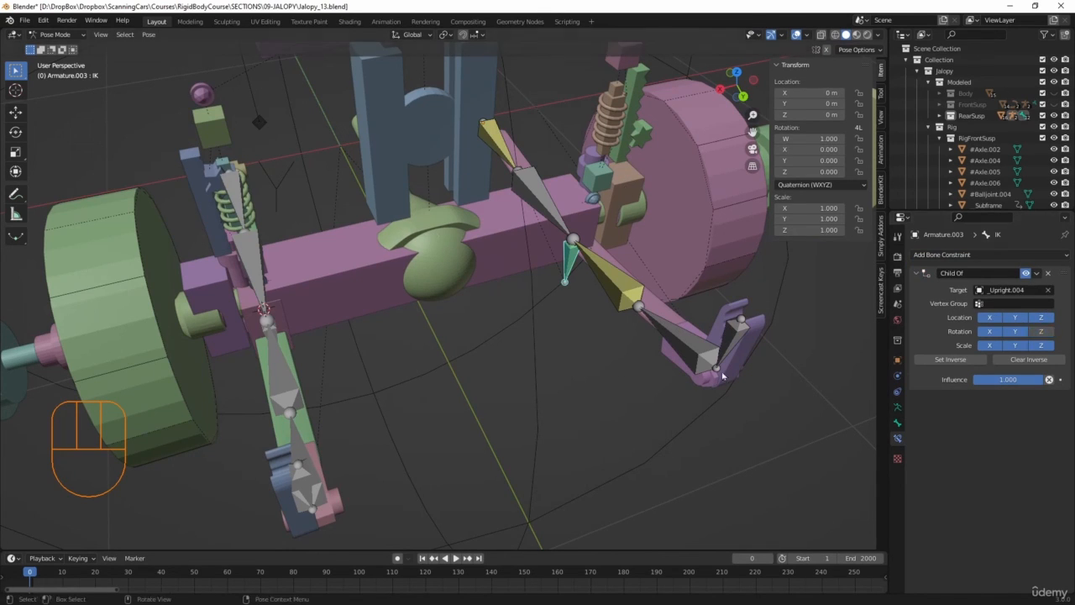
pyautogui.scroll(-3, 520, 384)
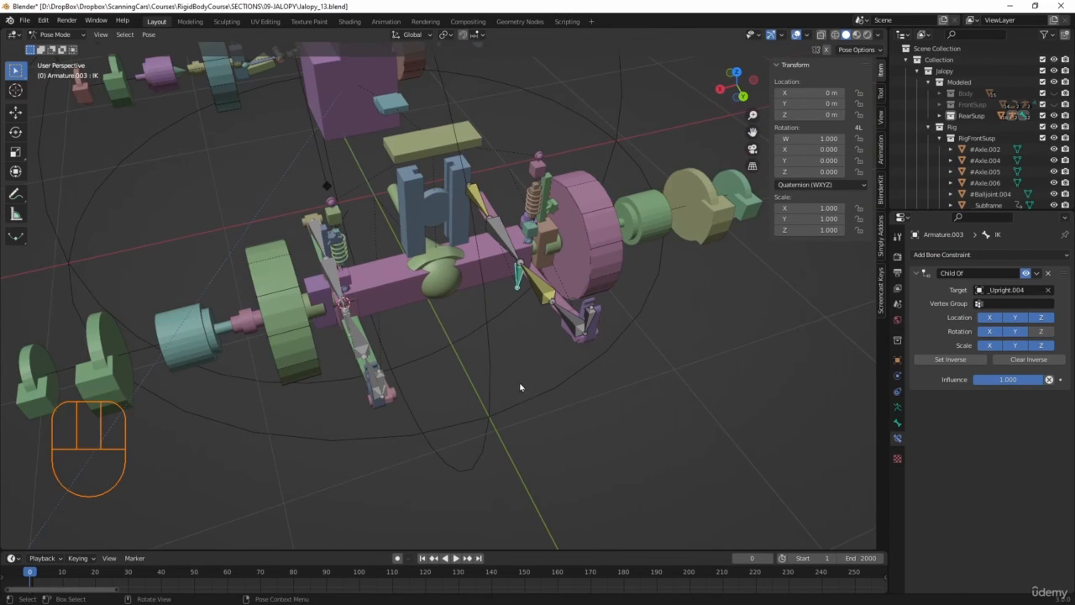
# Save the file in Object Mode and test-play the simulation, returning to frame 0
pyautogui.click(56, 34)
pyautogui.click(55, 42)
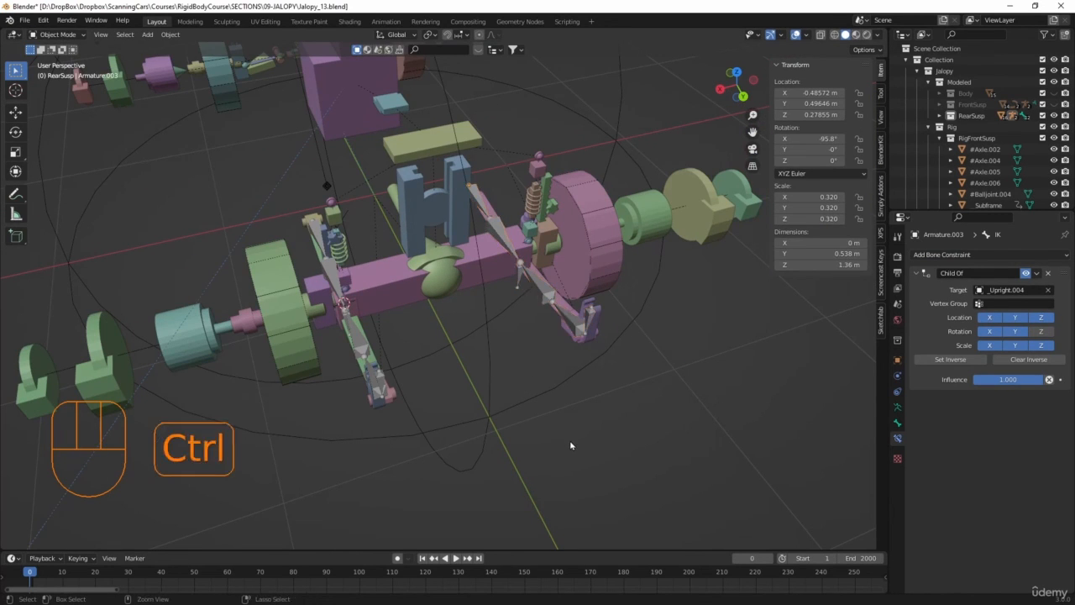
pyautogui.hotkey('ctrl', 's')
pyautogui.press('space')
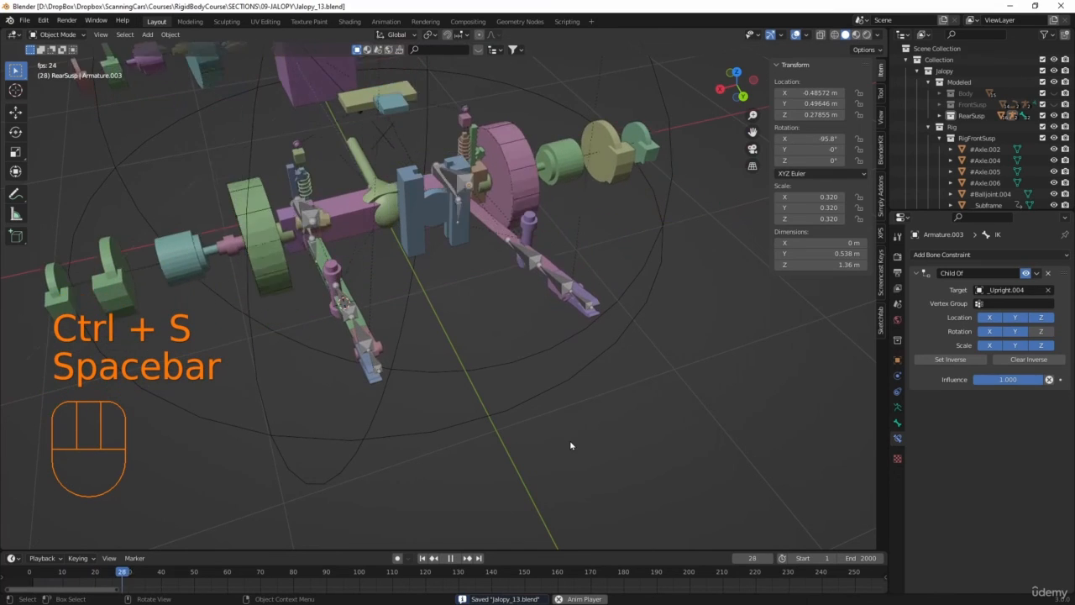
pyautogui.press('space')
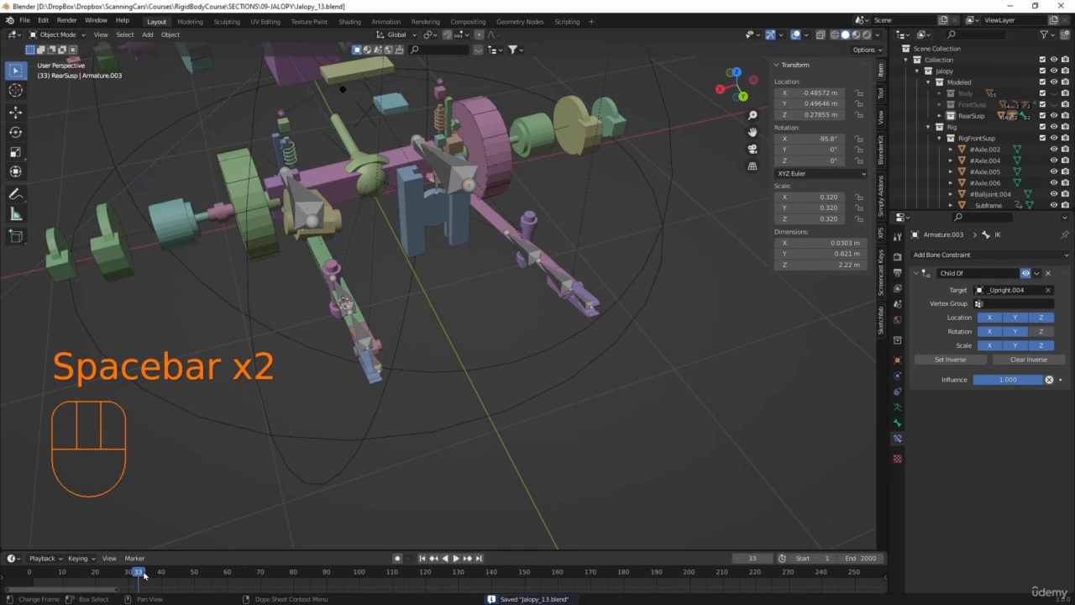
pyautogui.moveTo(143, 576); pyautogui.dragTo(29, 578)
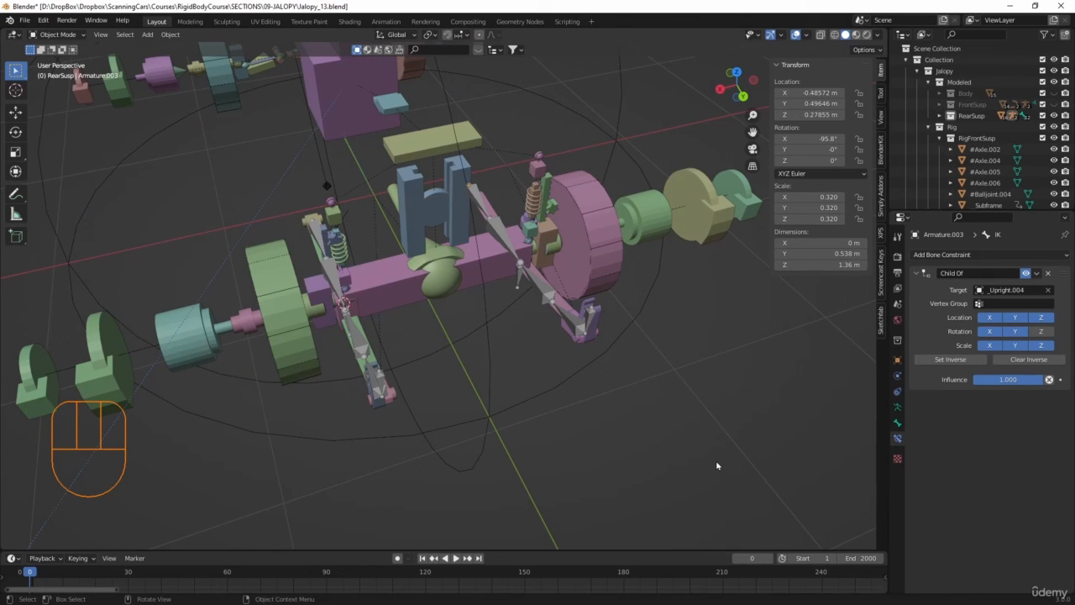
# Parent both leaf spring armatures to the rear subframe, __Subframe.001, using Object (Keep Transform)
pyautogui.click(365, 353)
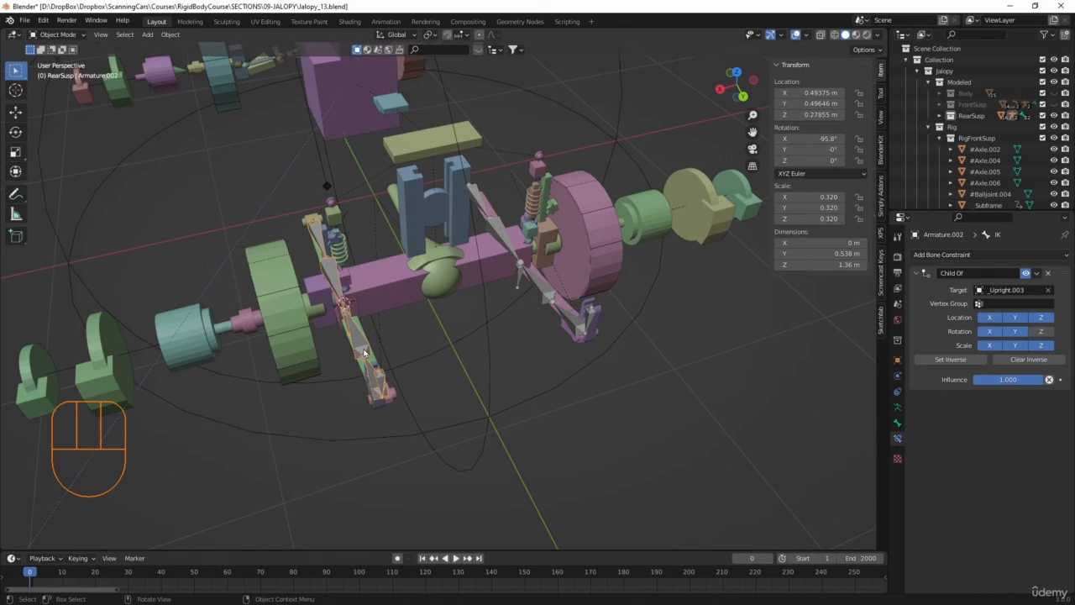
pyautogui.keyDown('shift'); pyautogui.click(553, 304); pyautogui.keyUp('shift')
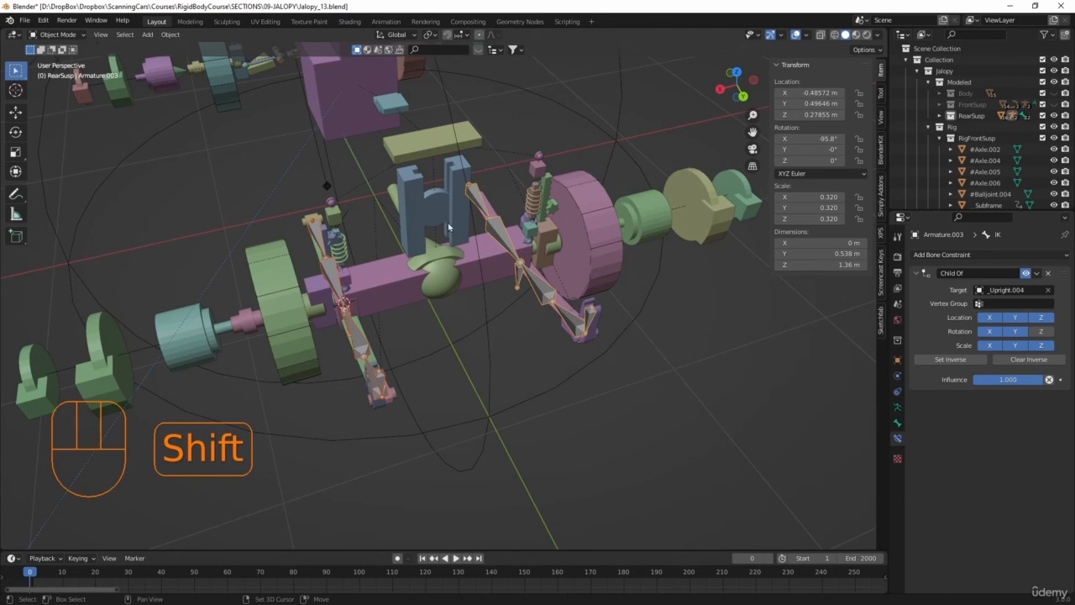
pyautogui.keyDown('shift'); pyautogui.click(425, 149); pyautogui.keyUp('shift')
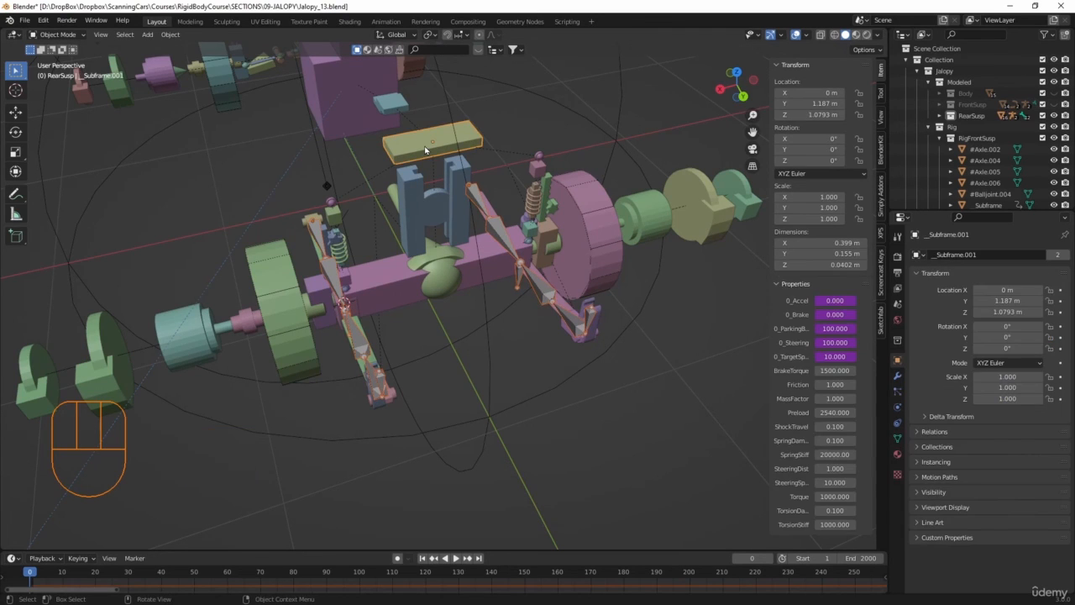
pyautogui.hotkey('ctrl', 'p')
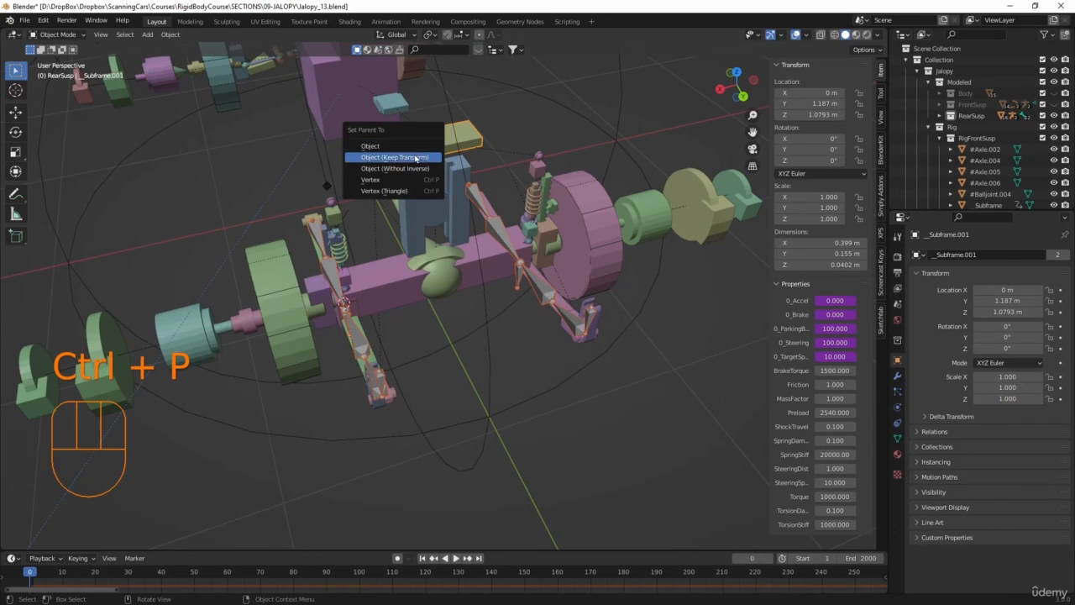
pyautogui.click(417, 157)
pyautogui.click(550, 435)
# Play the simulation to check how the parented armatures follow the rig, and return to frame 0
pyautogui.press('space')
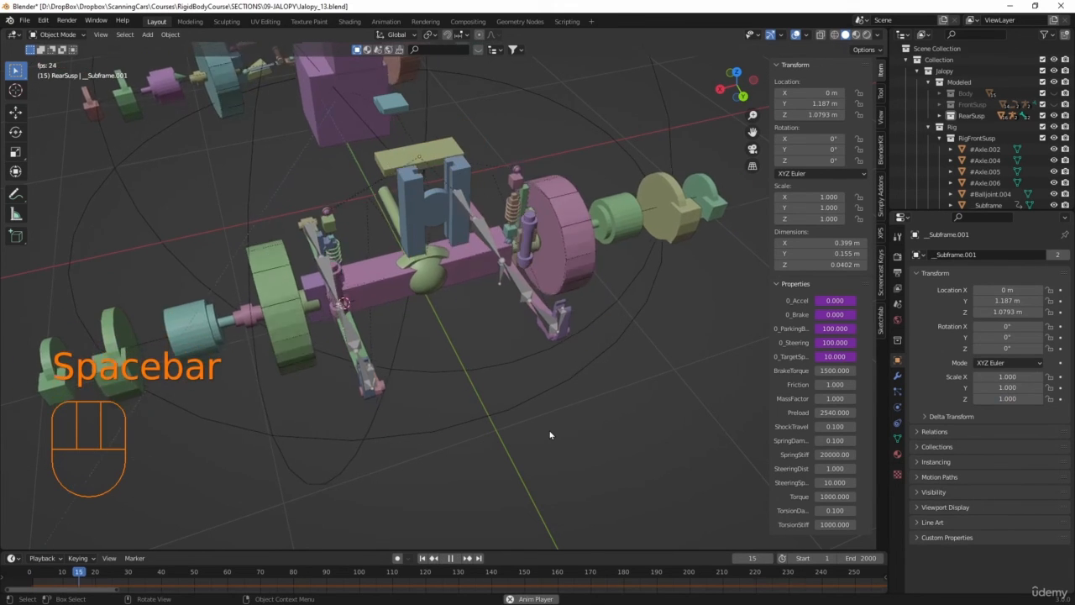
pyautogui.press('space')
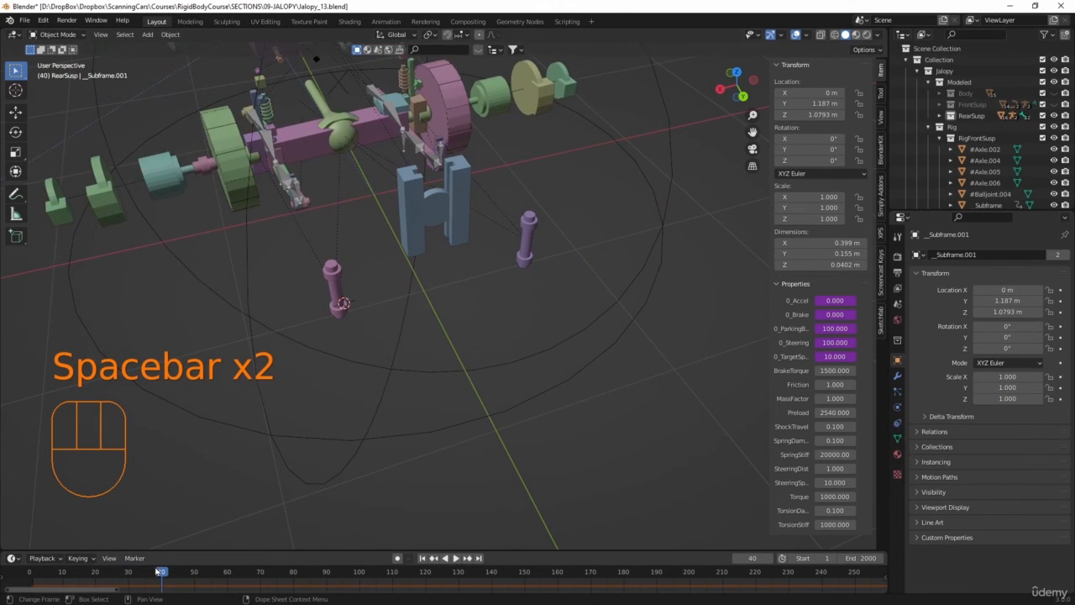
pyautogui.moveTo(160, 572); pyautogui.dragTo(33, 571)
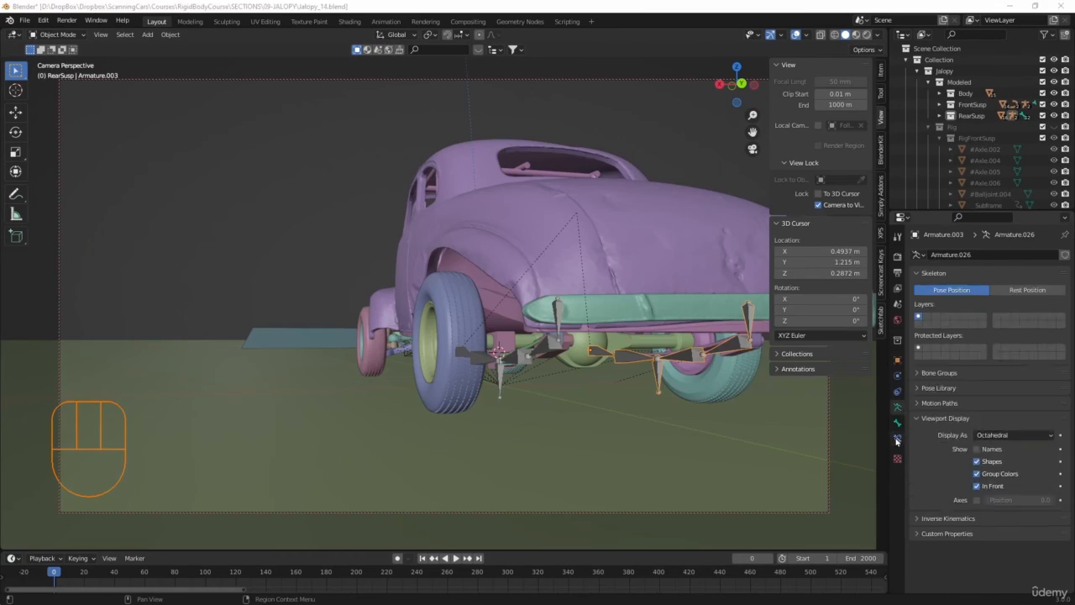
# Review the Child Of bone constraints on the right and left leaf spring armatures' IK bones
pyautogui.click(897, 438)
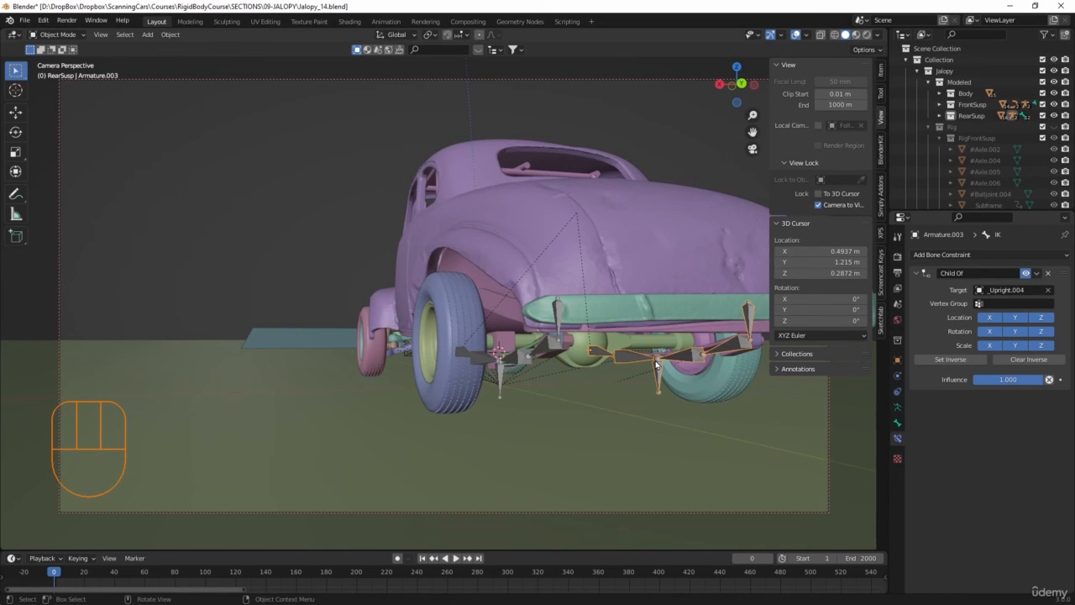
pyautogui.click(499, 378)
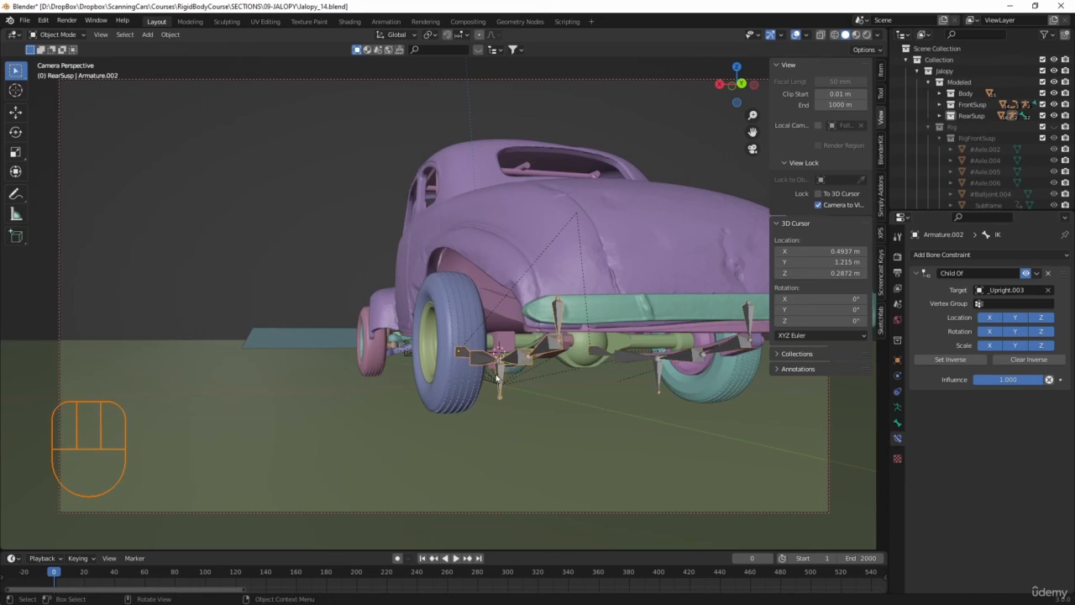